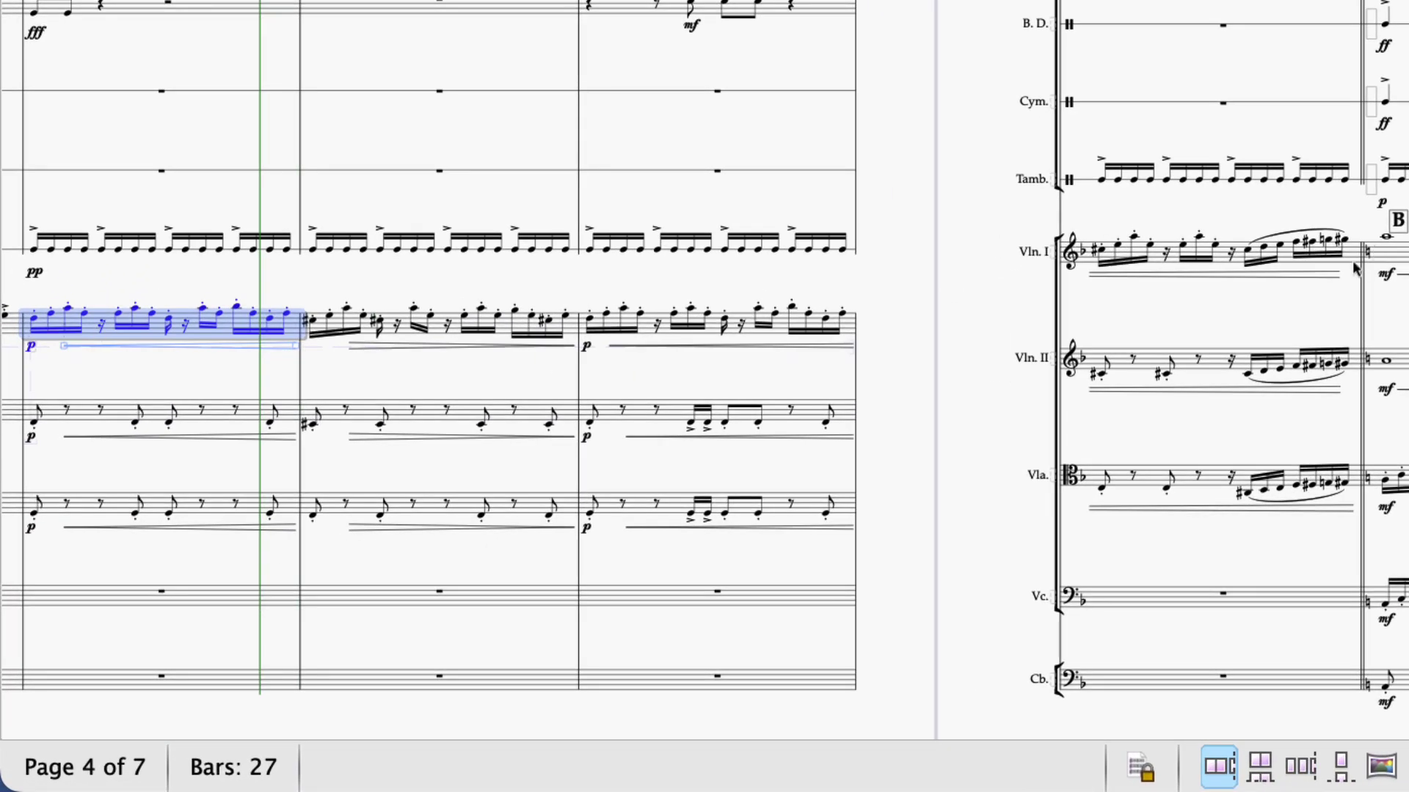
# Step: Extend Violin I to bar 17, drop it after Violin I-42 as Violin I-45, and play
pyautogui.keyDown('shift'); pyautogui.click(1363, 266); pyautogui.keyUp('shift')
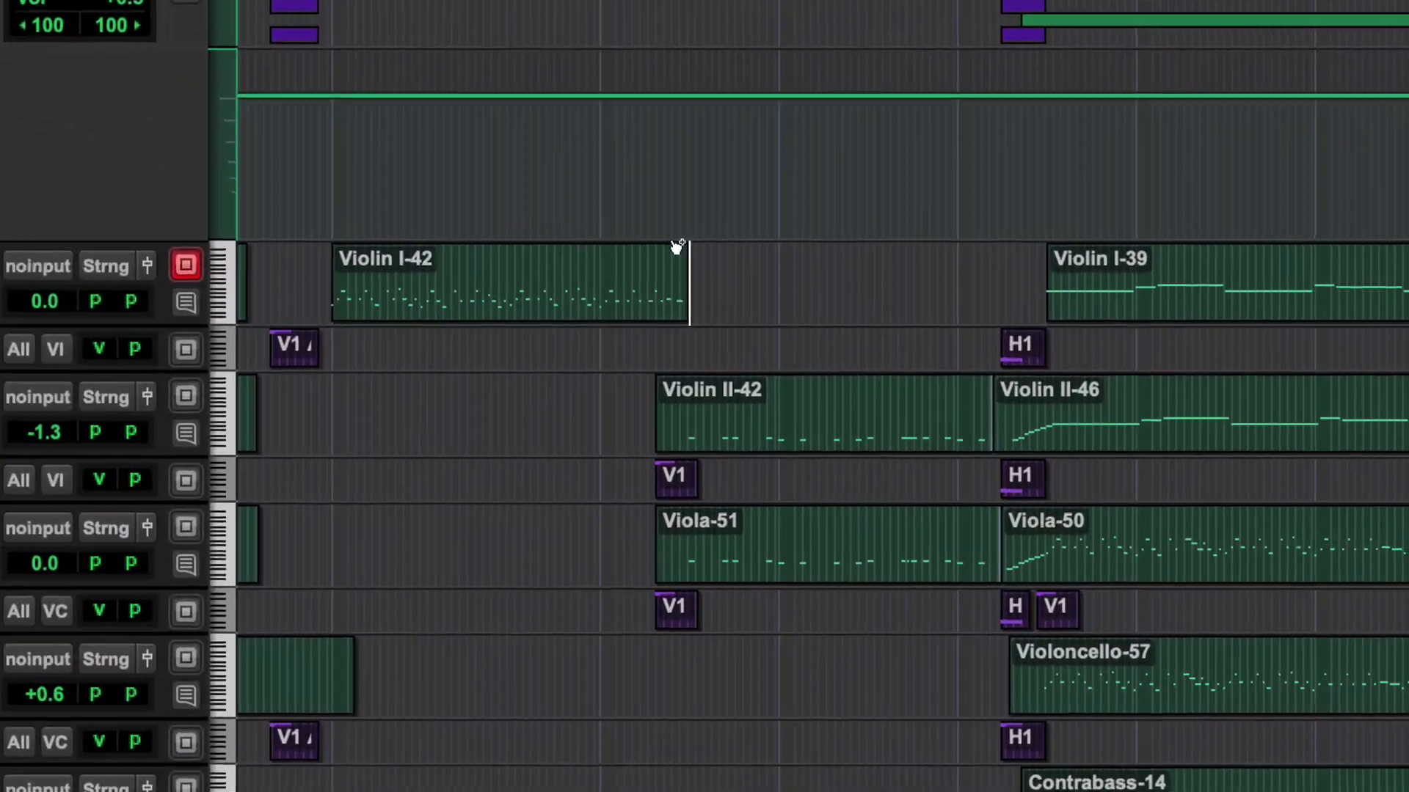
pyautogui.moveTo(676, 246); pyautogui.dragTo(671, 242)
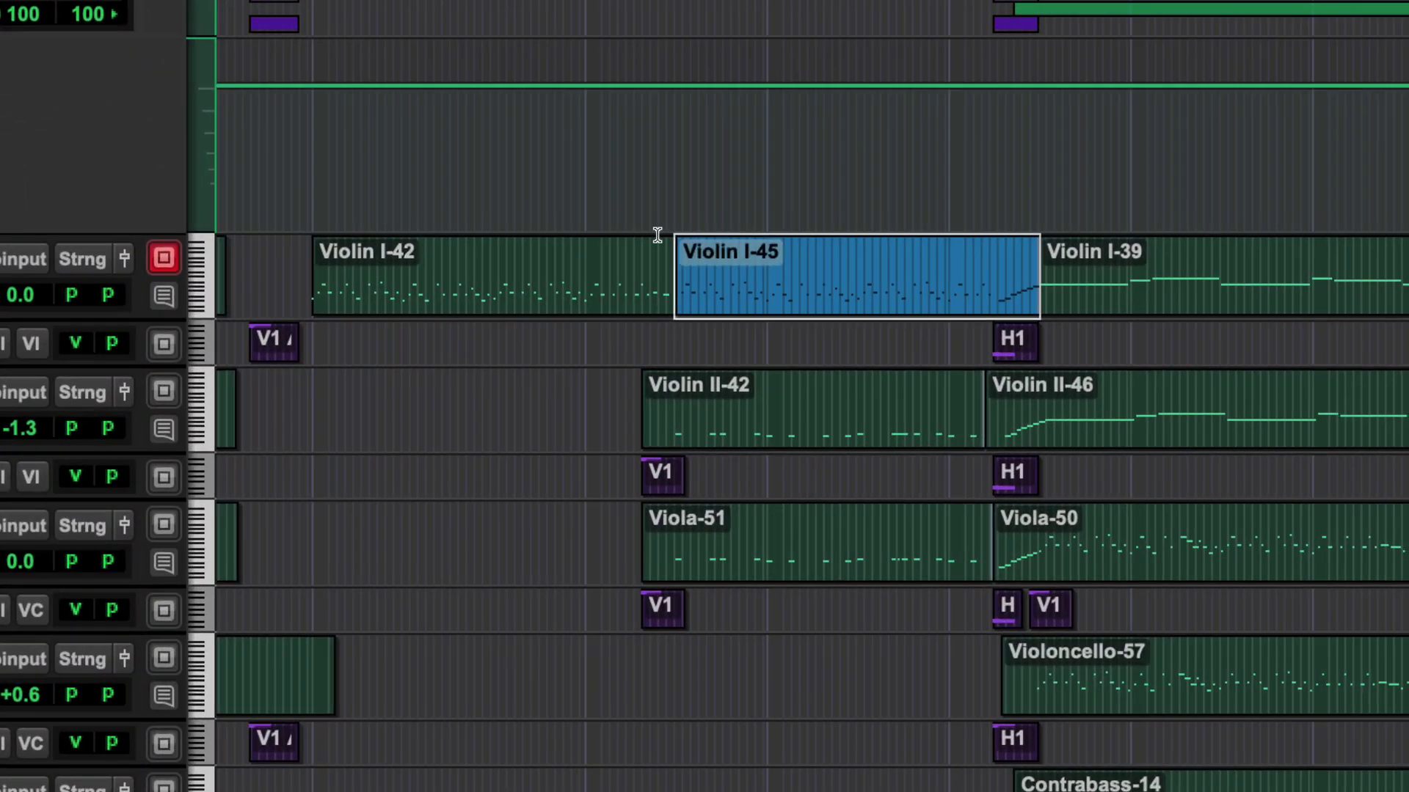
pyautogui.press('space')
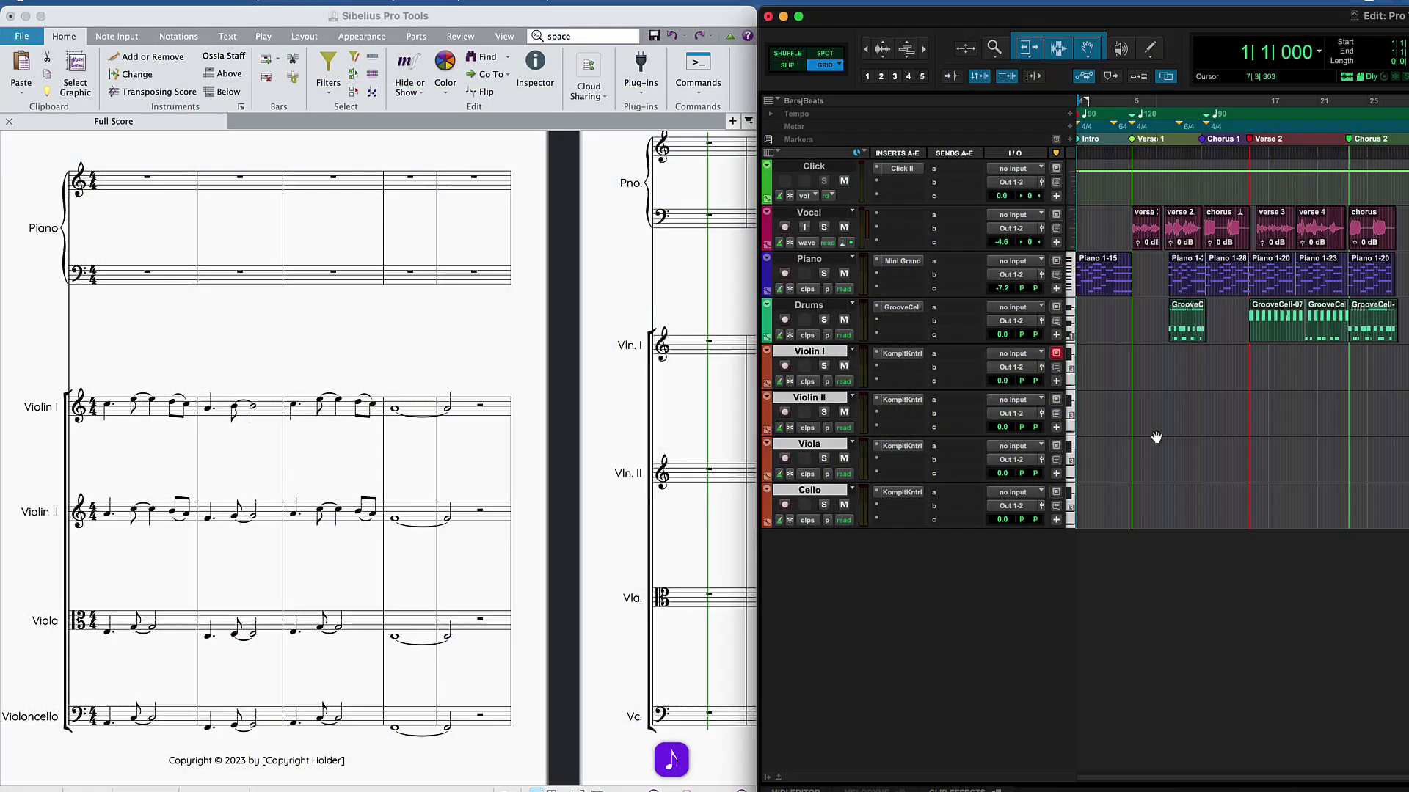
# Step: Paste the piano chords into Piano bar 1 and add chord symbols Am C F G Am C F
pyautogui.click(134, 188)
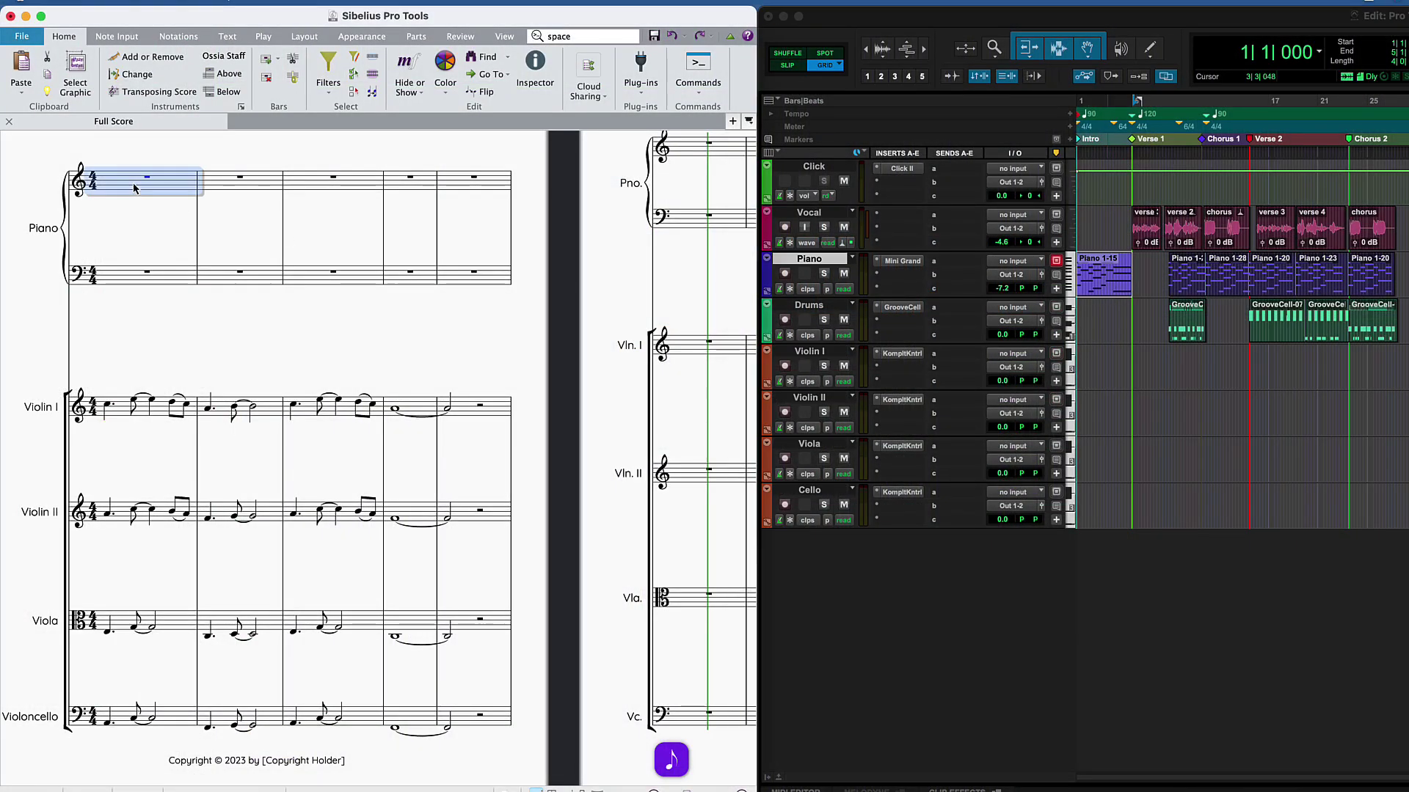
pyautogui.press('super+v')
pyautogui.click(107, 199)
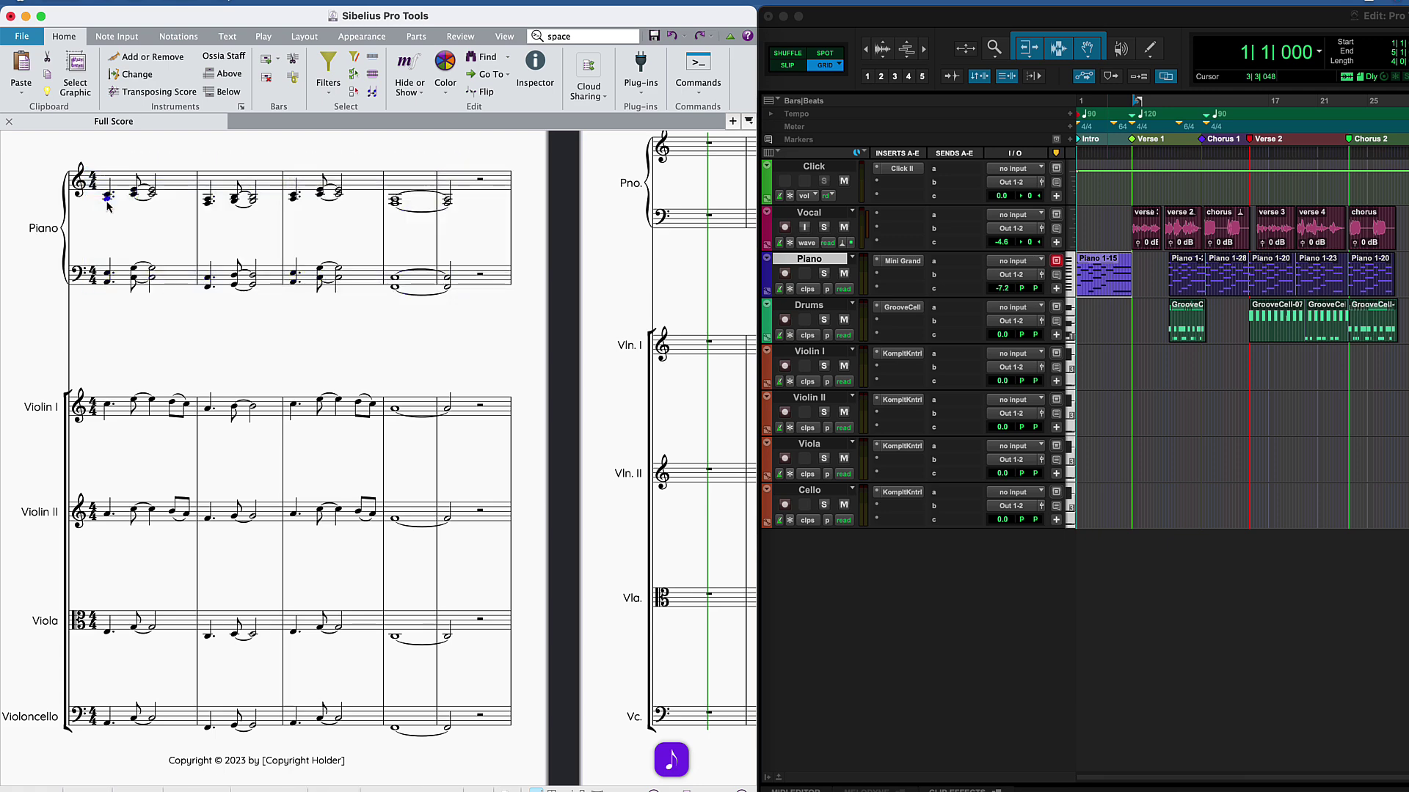
pyautogui.press('super+k')
pyautogui.write('Am C F G Am C F')
pyautogui.press('Escape')
# Step: Copy string bars 1–4 as MIDI and paste them onto Pro Tools' Violin I–Cello tracks
pyautogui.click(184, 414)
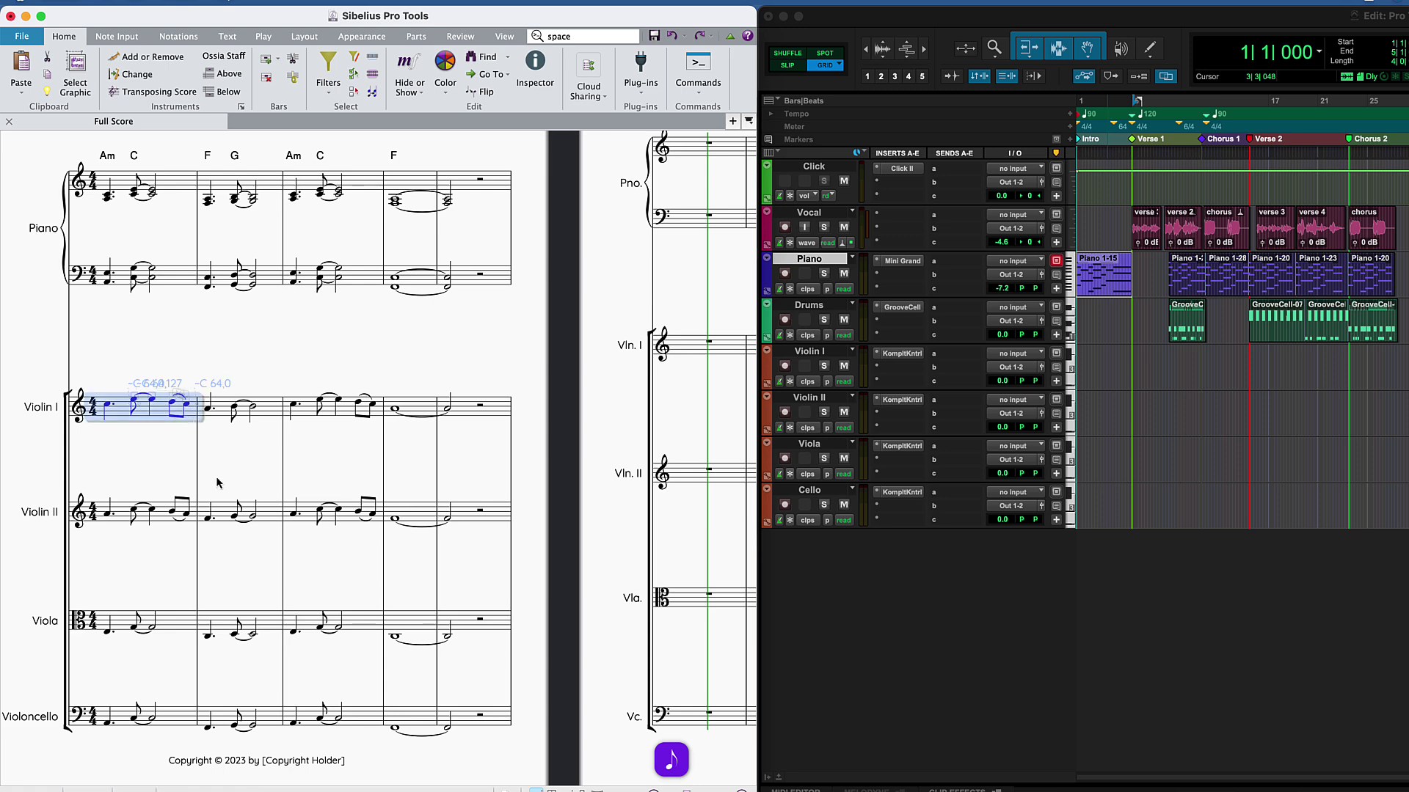
pyautogui.keyDown('shift'); pyautogui.click(468, 728); pyautogui.keyUp('shift')
pyautogui.click(557, 38)
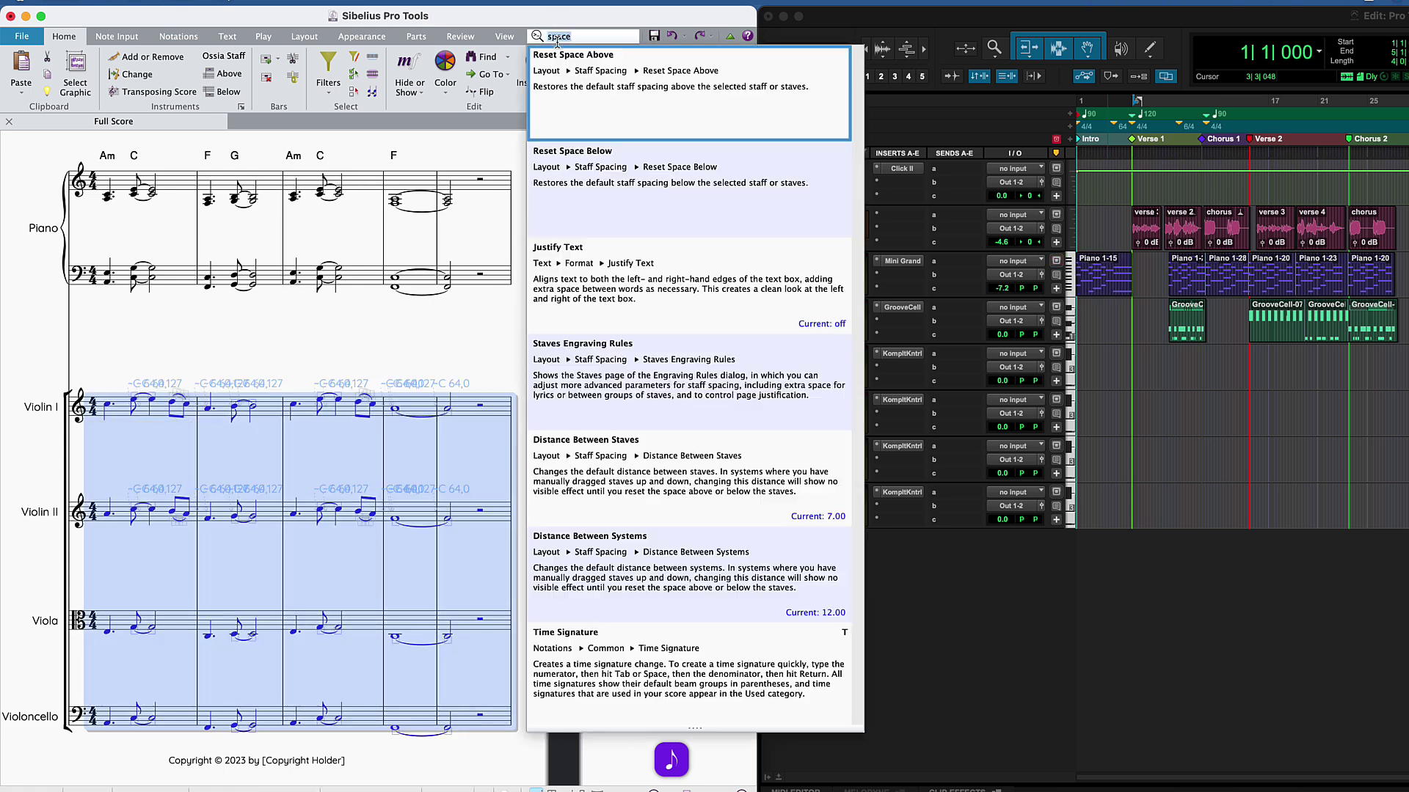
pyautogui.write('copy midi')
pyautogui.press('Return')
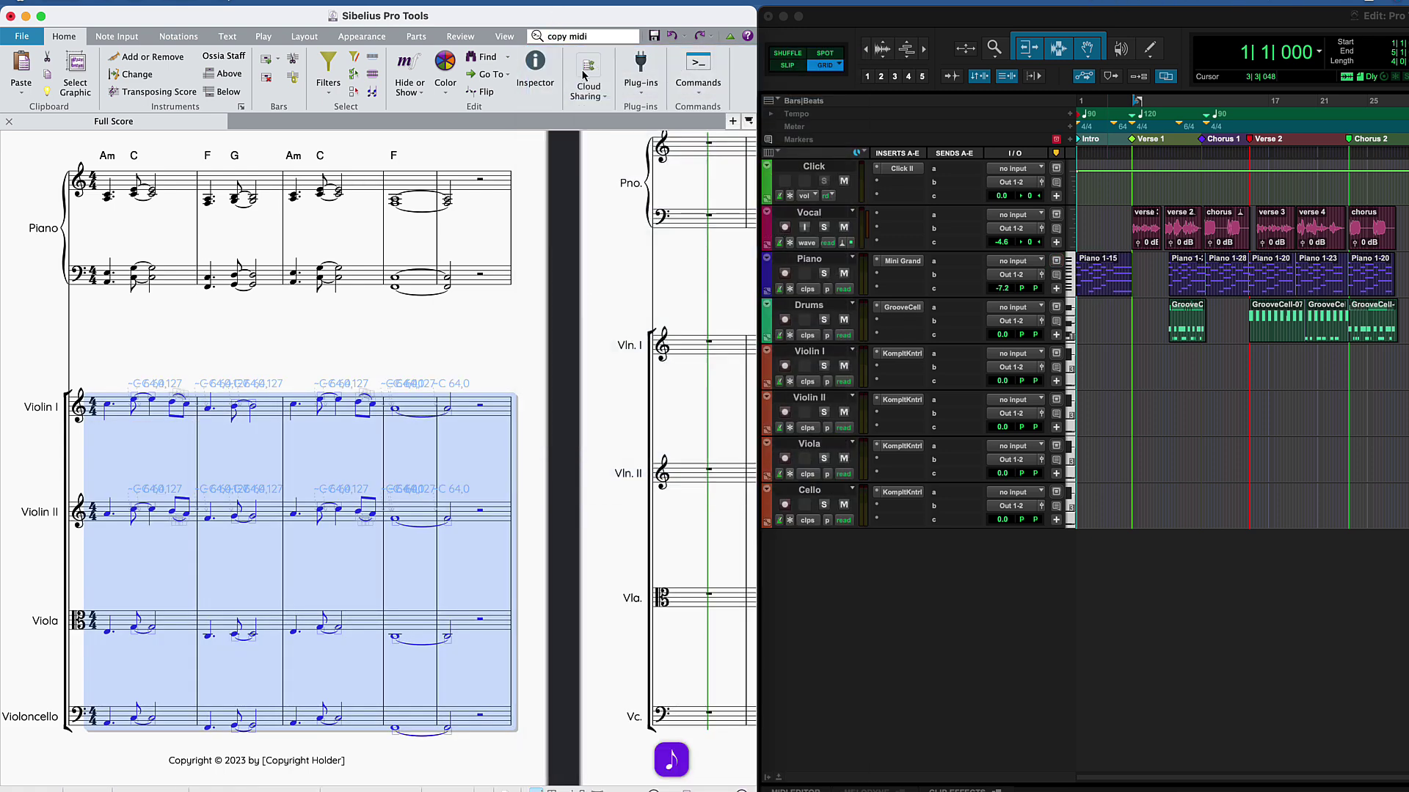
pyautogui.click(818, 353)
pyautogui.keyDown('shift'); pyautogui.click(828, 496); pyautogui.keyUp('shift')
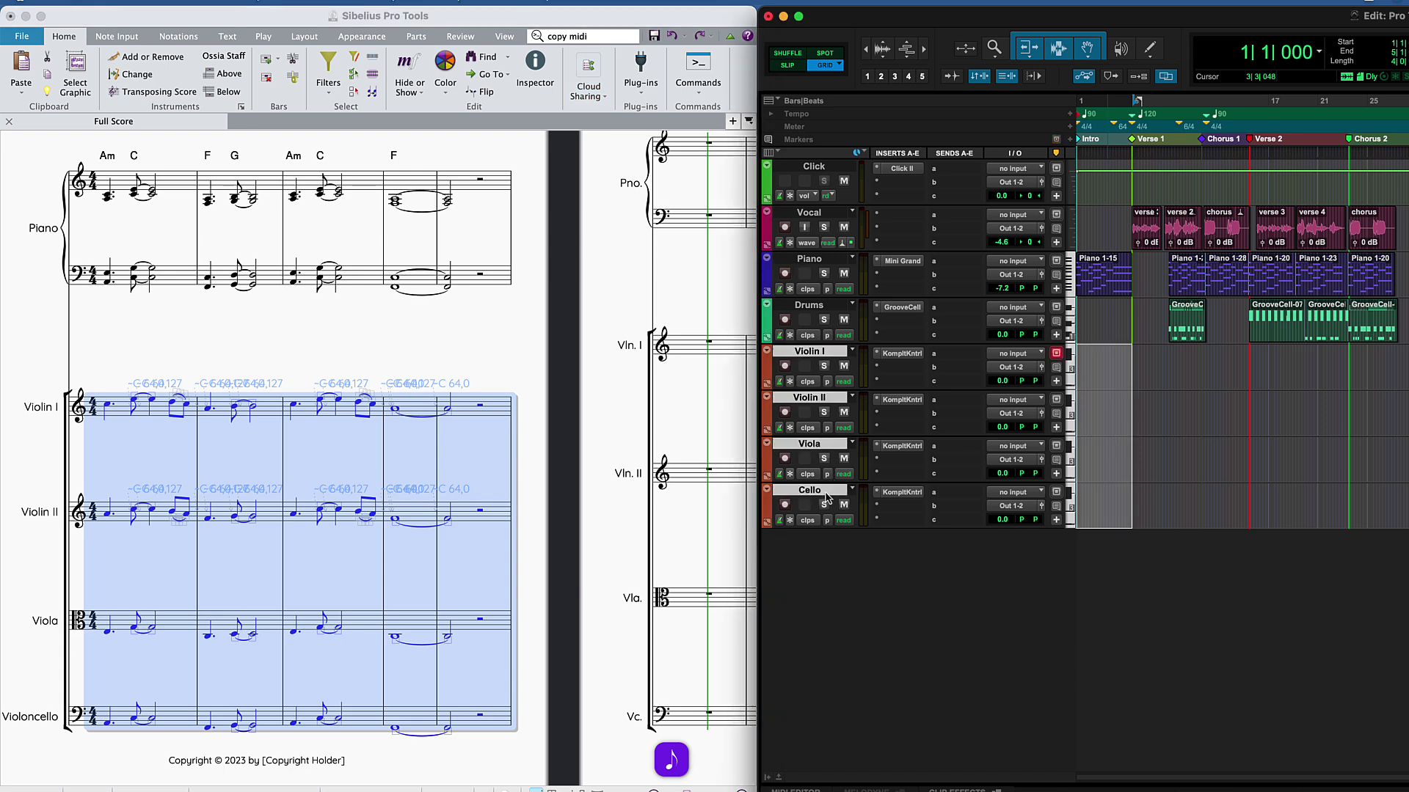
pyautogui.press('super+v')
# Step: Paste the Pro Tools Piano clips into Sibelius bar 1, then delete the notes, keeping tempo and meter
pyautogui.click(1370, 288)
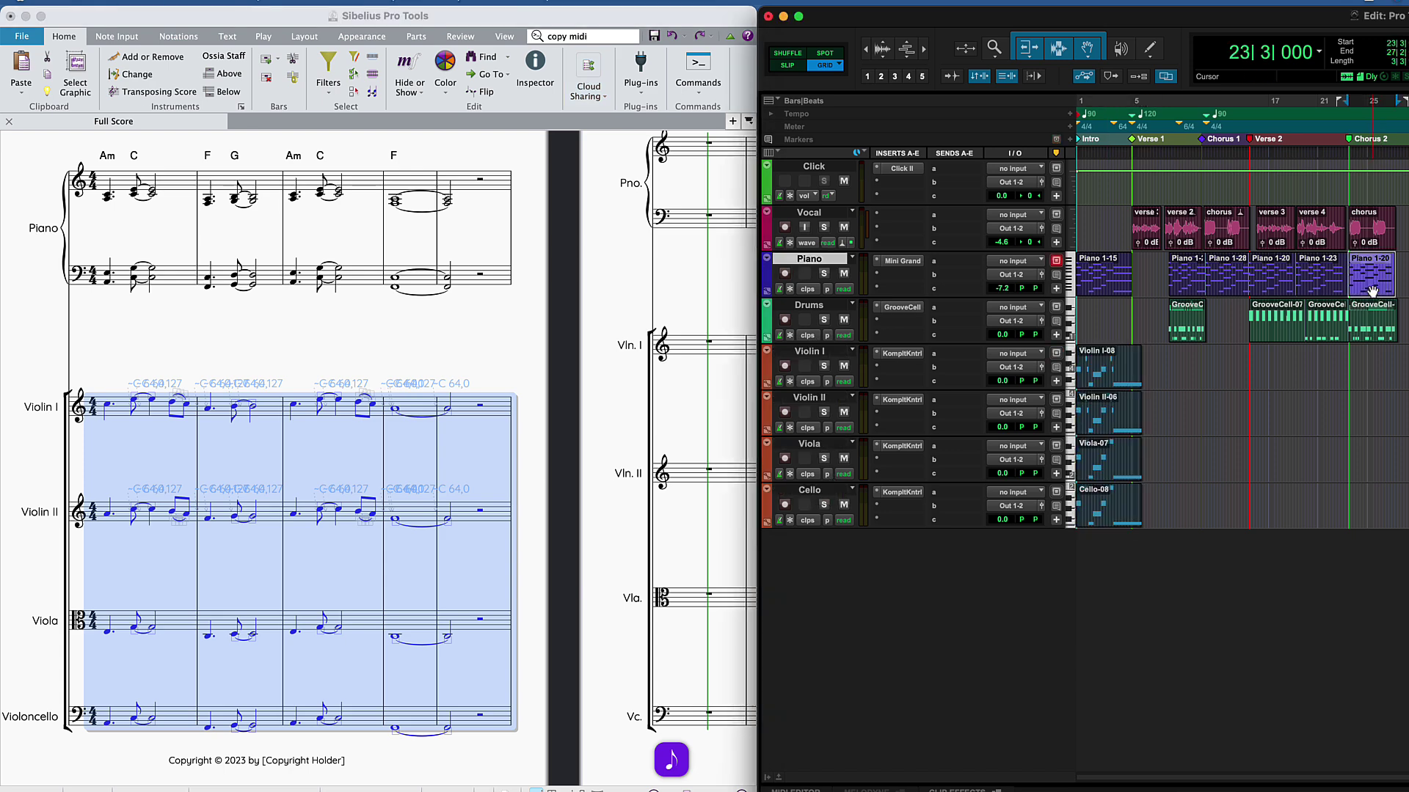
pyautogui.keyDown('shift'); pyautogui.click(1116, 291); pyautogui.keyUp('shift')
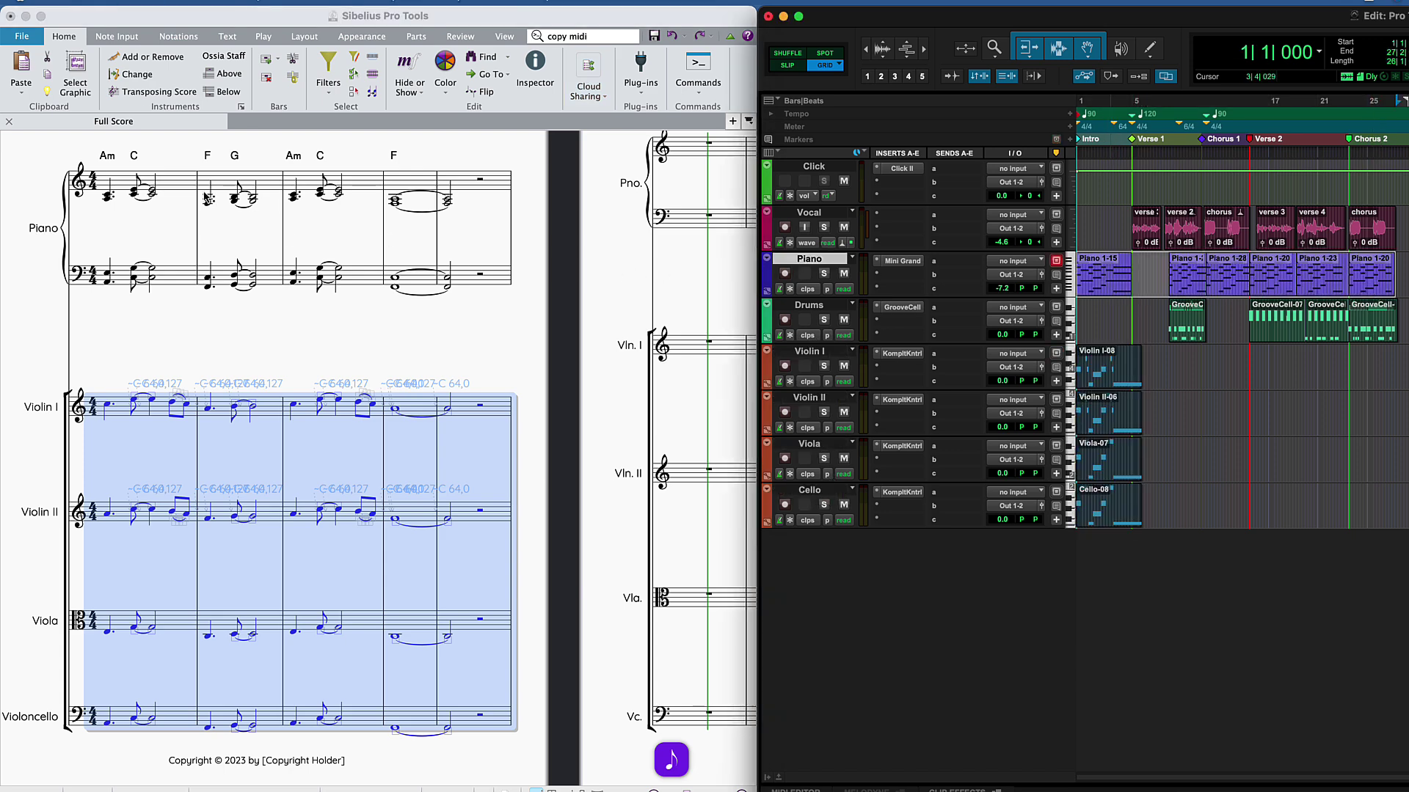
pyautogui.click(178, 187)
pyautogui.keyDown('super'); pyautogui.click(178, 187); pyautogui.keyUp('super')
pyautogui.press('super+v')
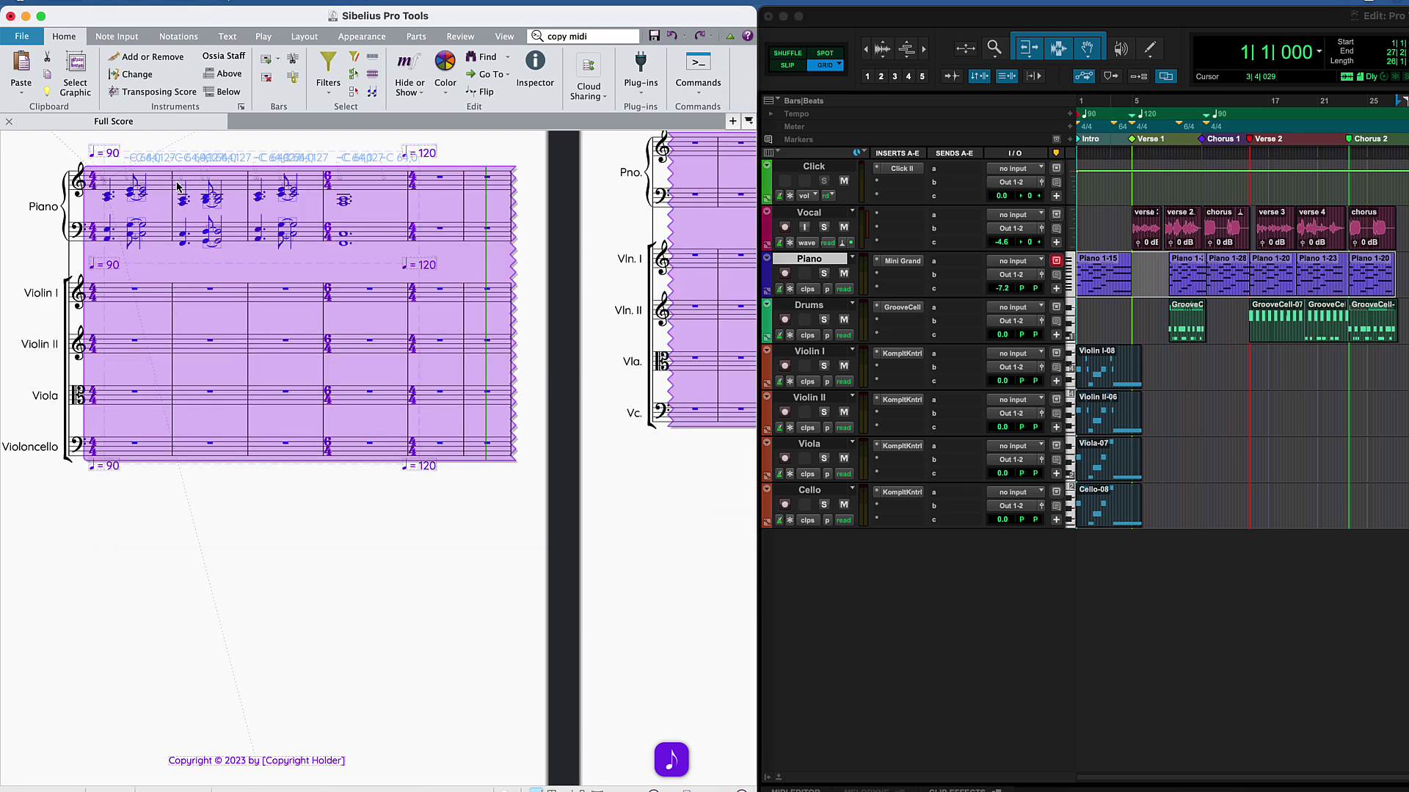
pyautogui.press('Delete')
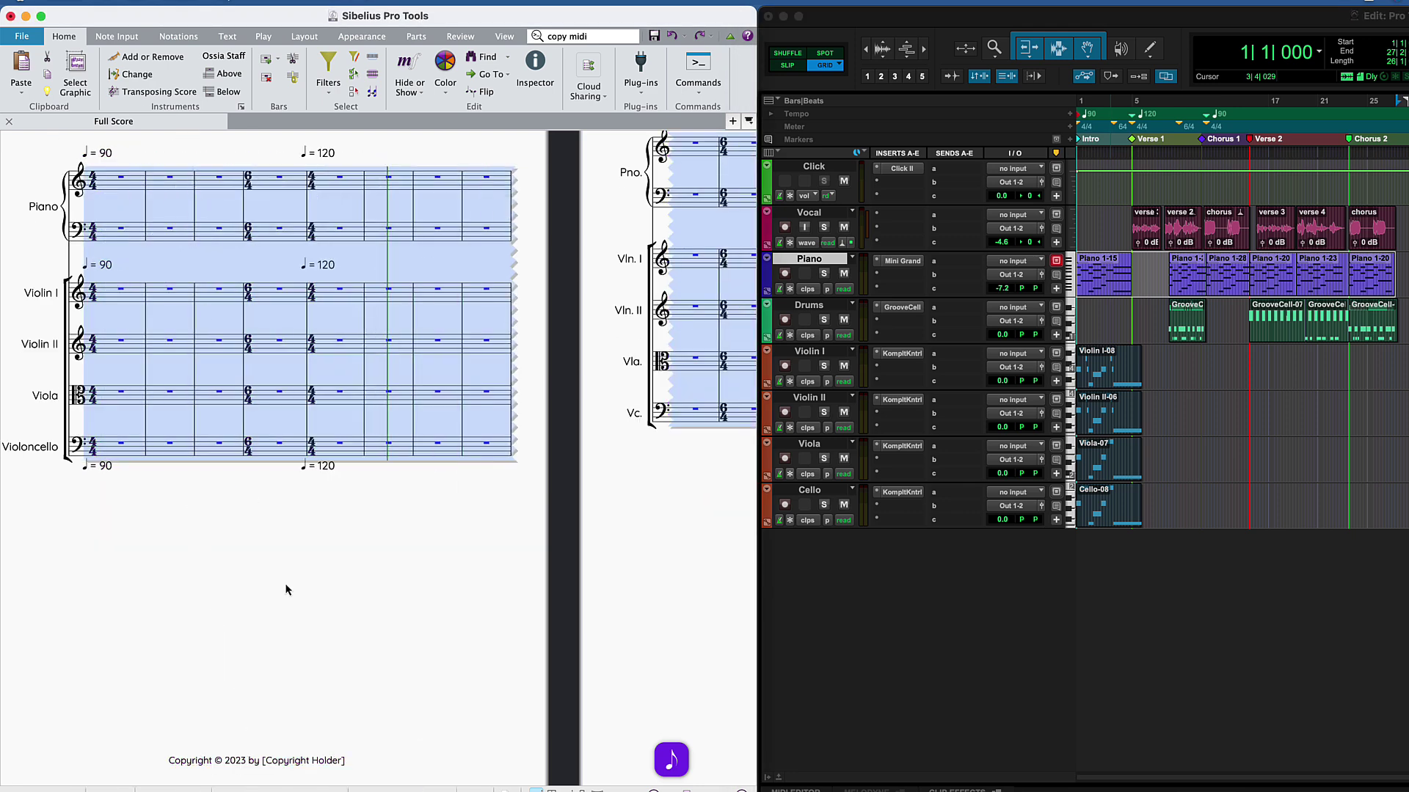
pyautogui.click(286, 590)
pyautogui.hscroll(10, 286, 590)
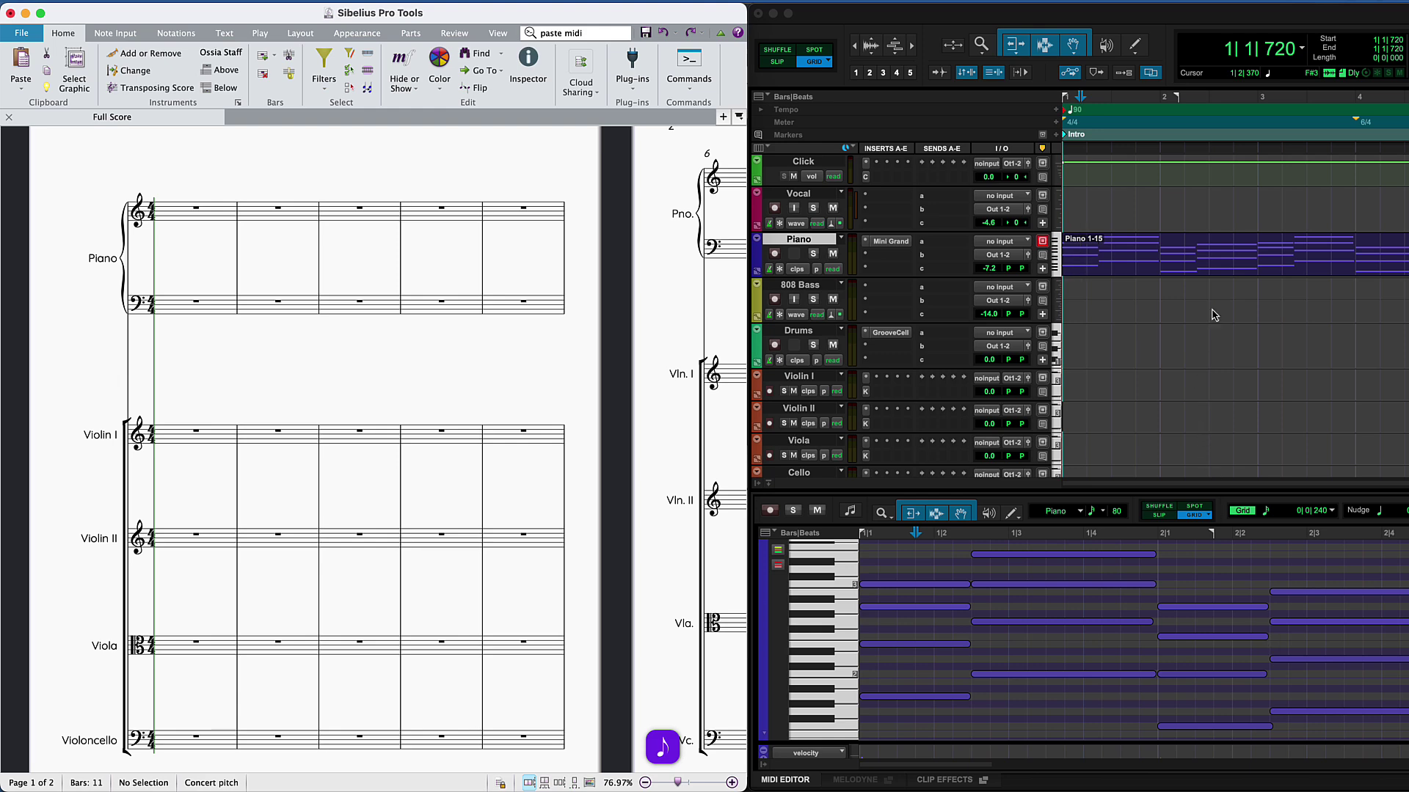
# Step: Select the Piano 1-15 clip in Pro Tools, play it, and stop playback
pyautogui.click(1203, 270)
pyautogui.press('space')
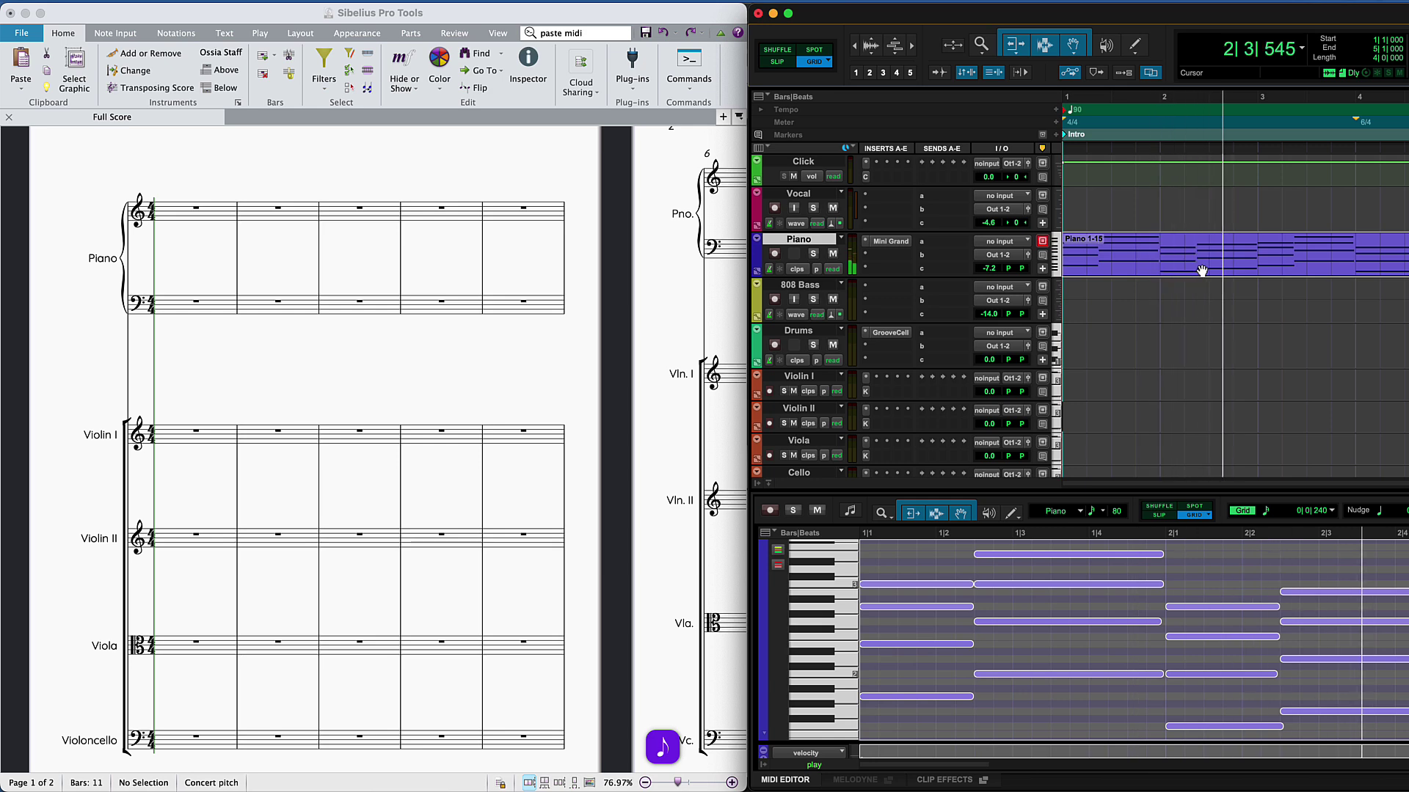
pyautogui.press('space')
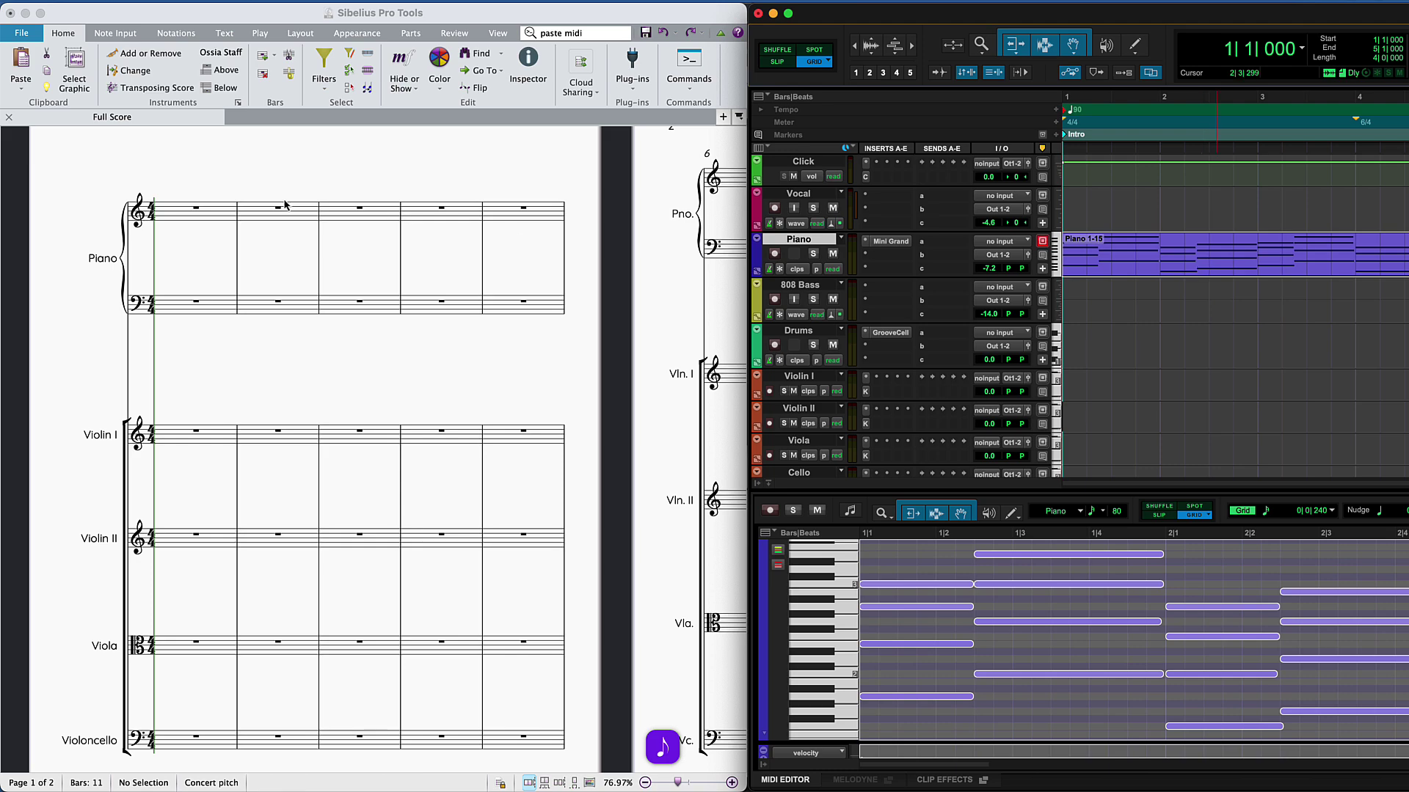
# Step: Paste MIDI at Piano bar 1, ticking Don't say this again and declining paste options
pyautogui.click(218, 224)
pyautogui.click(219, 224)
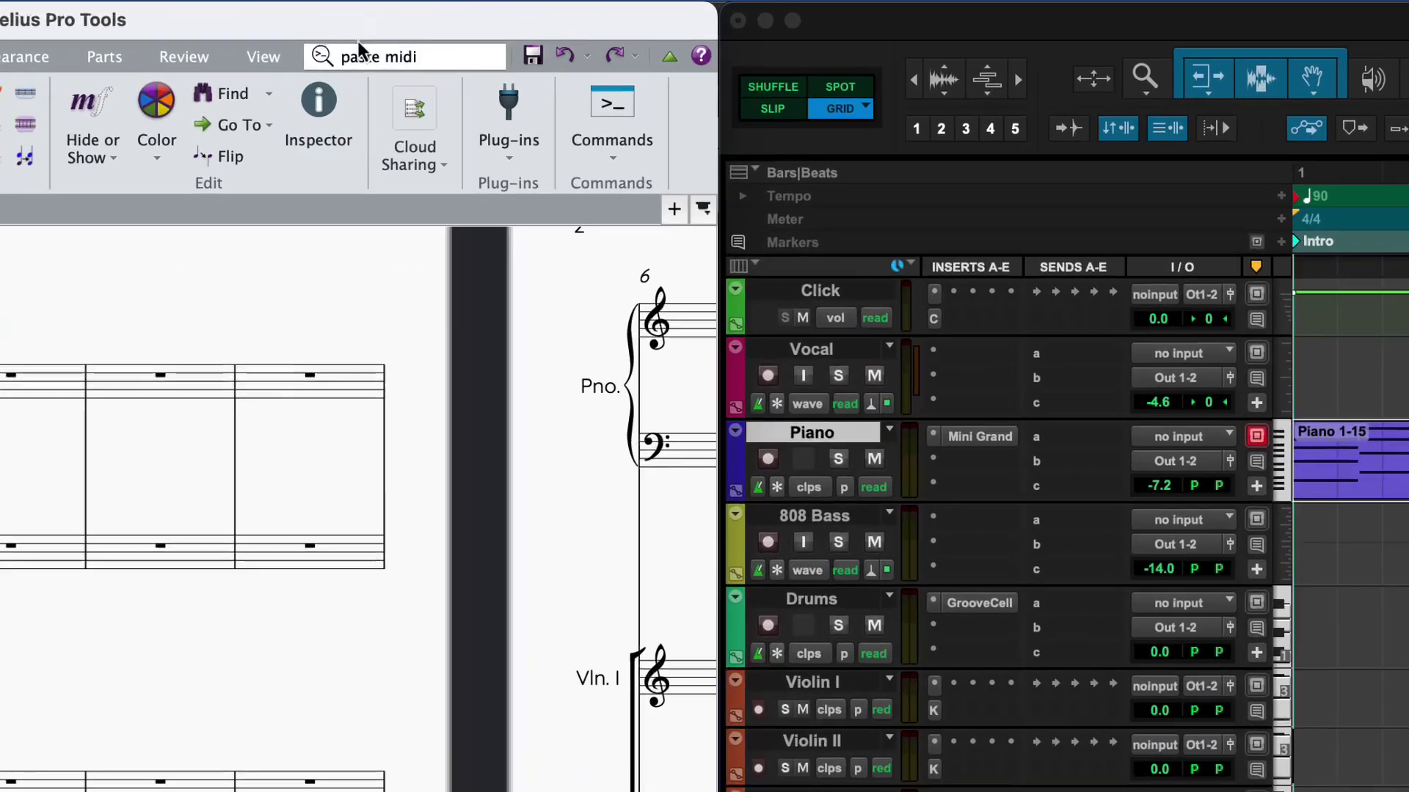
pyautogui.click(357, 56)
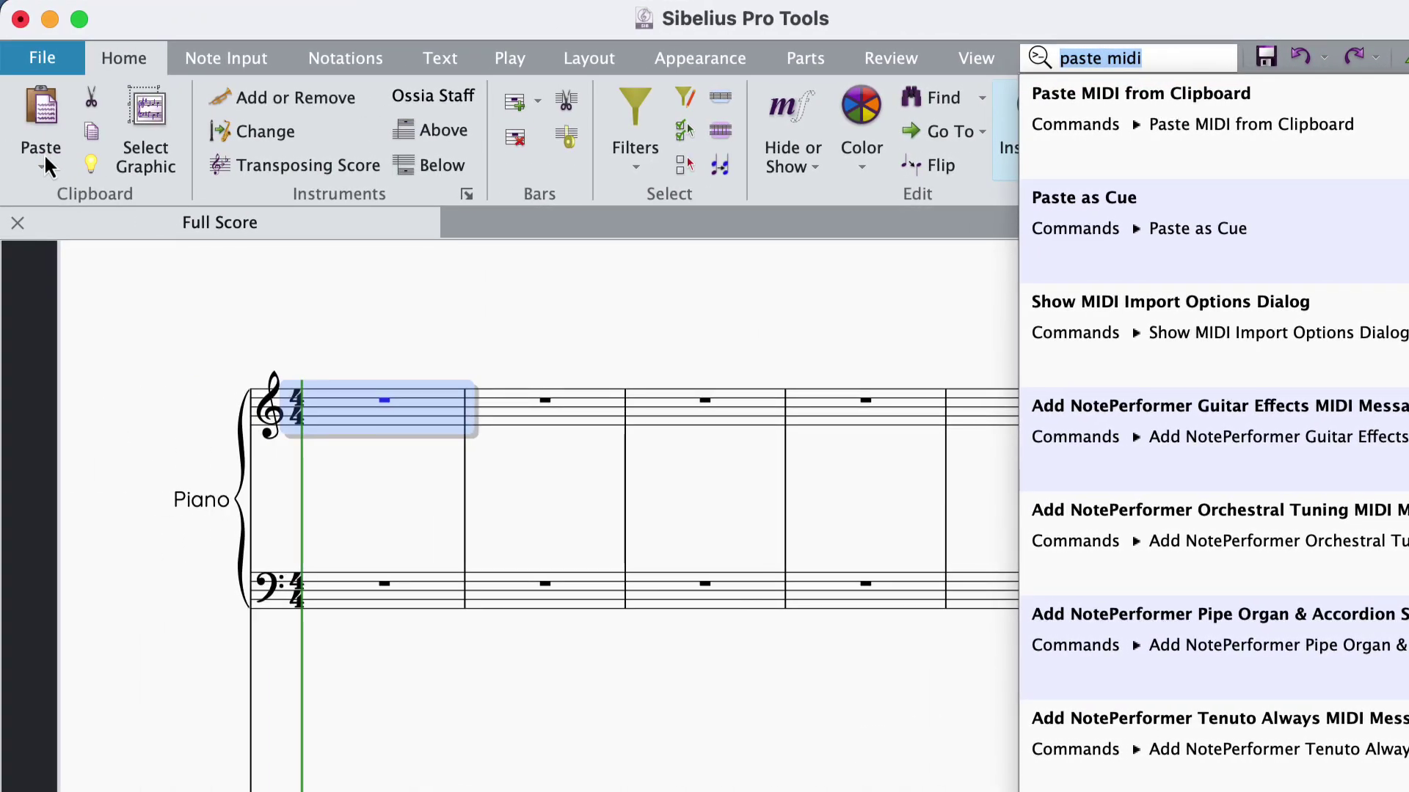
pyautogui.click(44, 158)
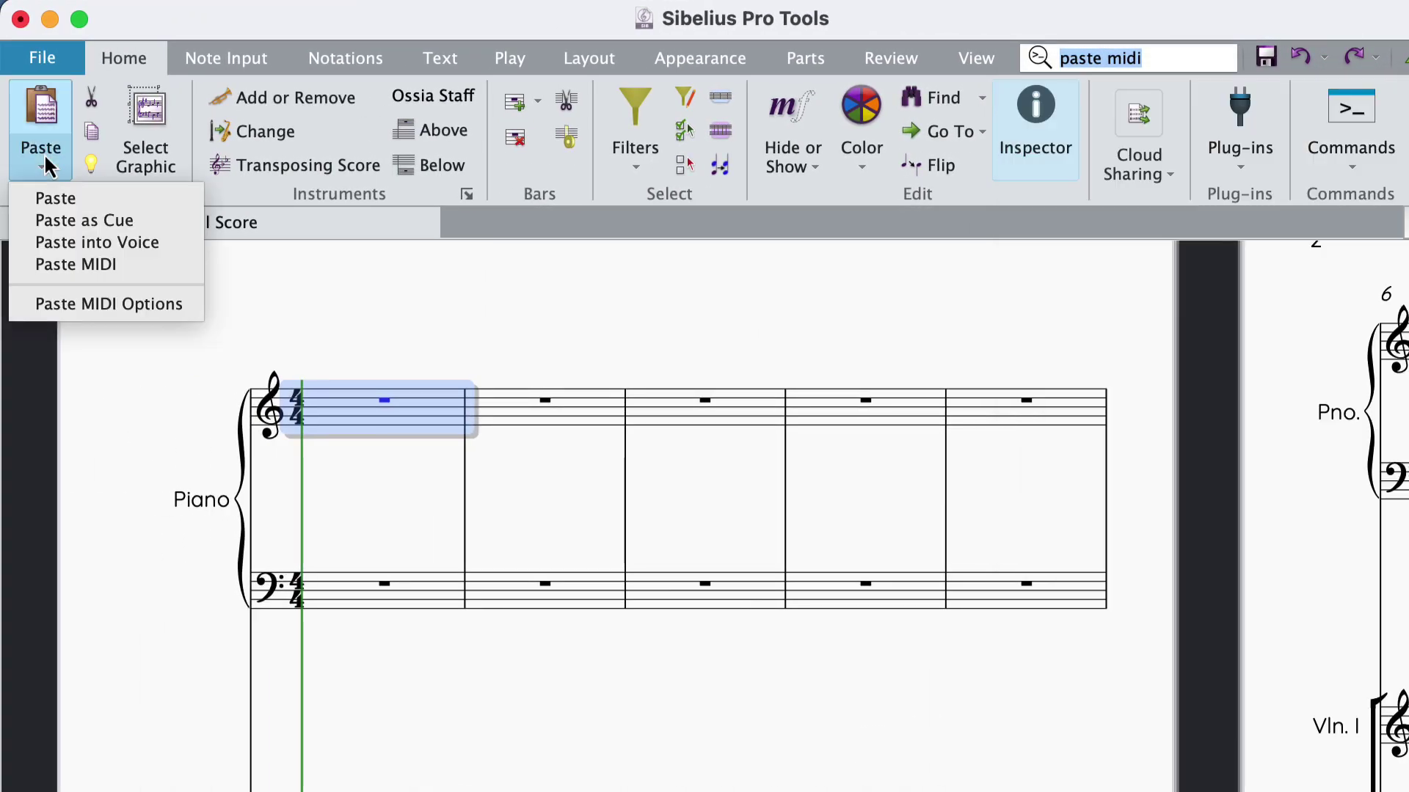
pyautogui.click(41, 270)
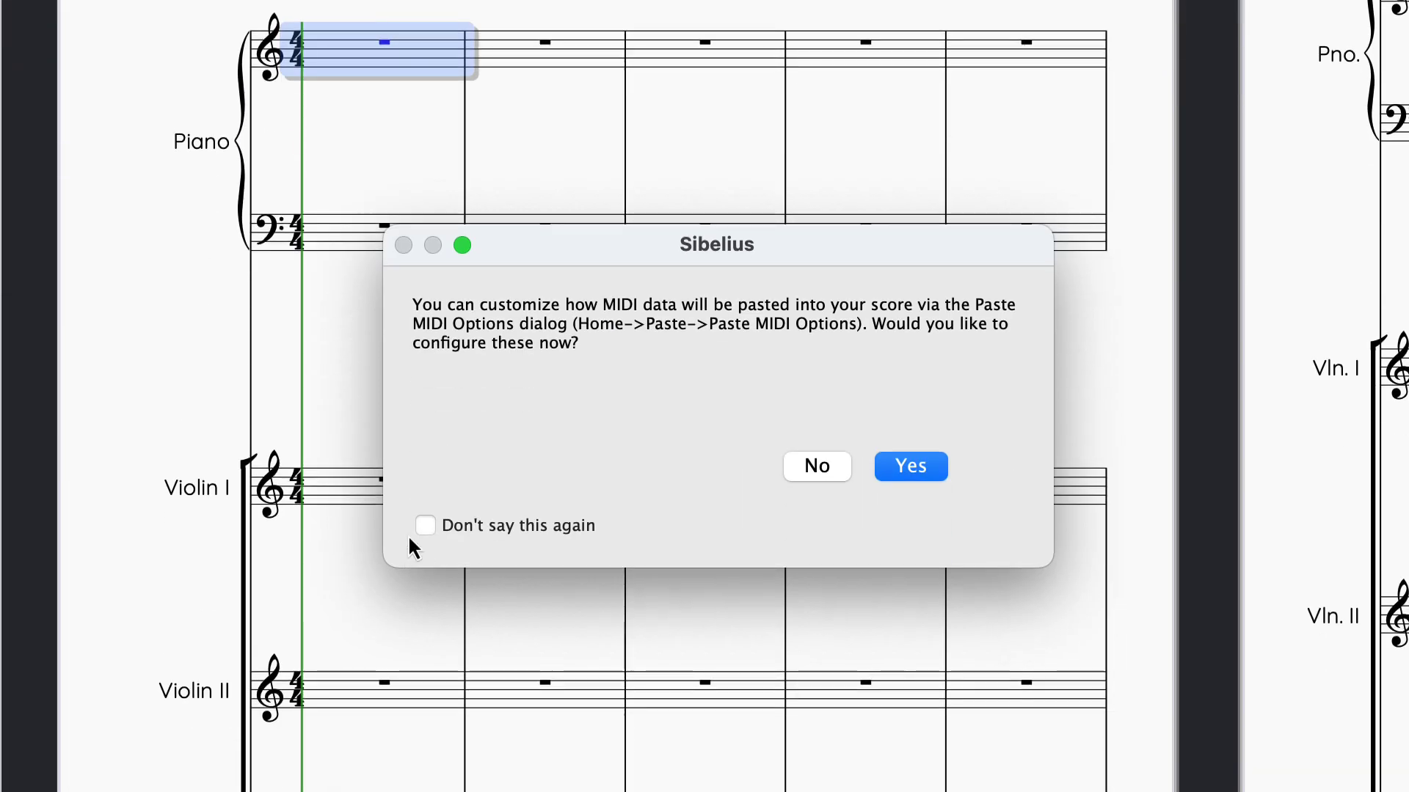
pyautogui.click(422, 525)
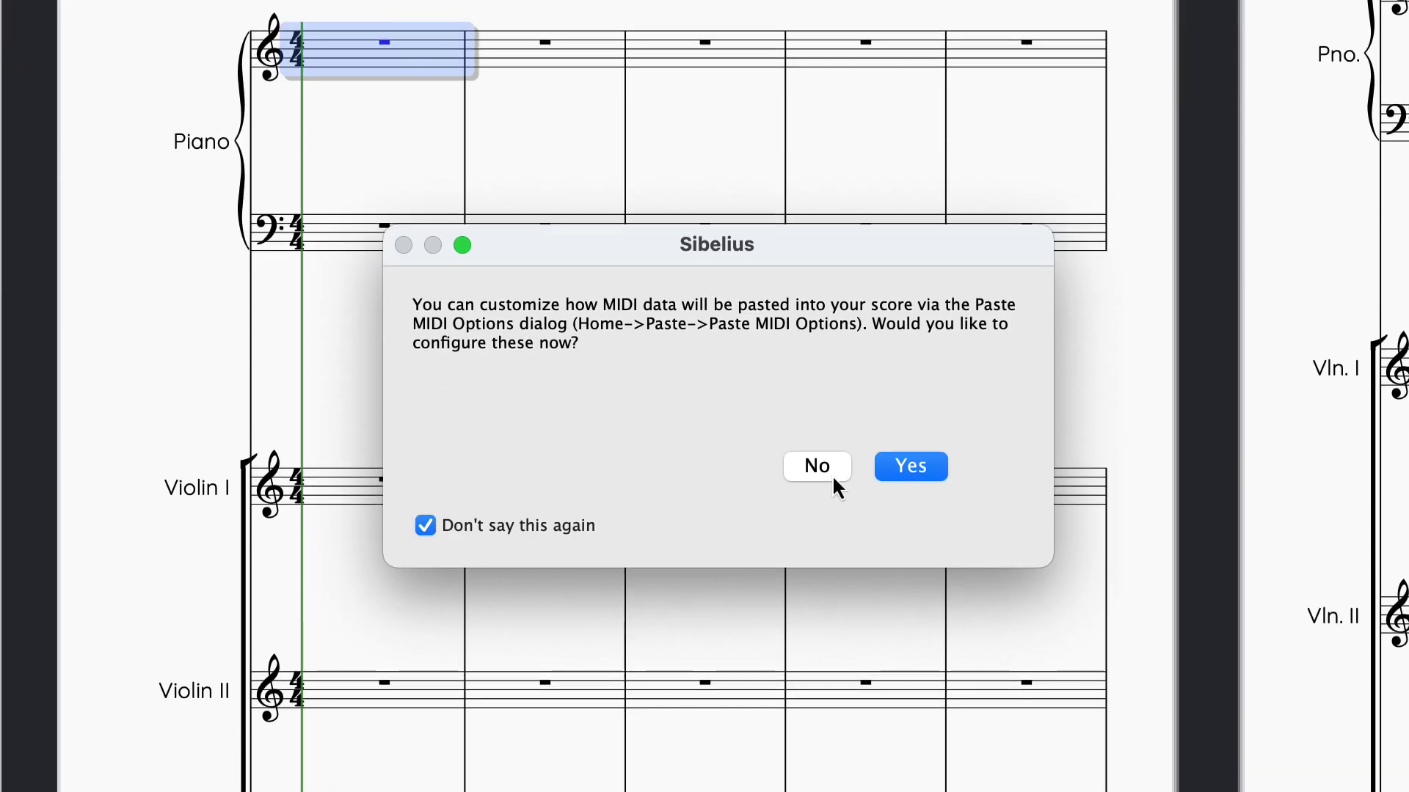
pyautogui.click(833, 479)
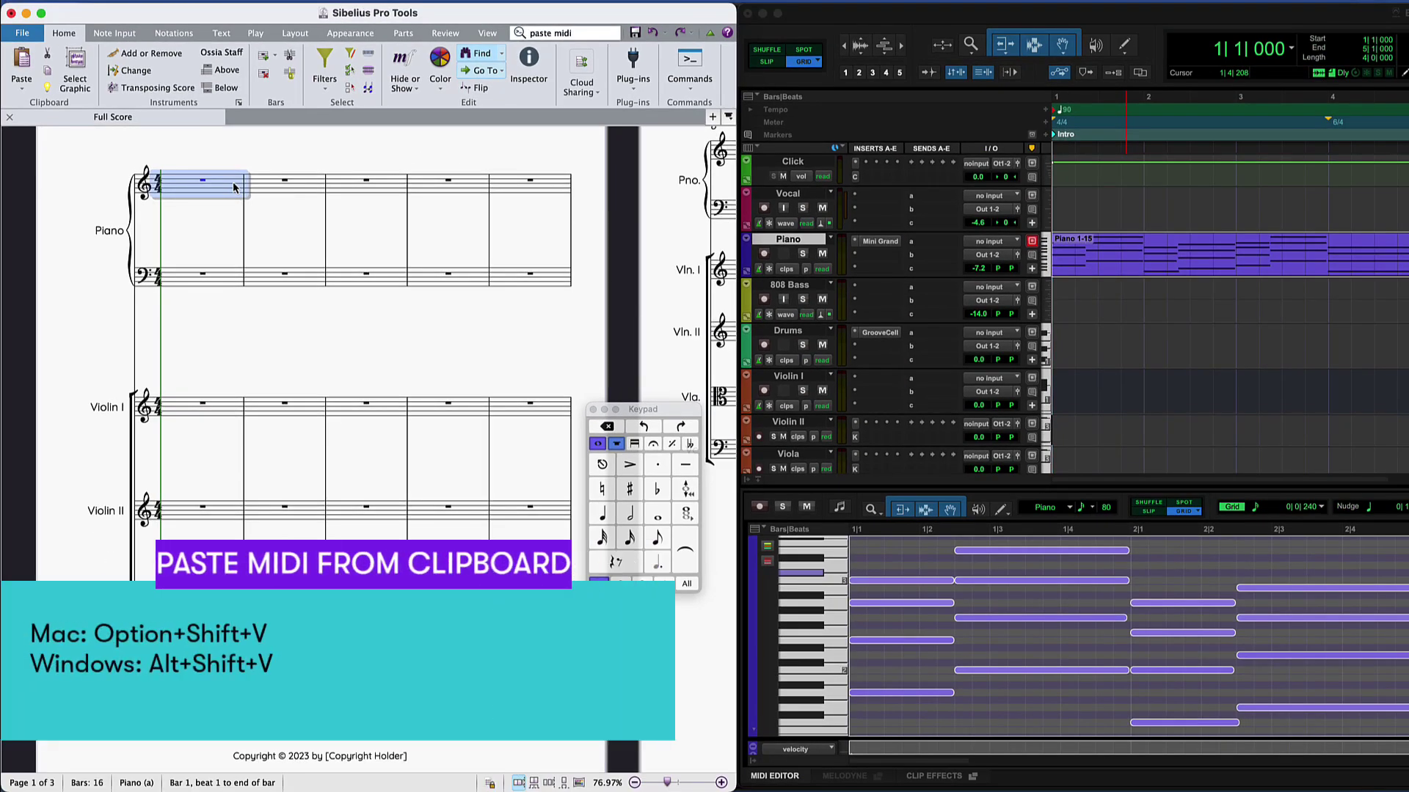
# Step: Paste the piano MIDI into Piano bars 1–5, then open Explode for bass-staff bars 1–5
pyautogui.hotkey('alt', 'shift', 'v')
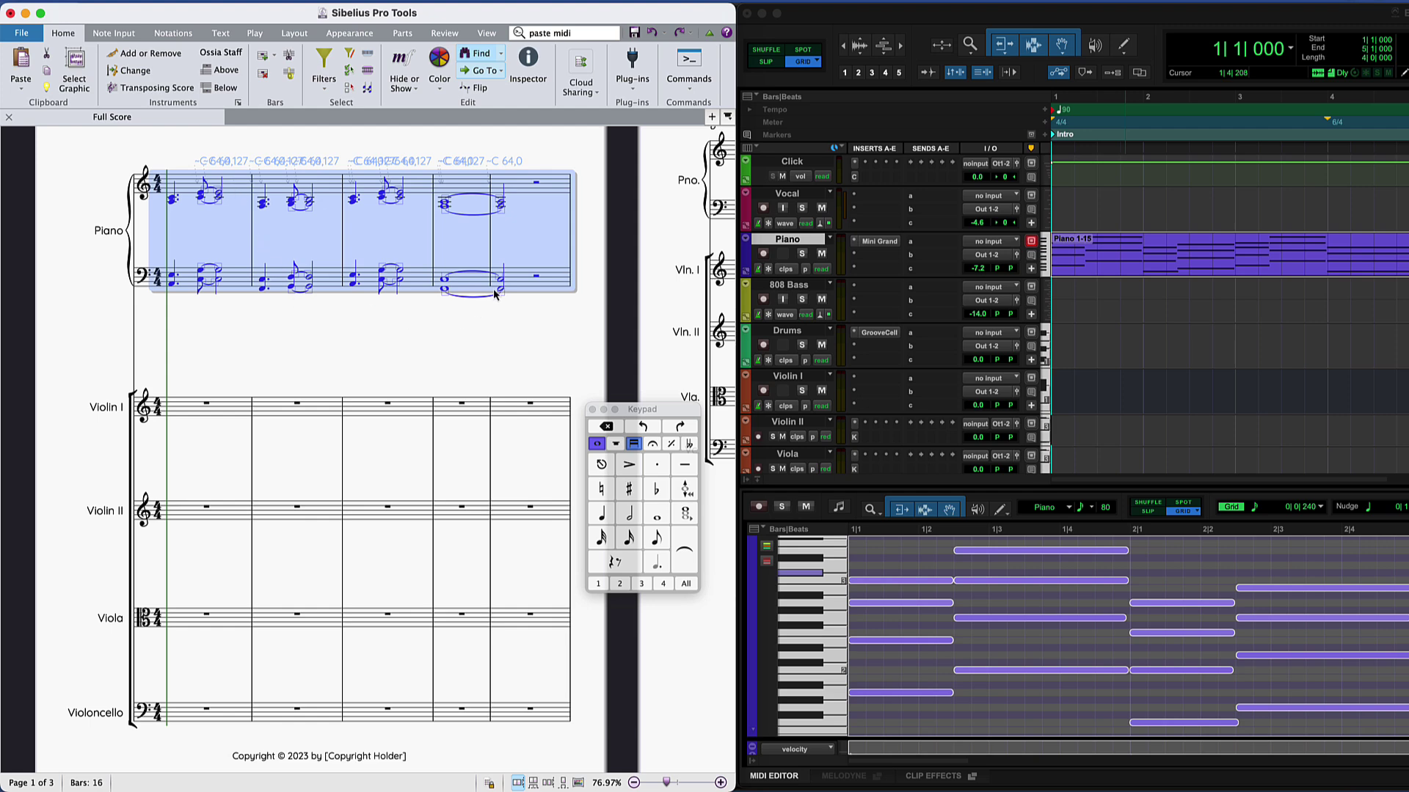
pyautogui.click(515, 307)
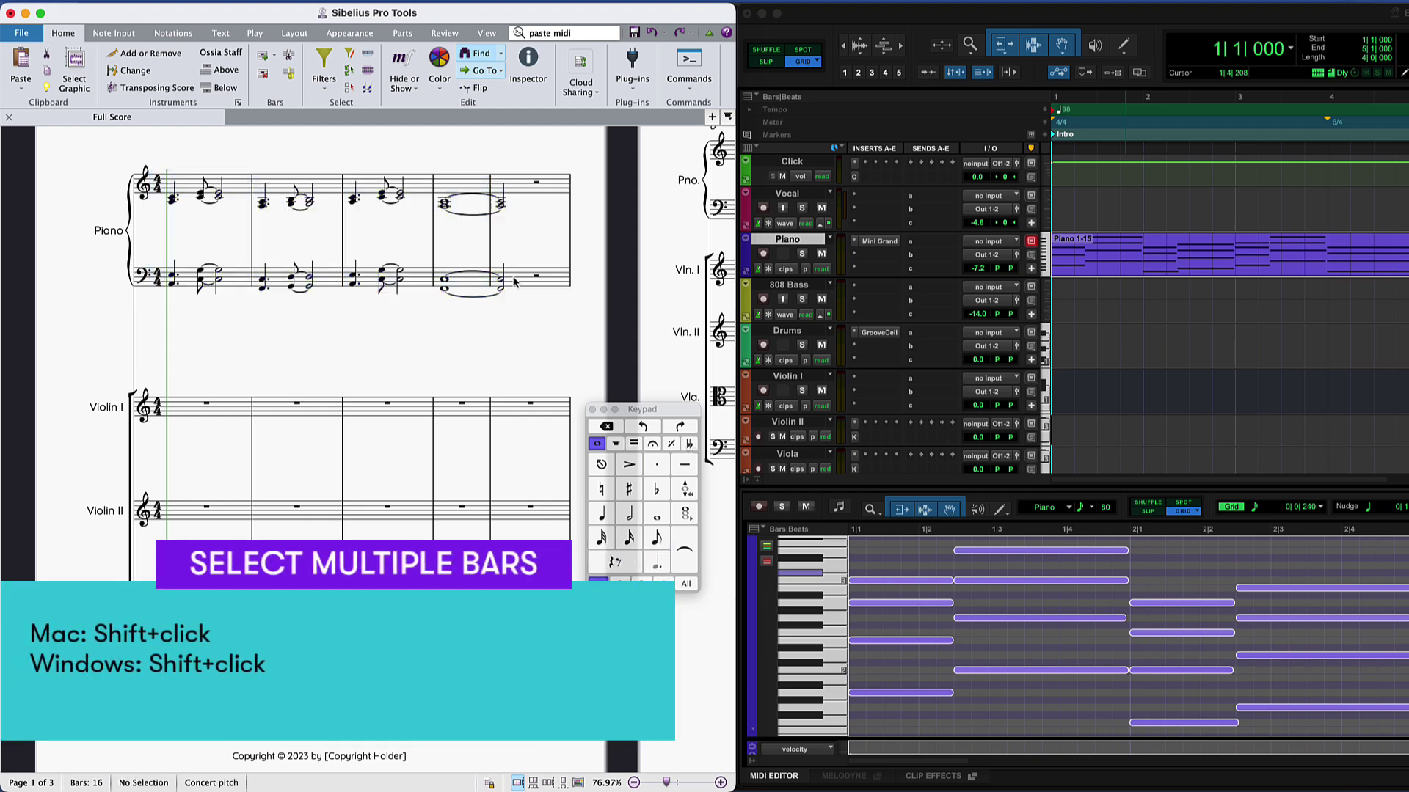
pyautogui.click(516, 282)
pyautogui.keyDown('shift'); pyautogui.click(250, 288); pyautogui.keyUp('shift')
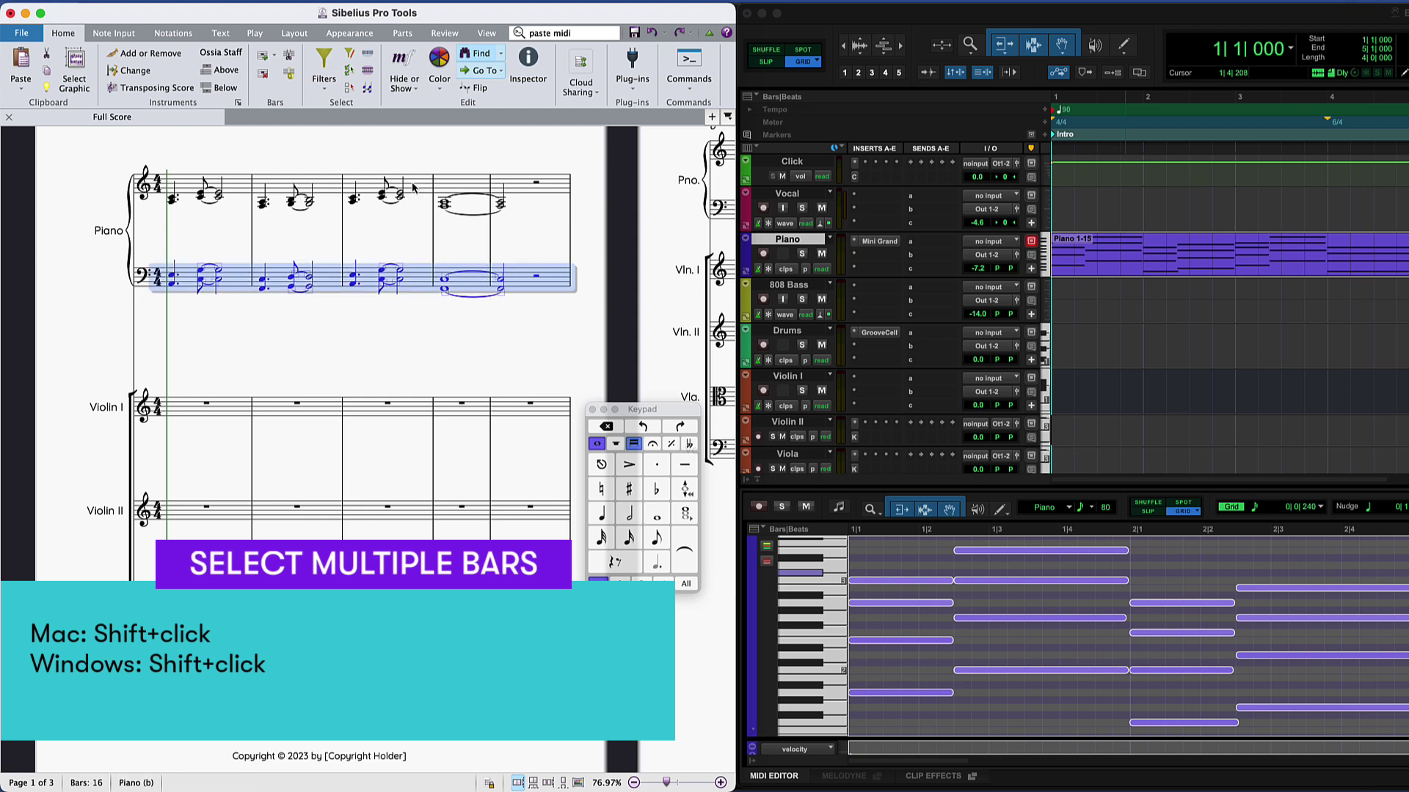
pyautogui.click(600, 32)
pyautogui.write('explode')
pyautogui.click(594, 57)
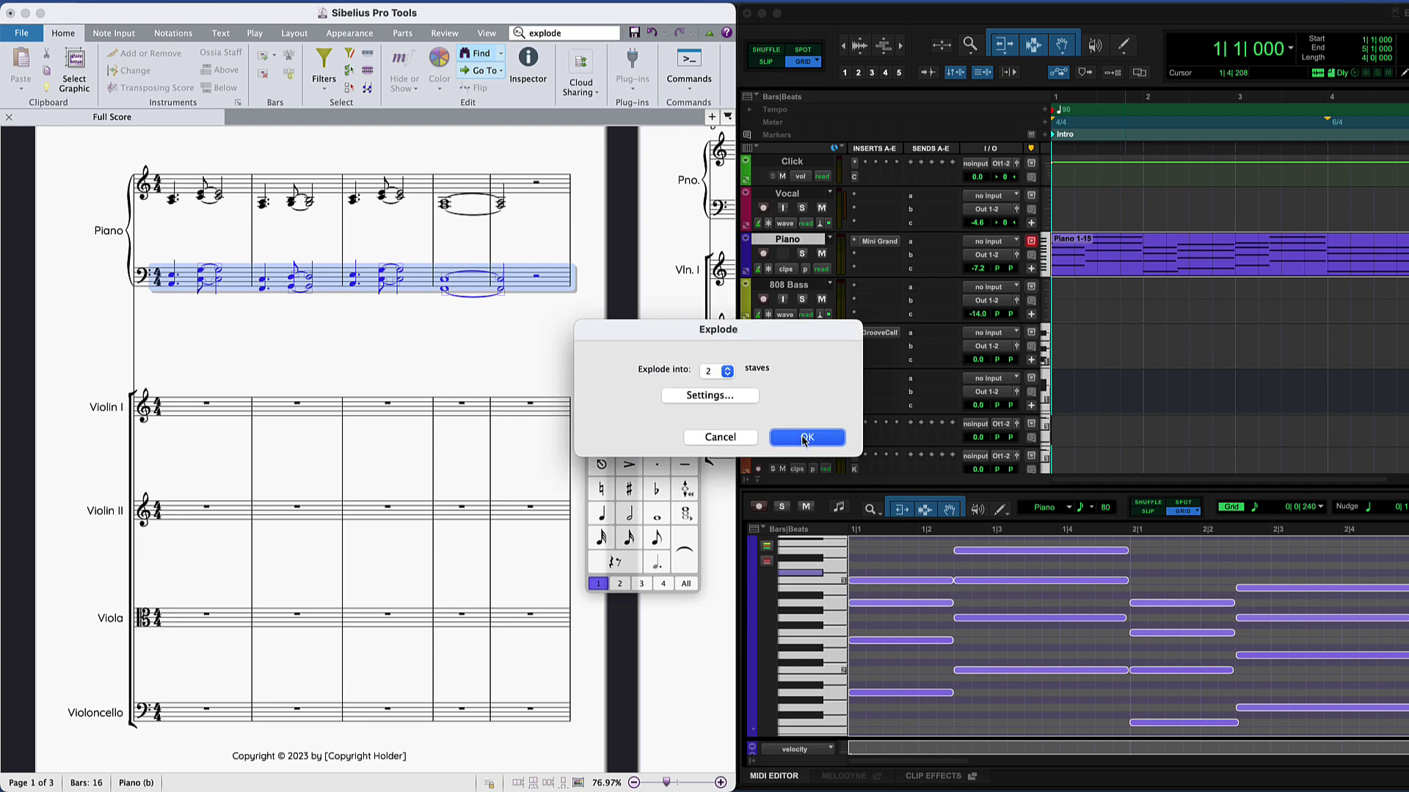
# Step: Explode the bass-staff chords with Part 1 to Viola and Part 2 to Violoncello
pyautogui.click(805, 438)
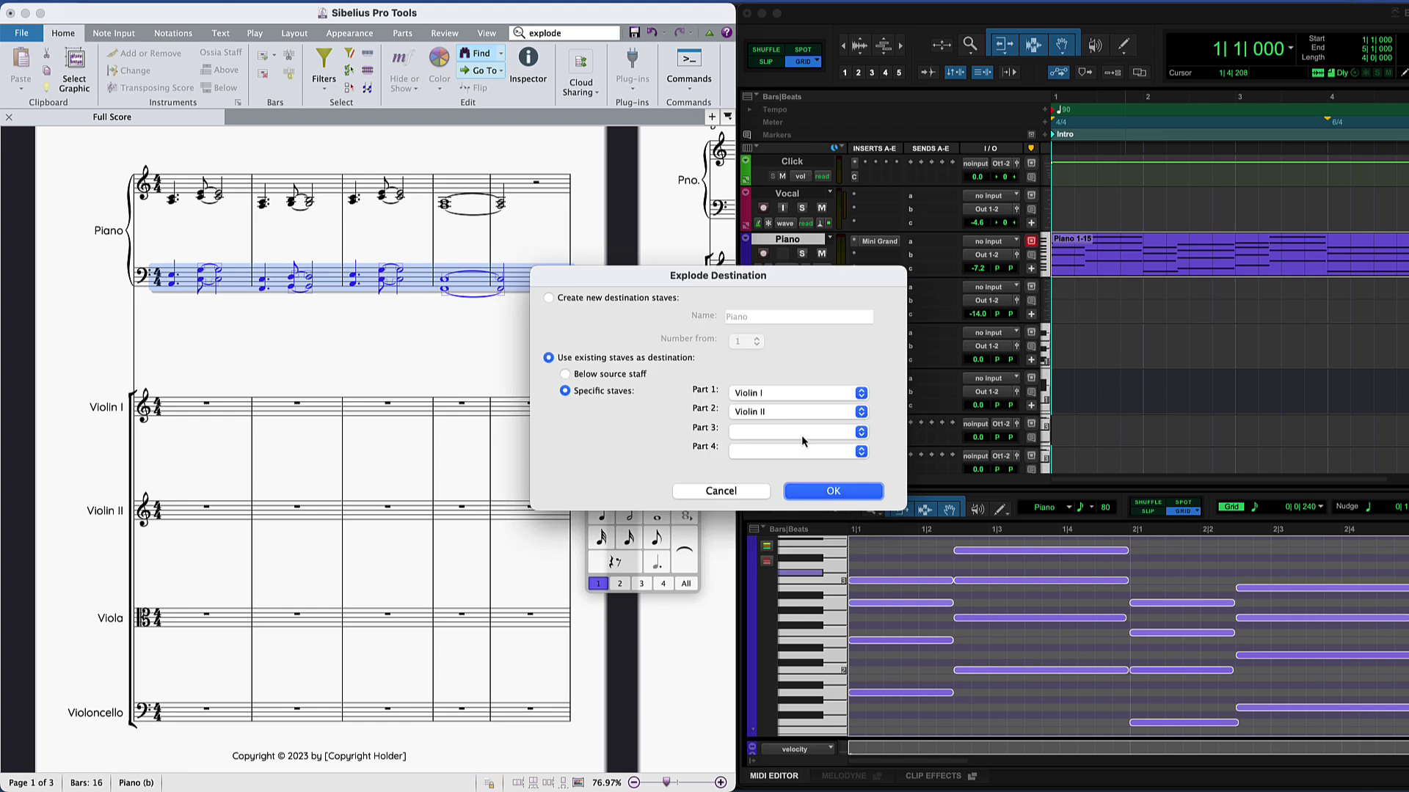
pyautogui.click(790, 396)
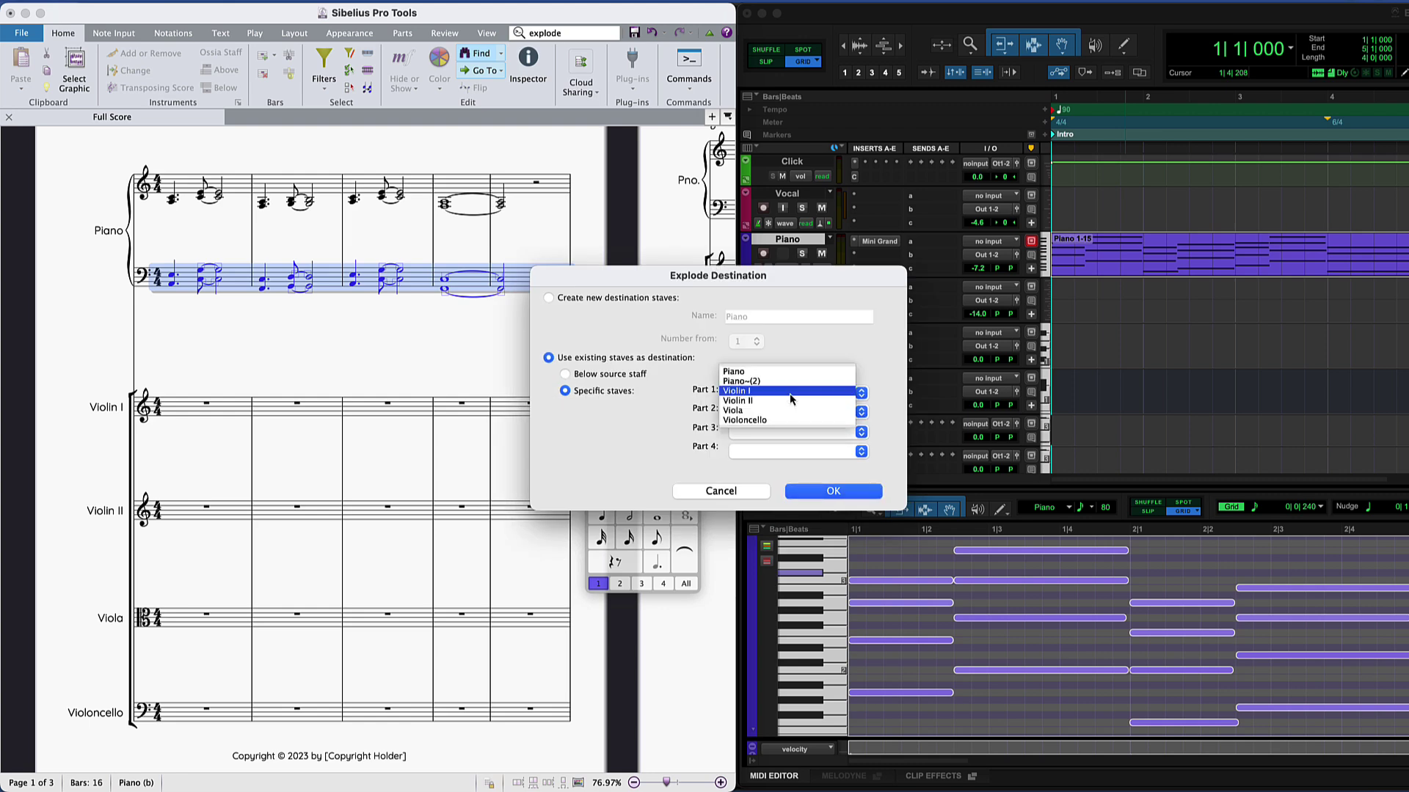
pyautogui.click(789, 410)
pyautogui.click(784, 432)
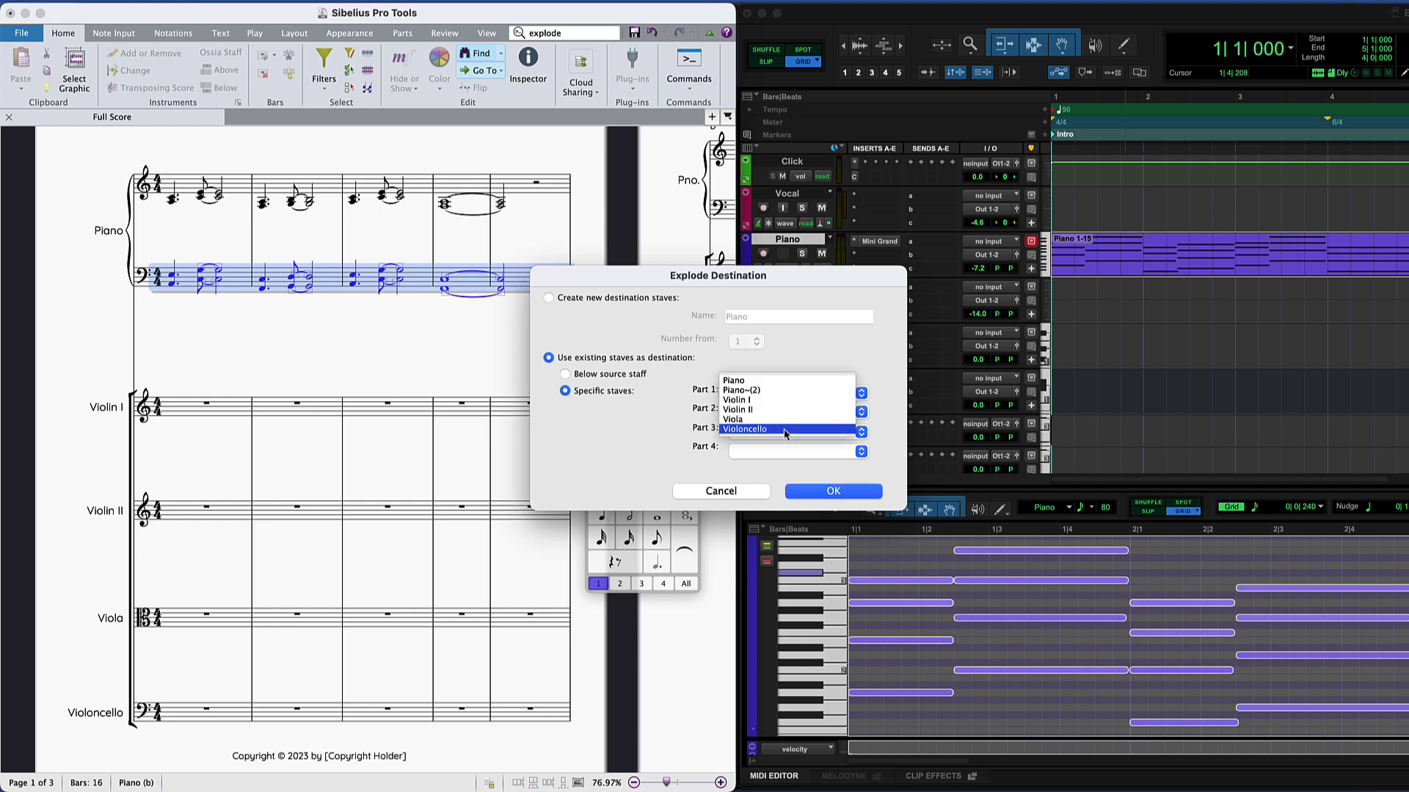
pyautogui.click(784, 430)
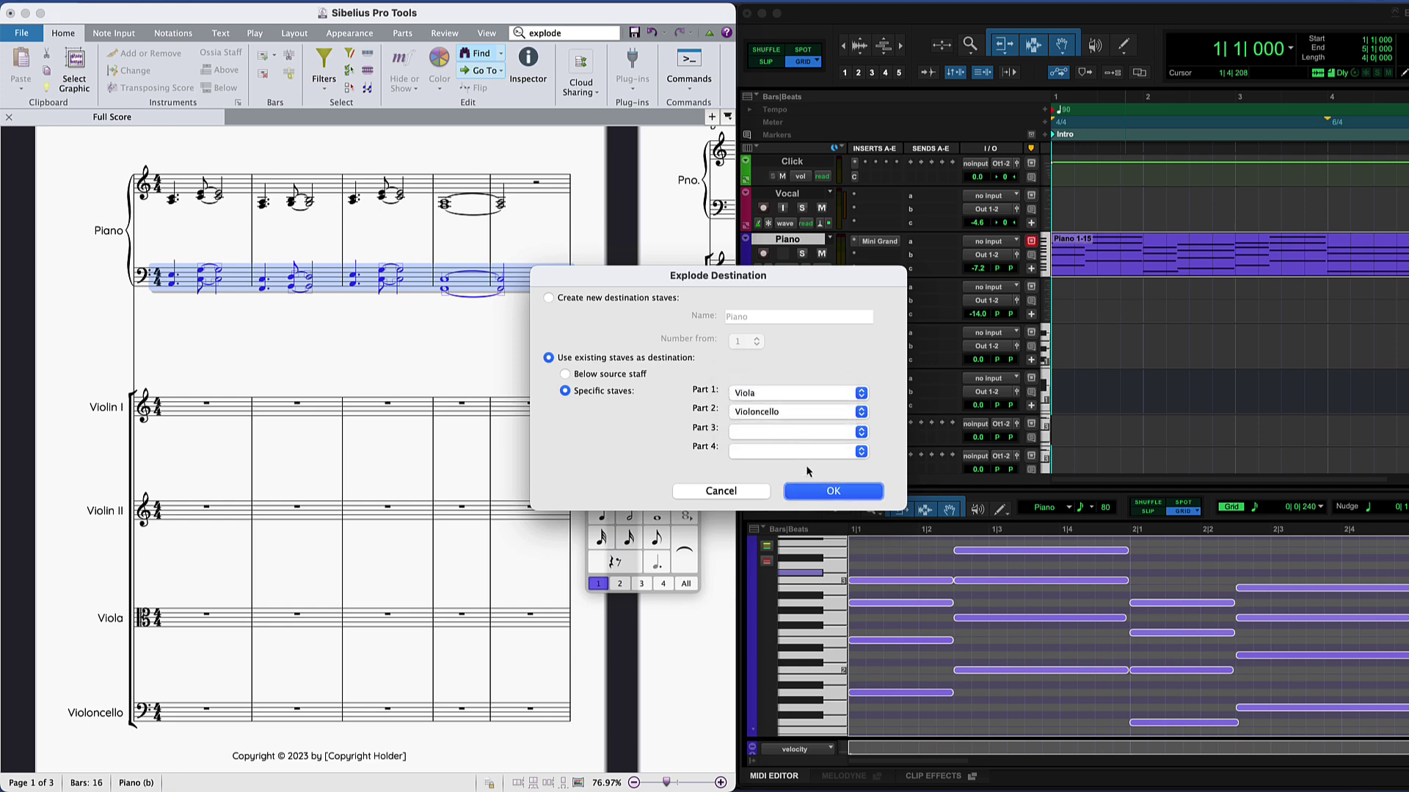
pyautogui.click(833, 491)
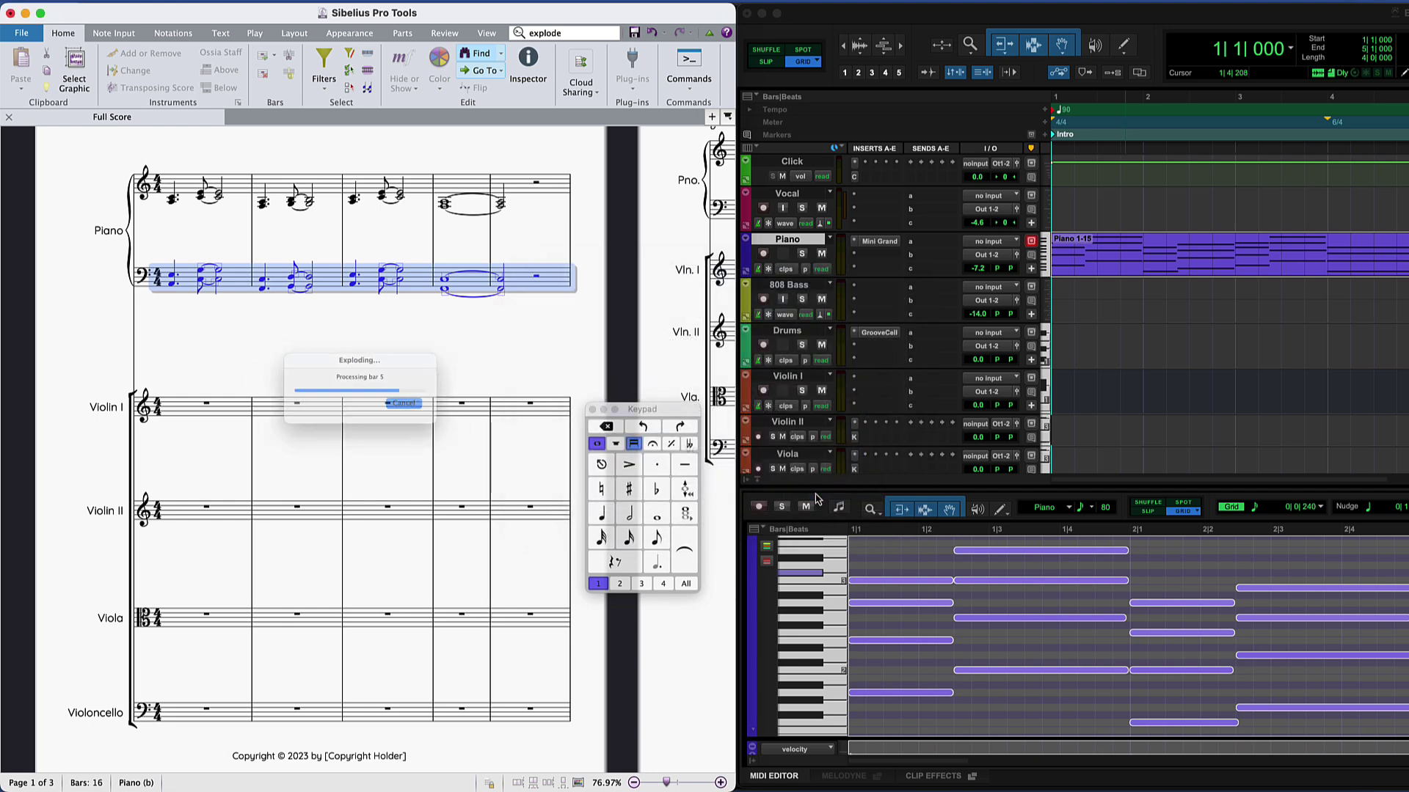
# Step: Explode piano treble bars 1–5 into two staves, sending Part 1 to Violin I
pyautogui.click(562, 194)
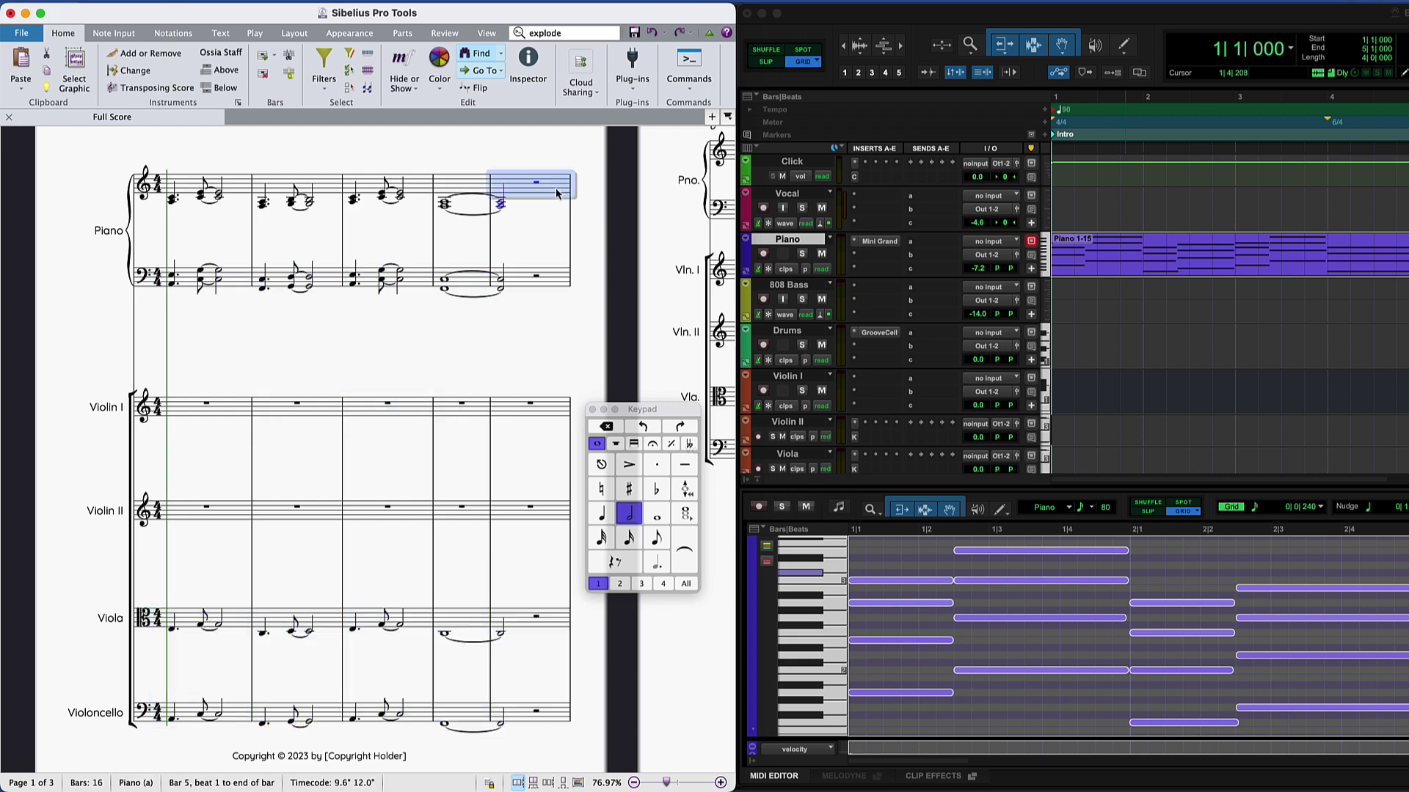
pyautogui.keyDown('shift'); pyautogui.click(244, 191); pyautogui.keyUp('shift')
pyautogui.click(541, 34)
pyautogui.click(559, 82)
pyautogui.click(805, 440)
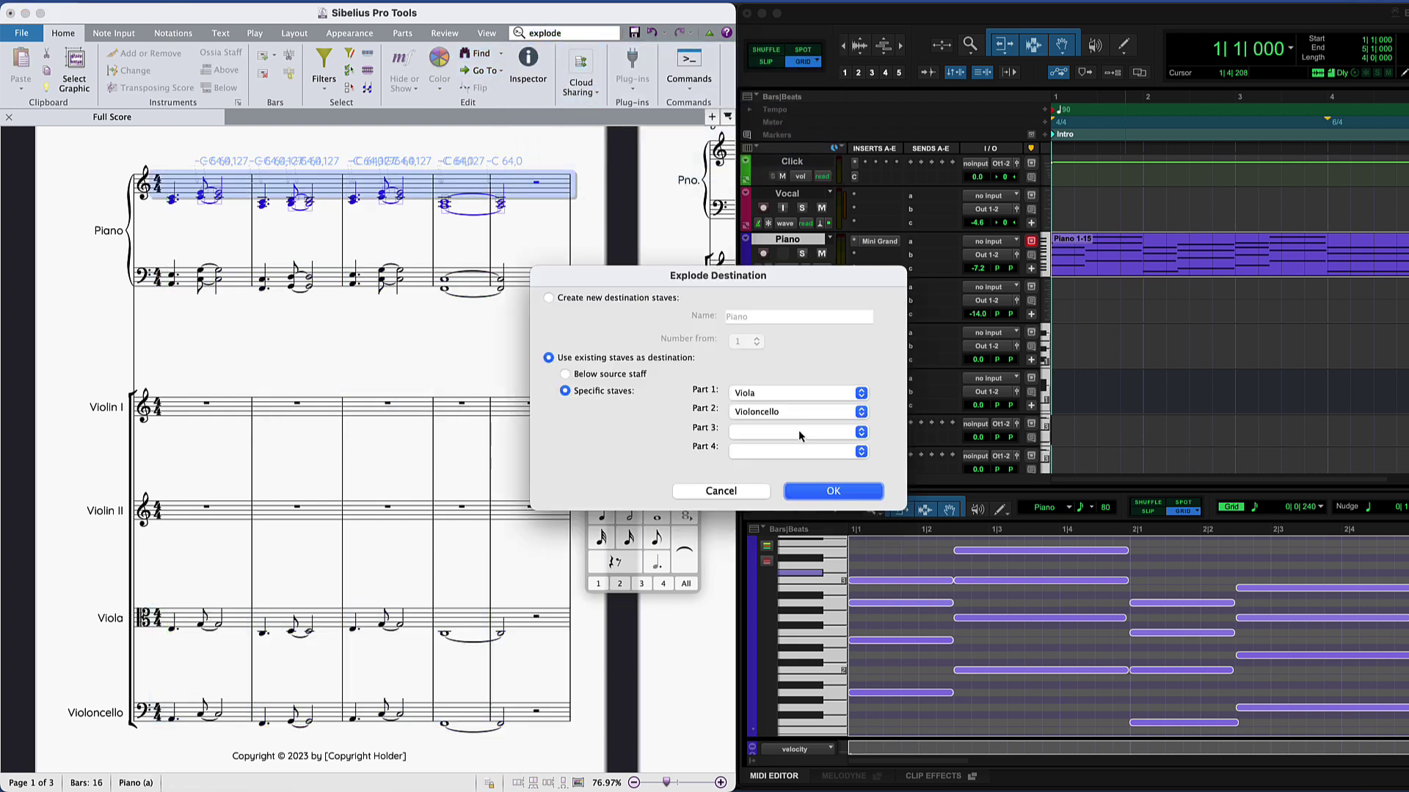
pyautogui.click(781, 392)
pyautogui.click(773, 374)
pyautogui.click(774, 412)
# Step: Send Part 2 to Violin II, explode, then raise Violin I and II bars 1–5 an octave
pyautogui.click(770, 391)
pyautogui.click(827, 491)
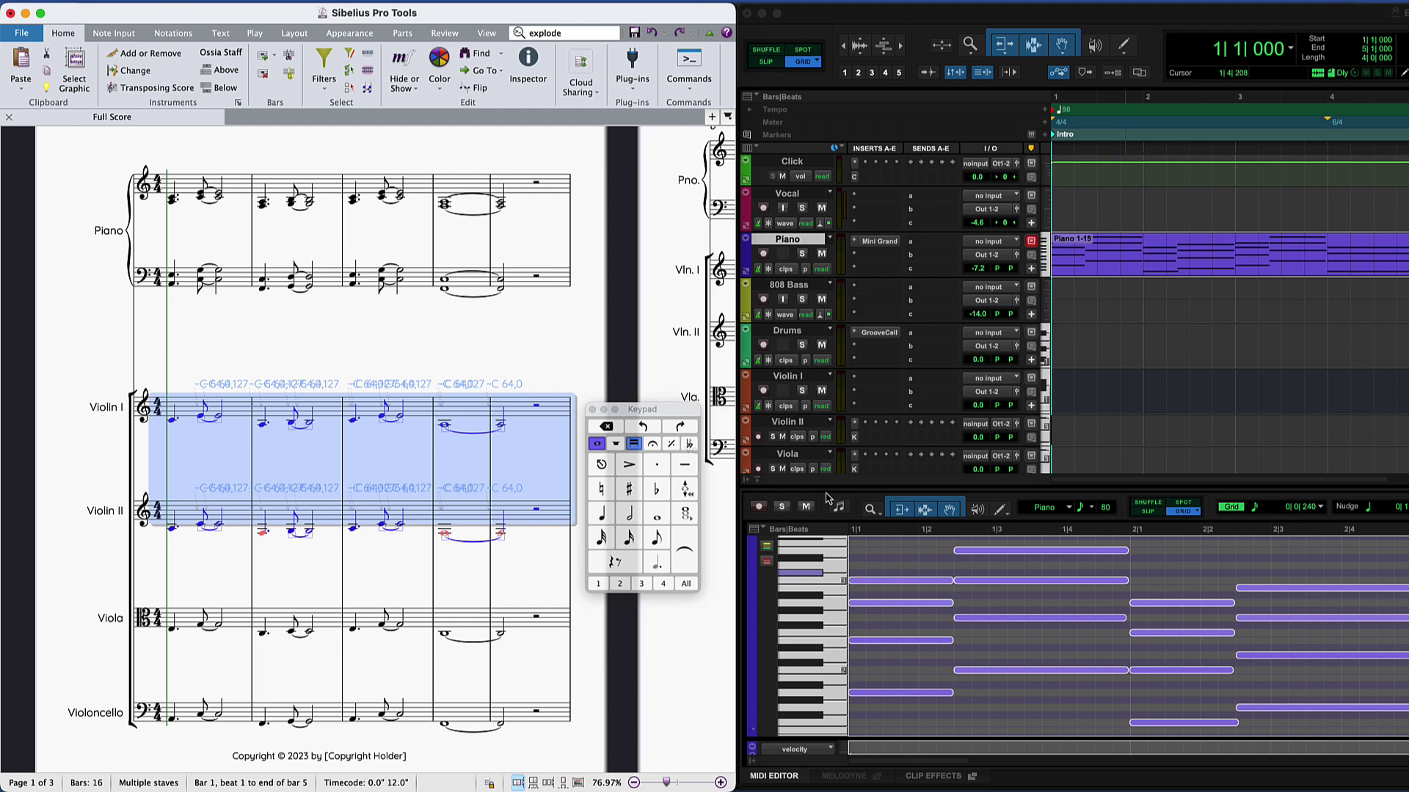
pyautogui.click(190, 441)
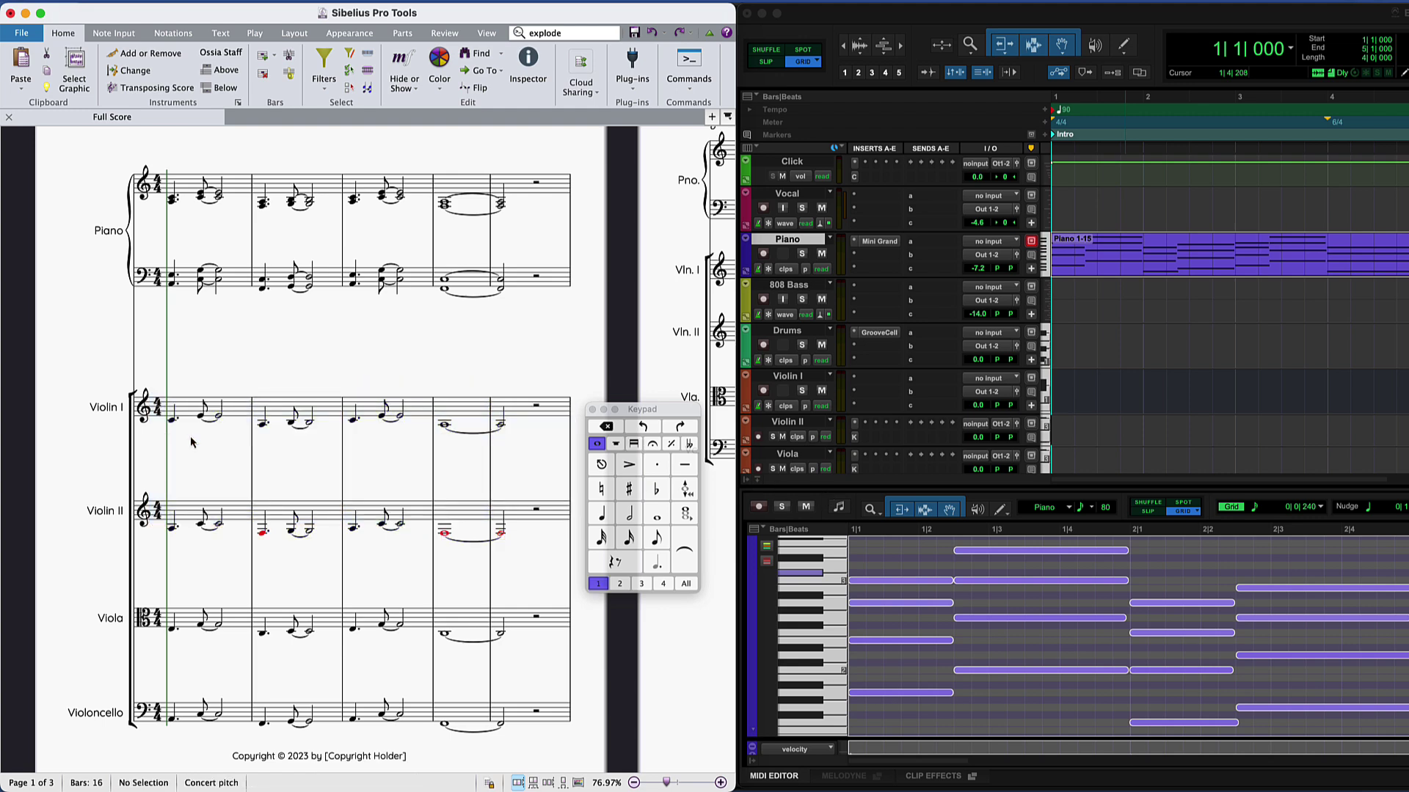
pyautogui.click(520, 413)
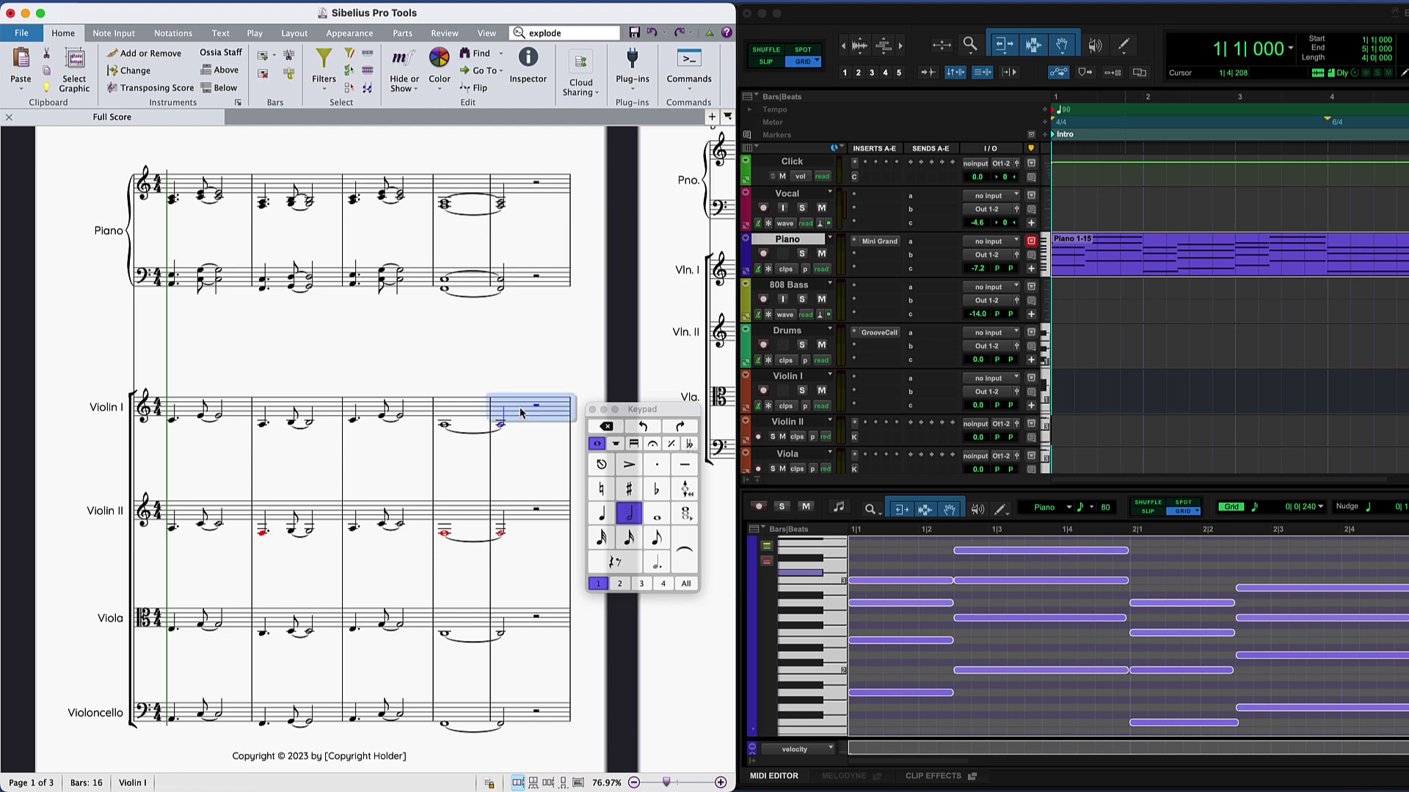
pyautogui.keyDown('shift'); pyautogui.click(240, 522); pyautogui.keyUp('shift')
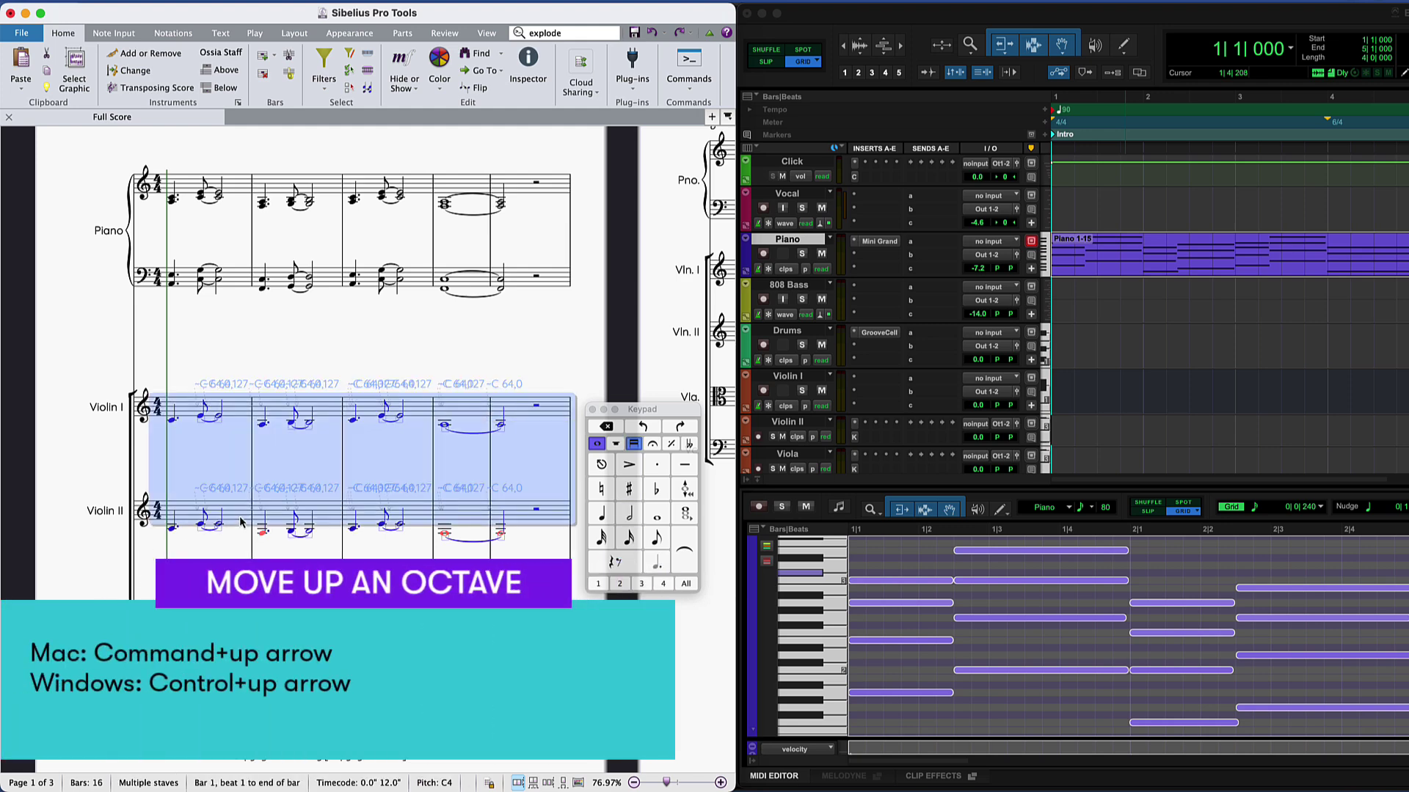
pyautogui.press('super+Up')
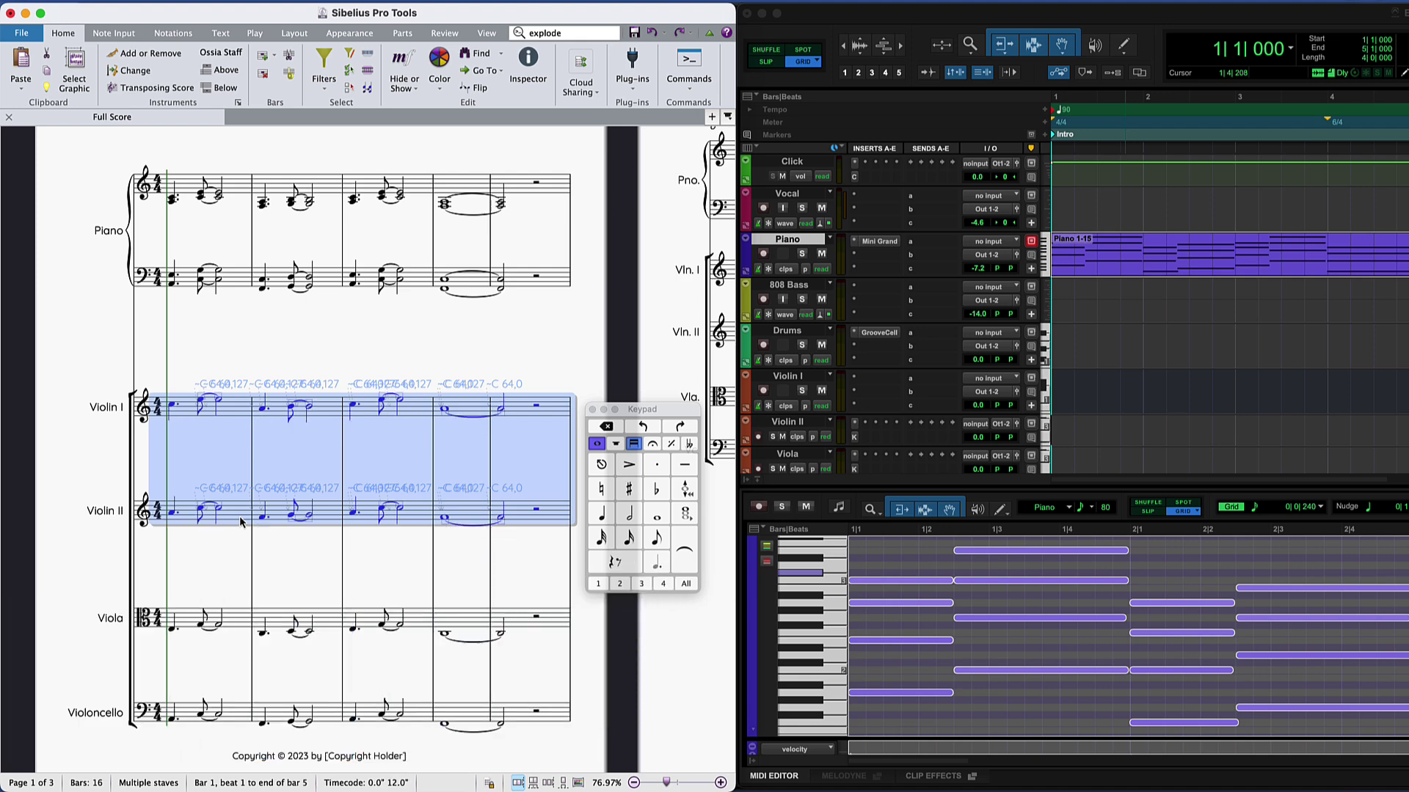
# Step: Shorten Violin I bar 1's held note to a quarter and add slurred D5–C5 eighths
pyautogui.click(233, 560)
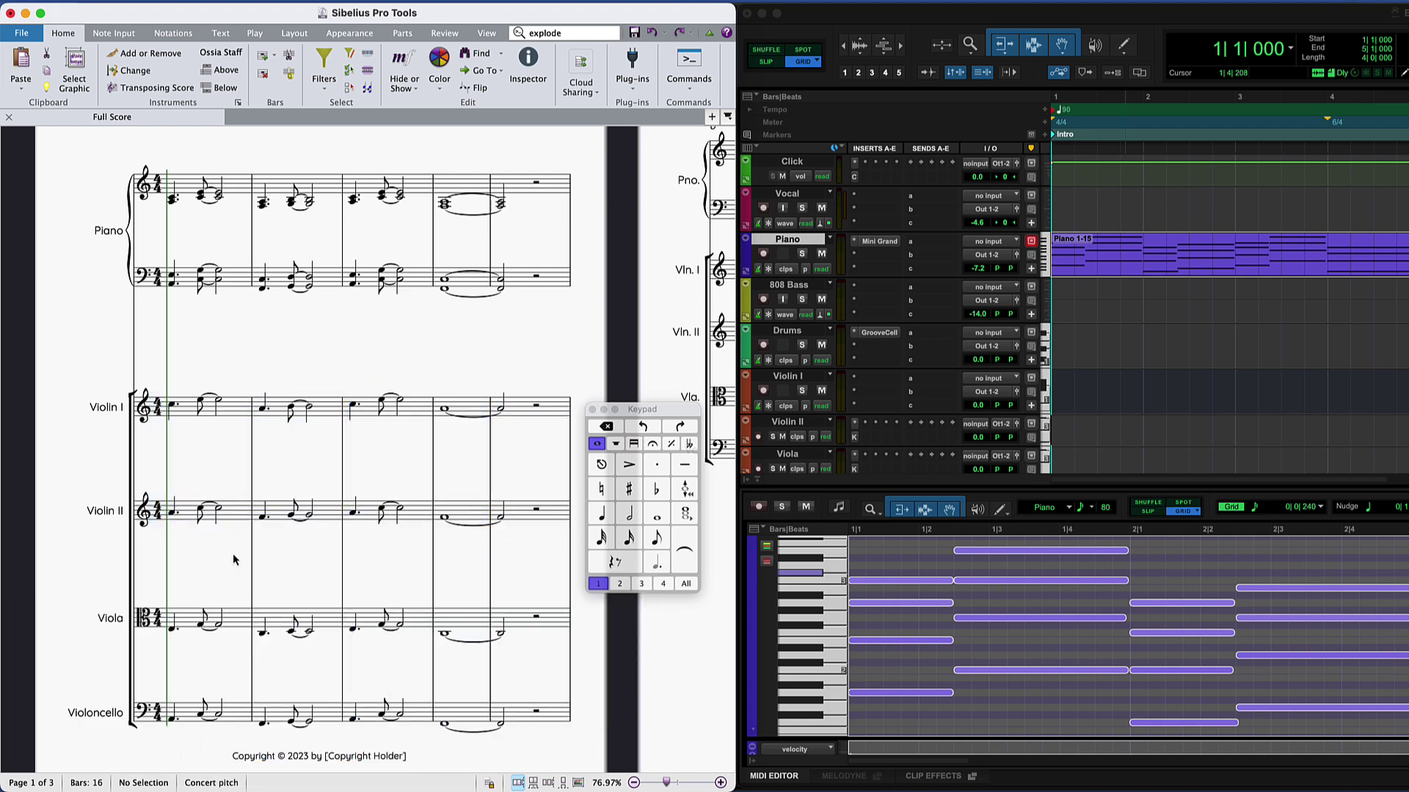
pyautogui.press('4')
pyautogui.click(220, 403)
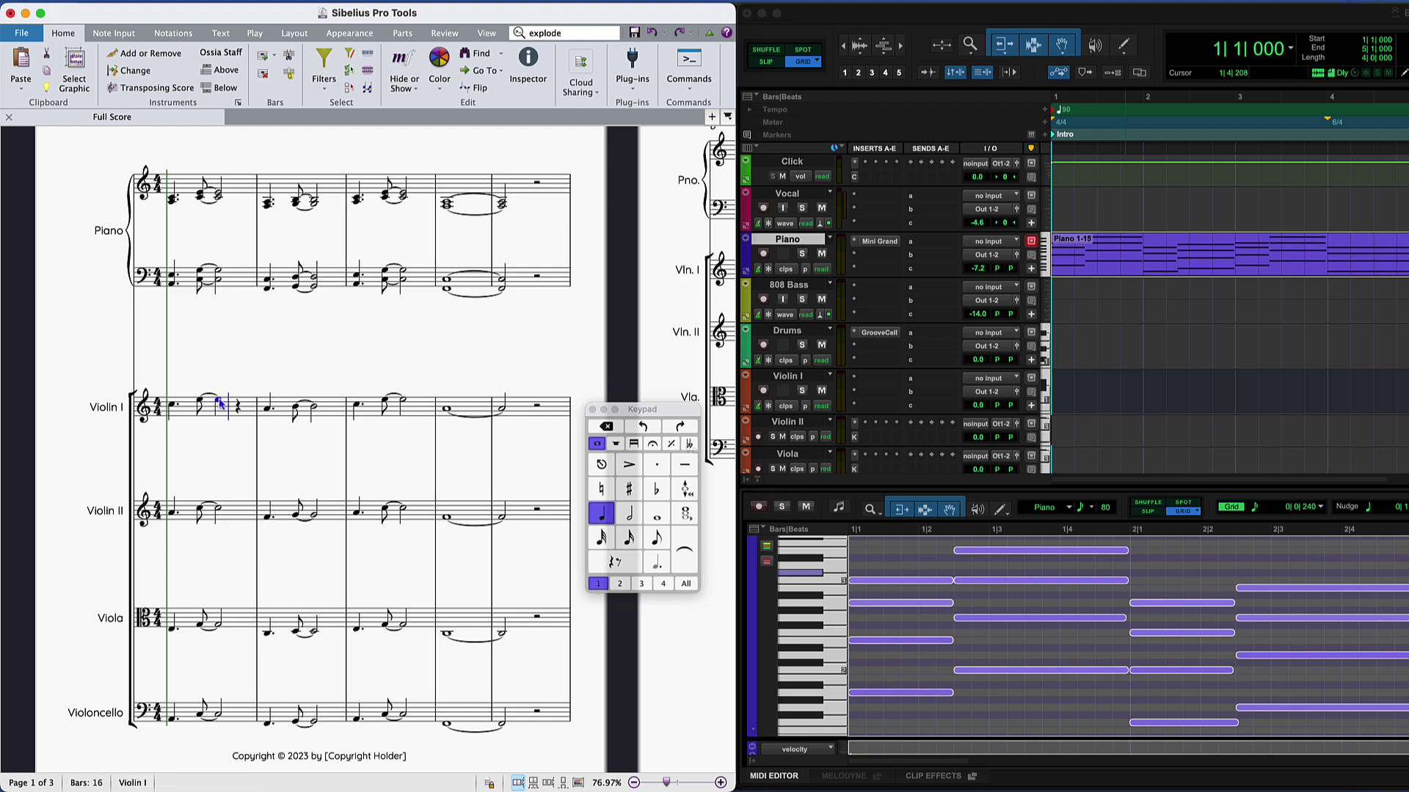
pyautogui.press('3')
pyautogui.click(235, 405)
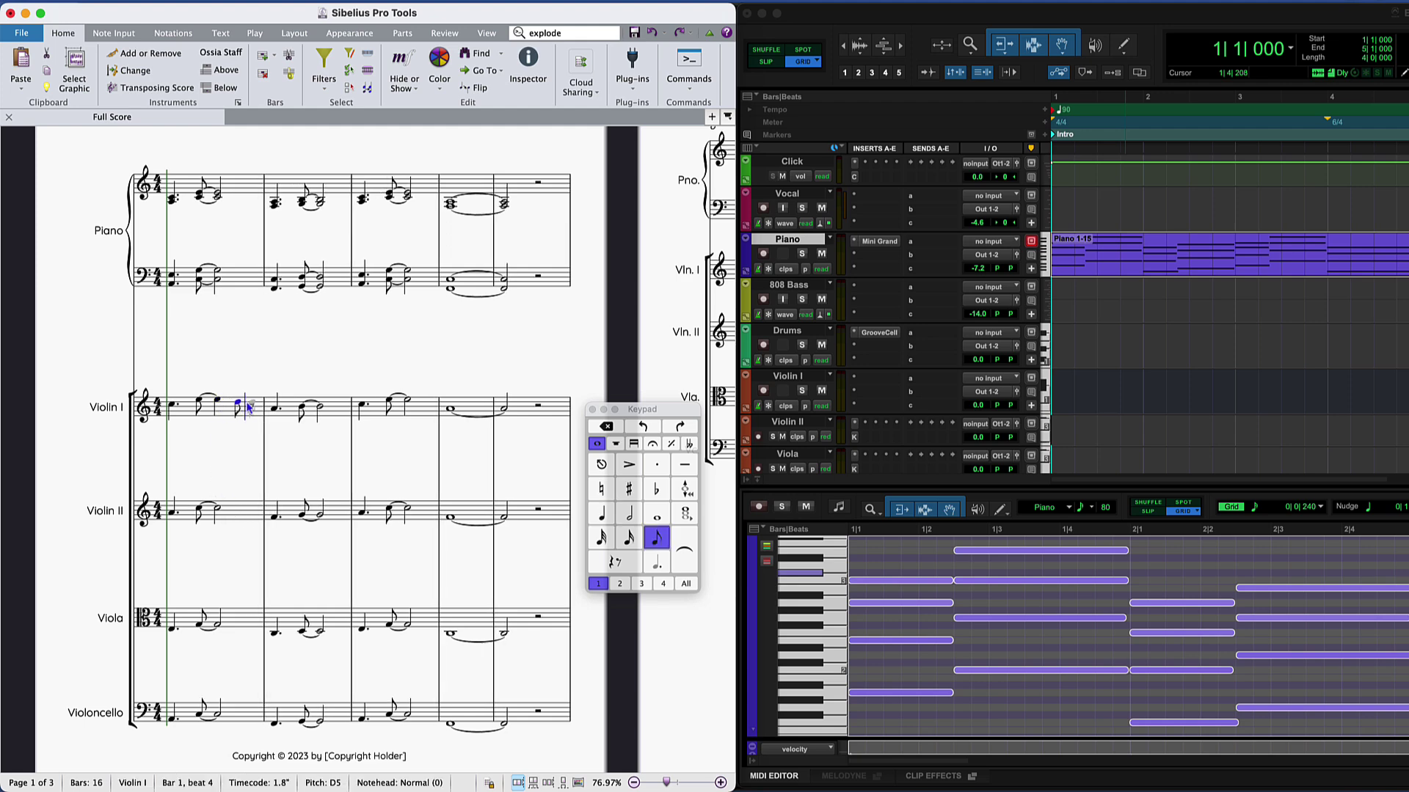
pyautogui.click(249, 408)
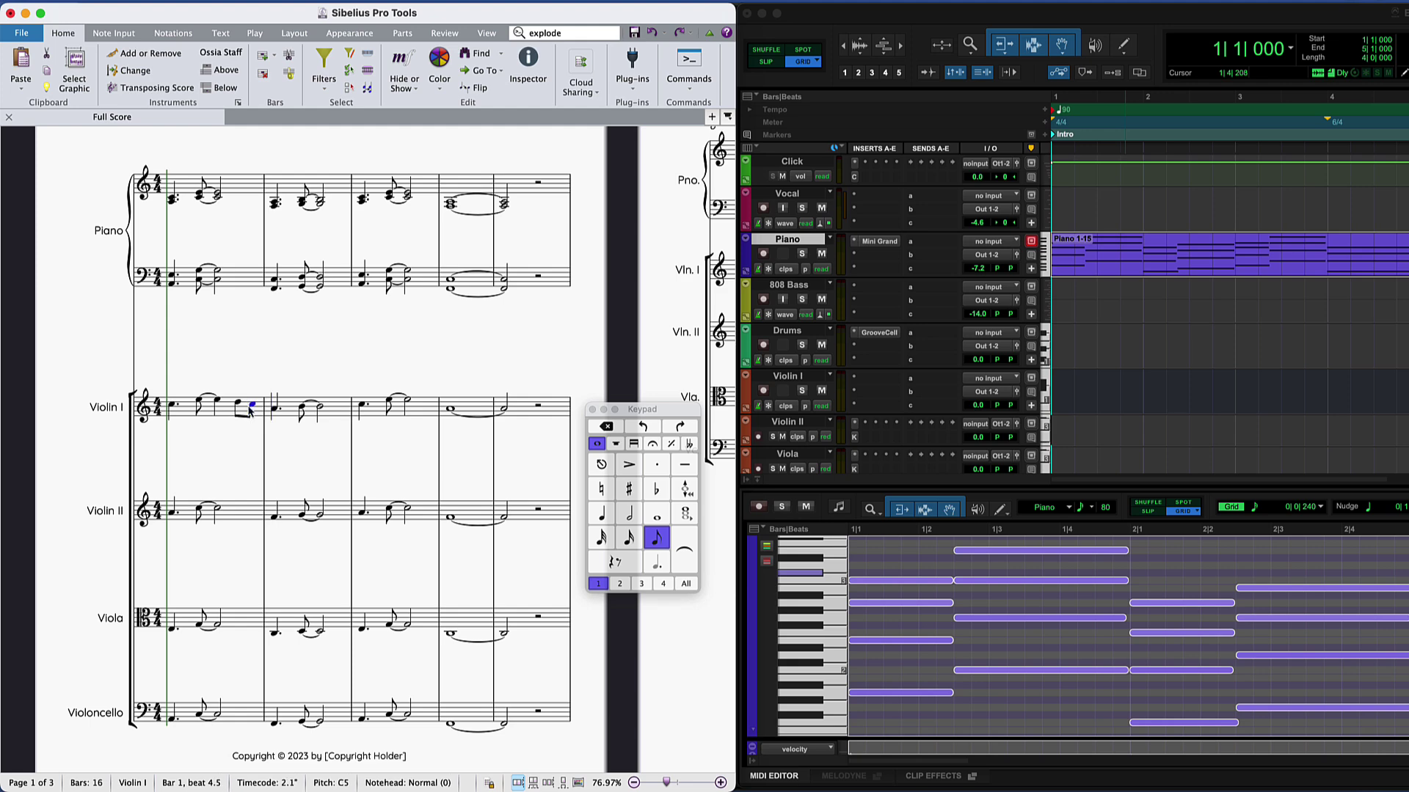
pyautogui.keyDown('shift'); pyautogui.click(238, 405); pyautogui.keyUp('shift')
pyautogui.press('s')
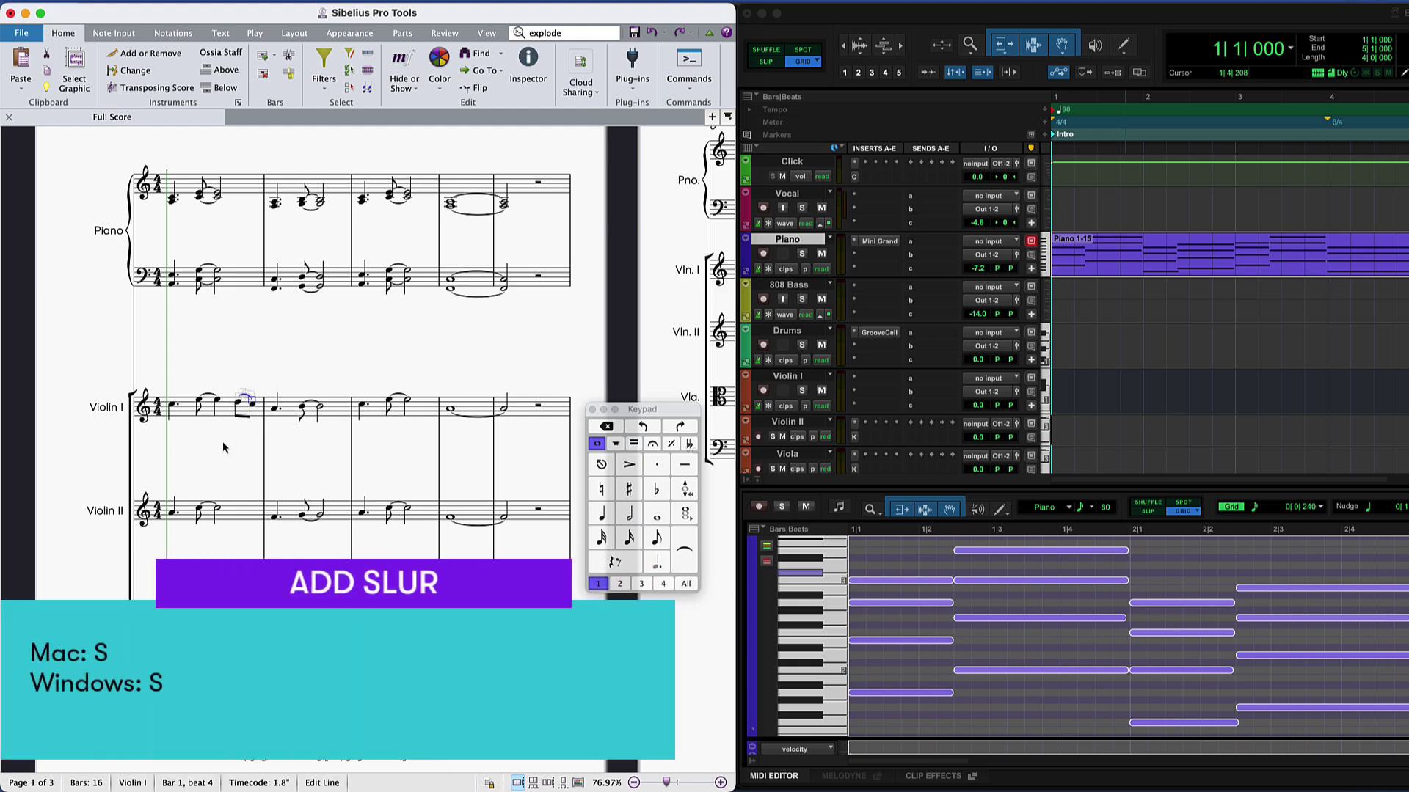
pyautogui.press('Escape')
# Step: Copy Violin I bar 1's figure into bar 3
pyautogui.click(219, 416)
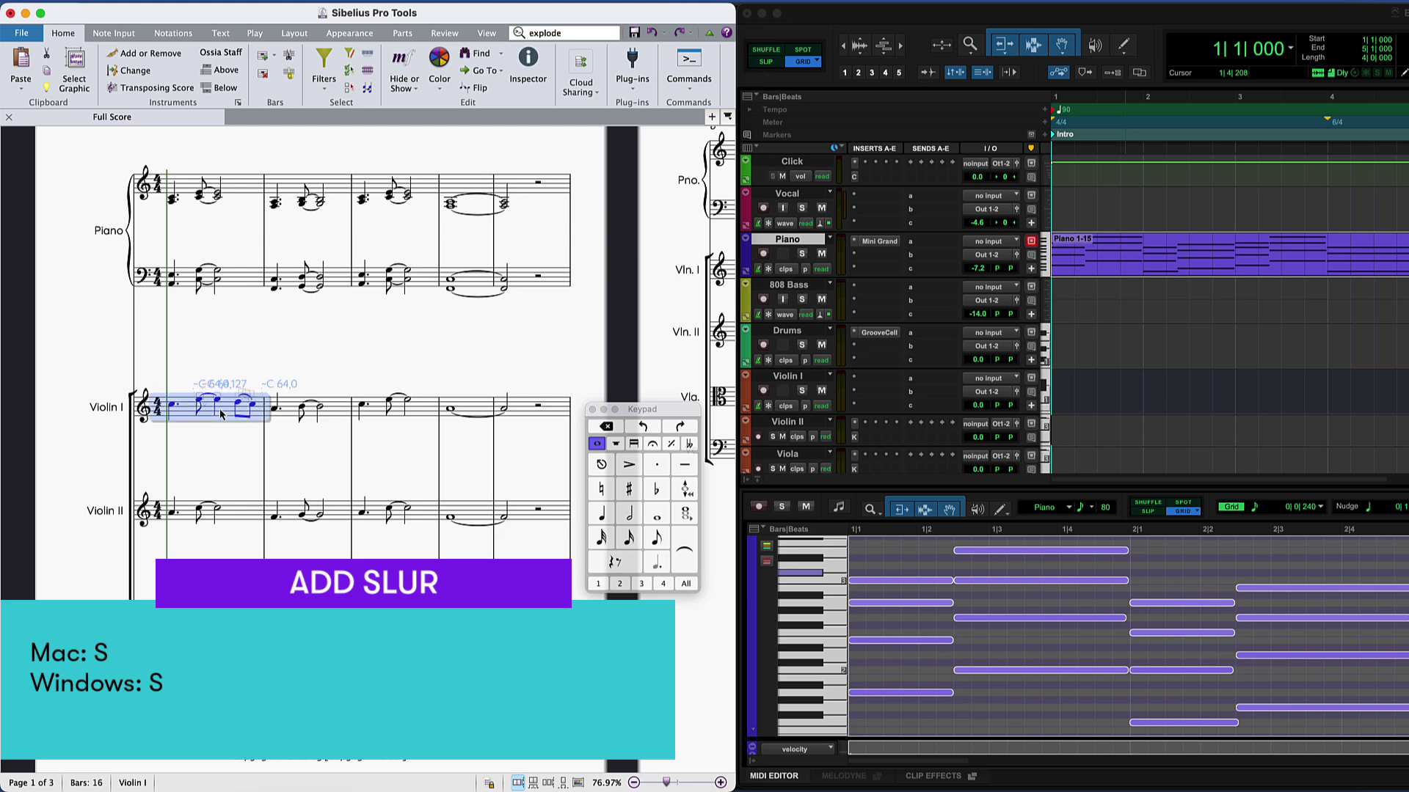
pyautogui.click(421, 416)
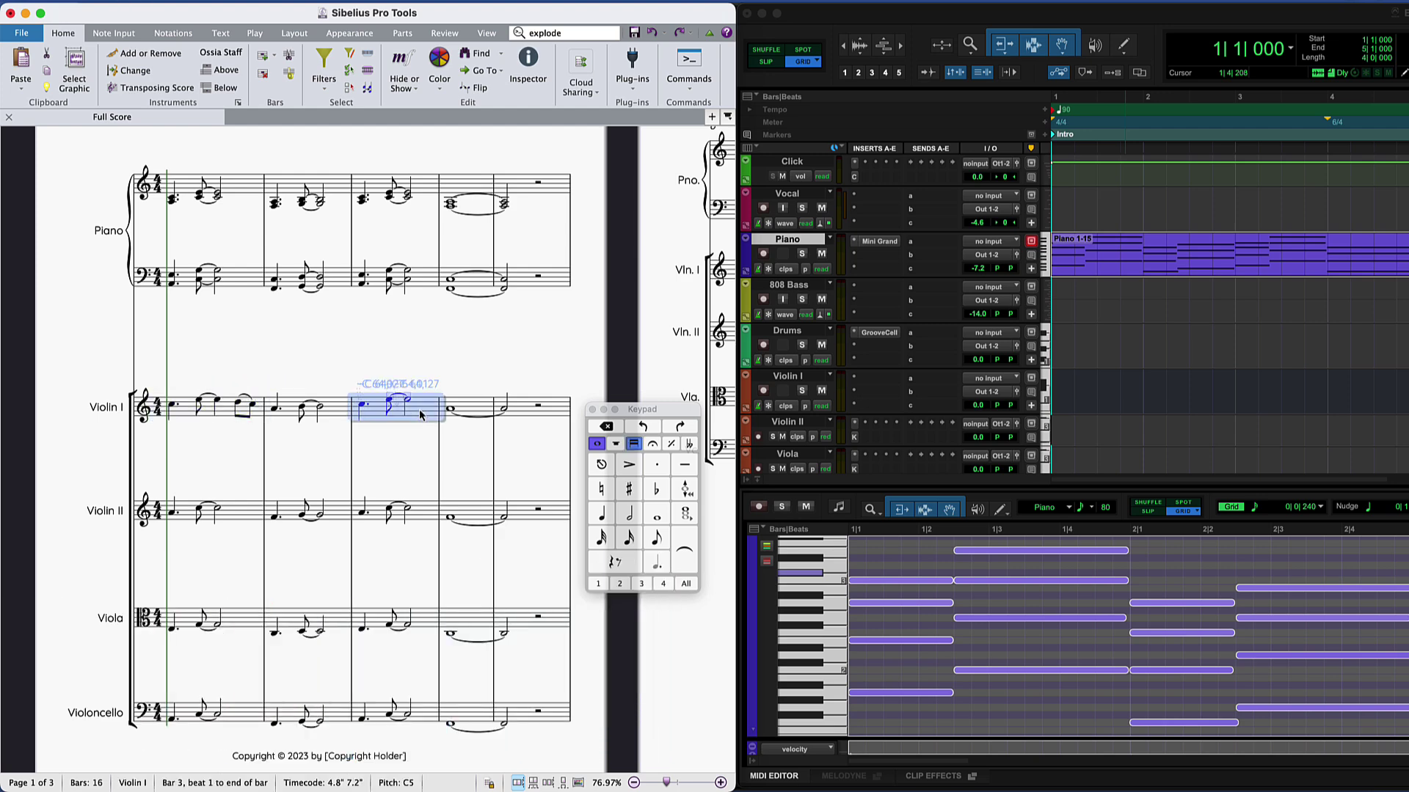
pyautogui.press('s')
pyautogui.press('Escape')
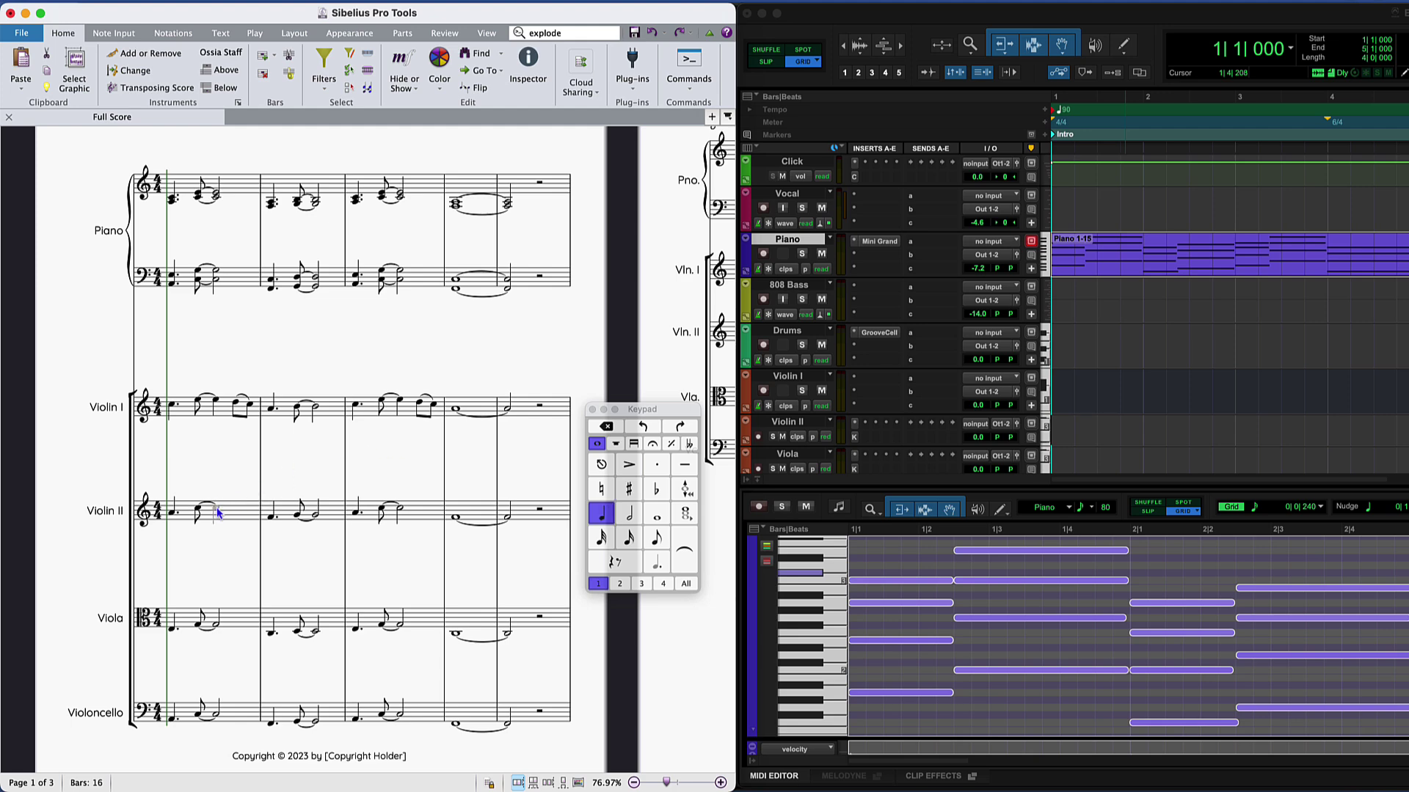
# Step: Shorten Violin II bar 1's held note to a quarter and add B4–A4 eighths
pyautogui.click(225, 514)
pyautogui.press('4')
pyautogui.press('3')
pyautogui.click(237, 511)
pyautogui.click(247, 516)
# Step: Copy Violin II bar 1 into bar 3 and play the score
pyautogui.click(236, 512)
pyautogui.press('Escape')
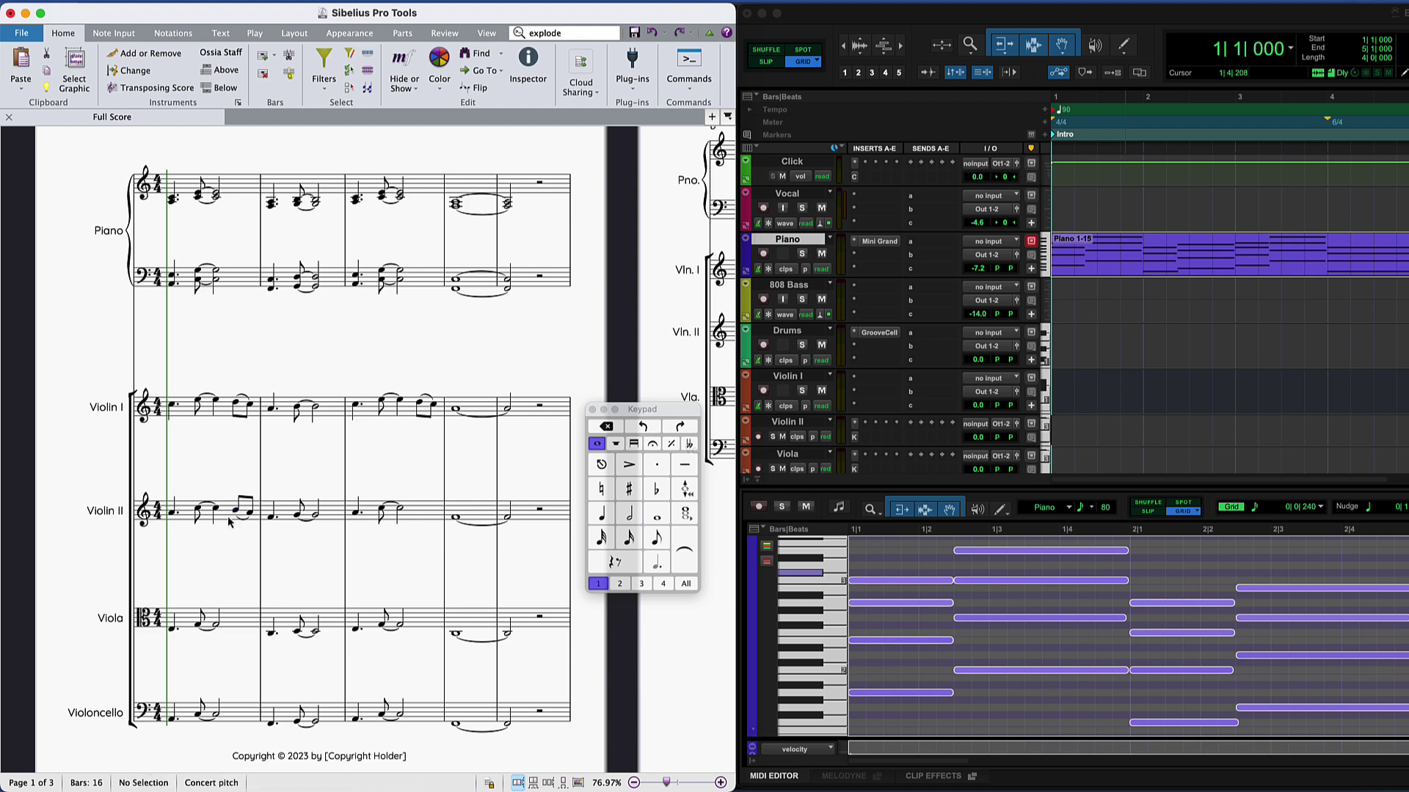
pyautogui.keyDown('alt'); pyautogui.click(424, 517); pyautogui.keyUp('alt')
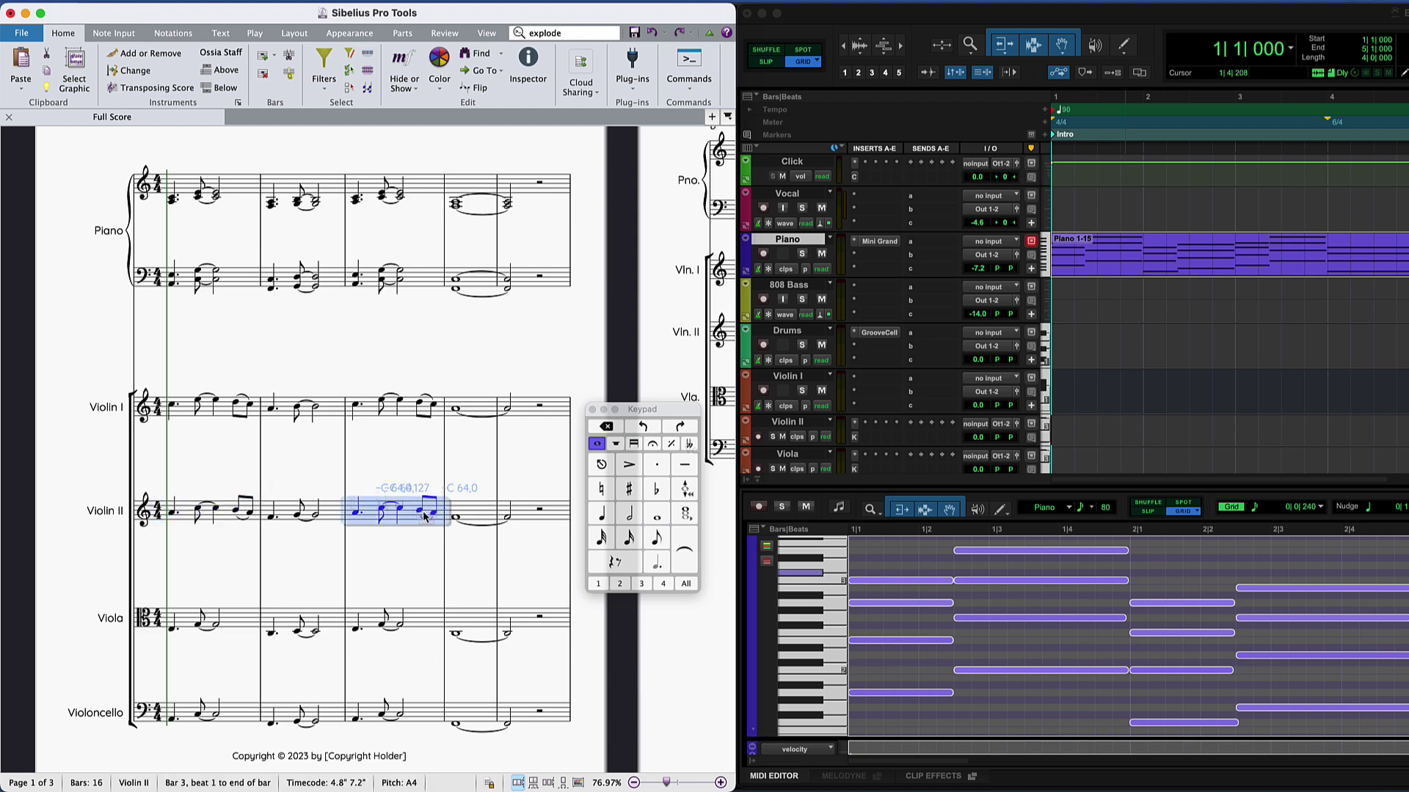
pyautogui.press('space')
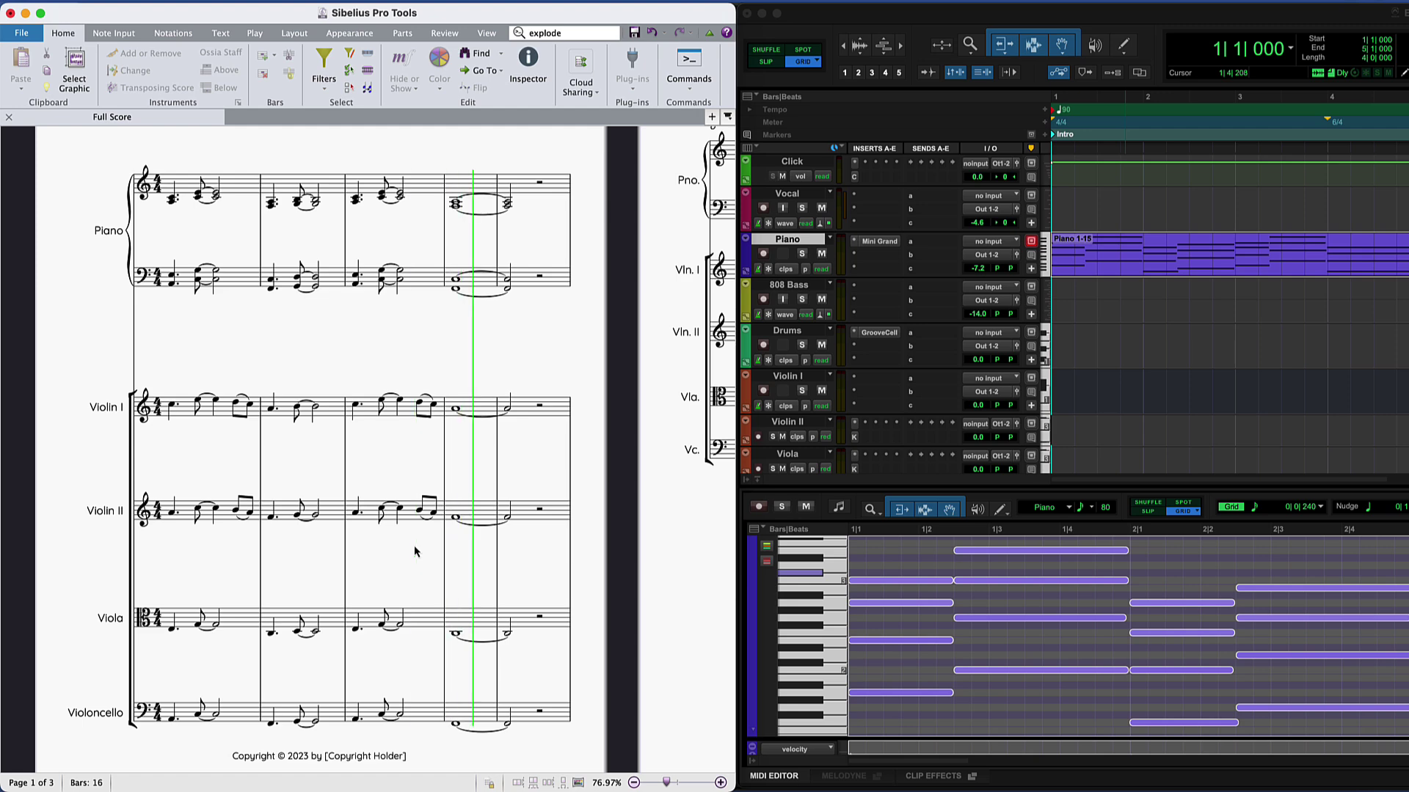
# Step: Stop playback, add a Drum Set (Rock) staff to the score, and return to Pro Tools
pyautogui.press('space')
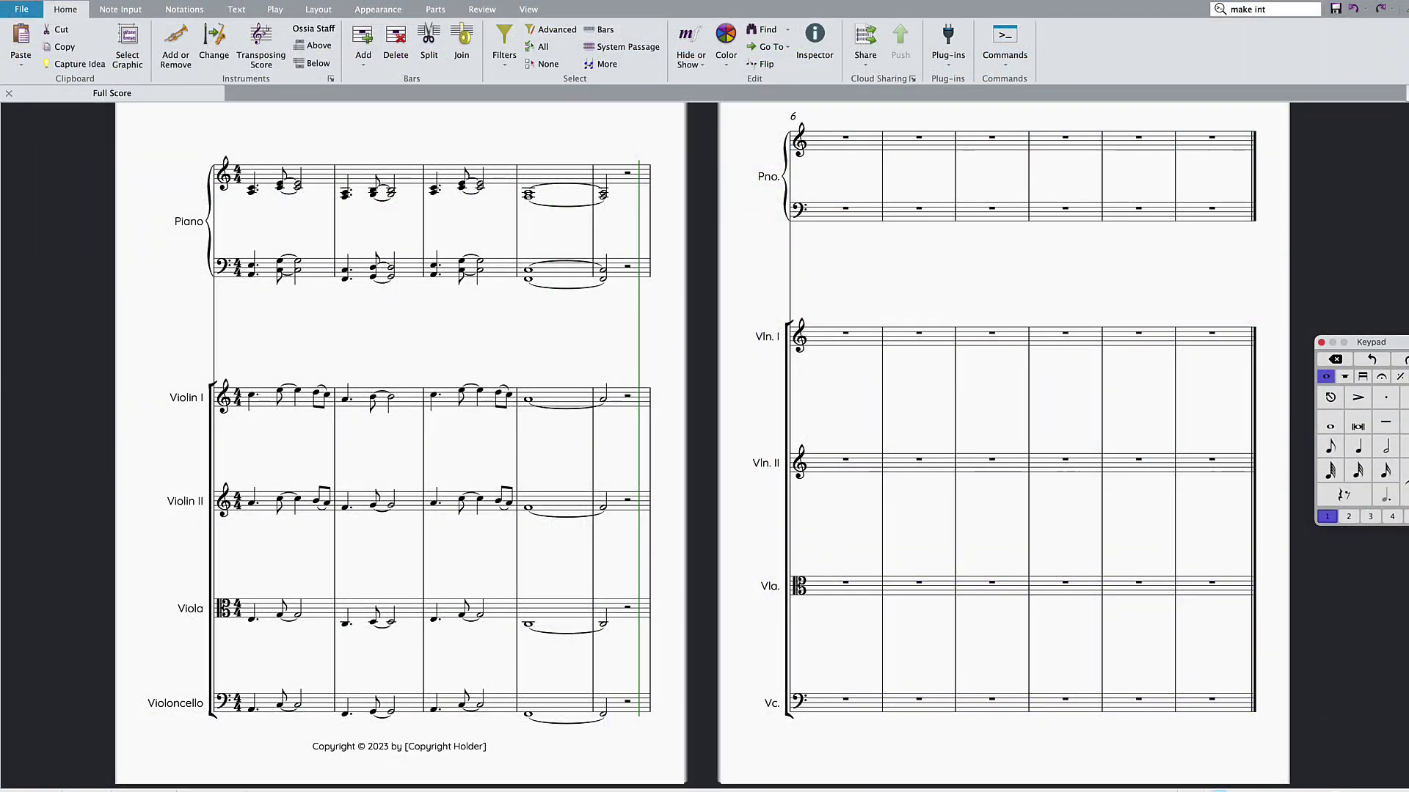
pyautogui.press('space')
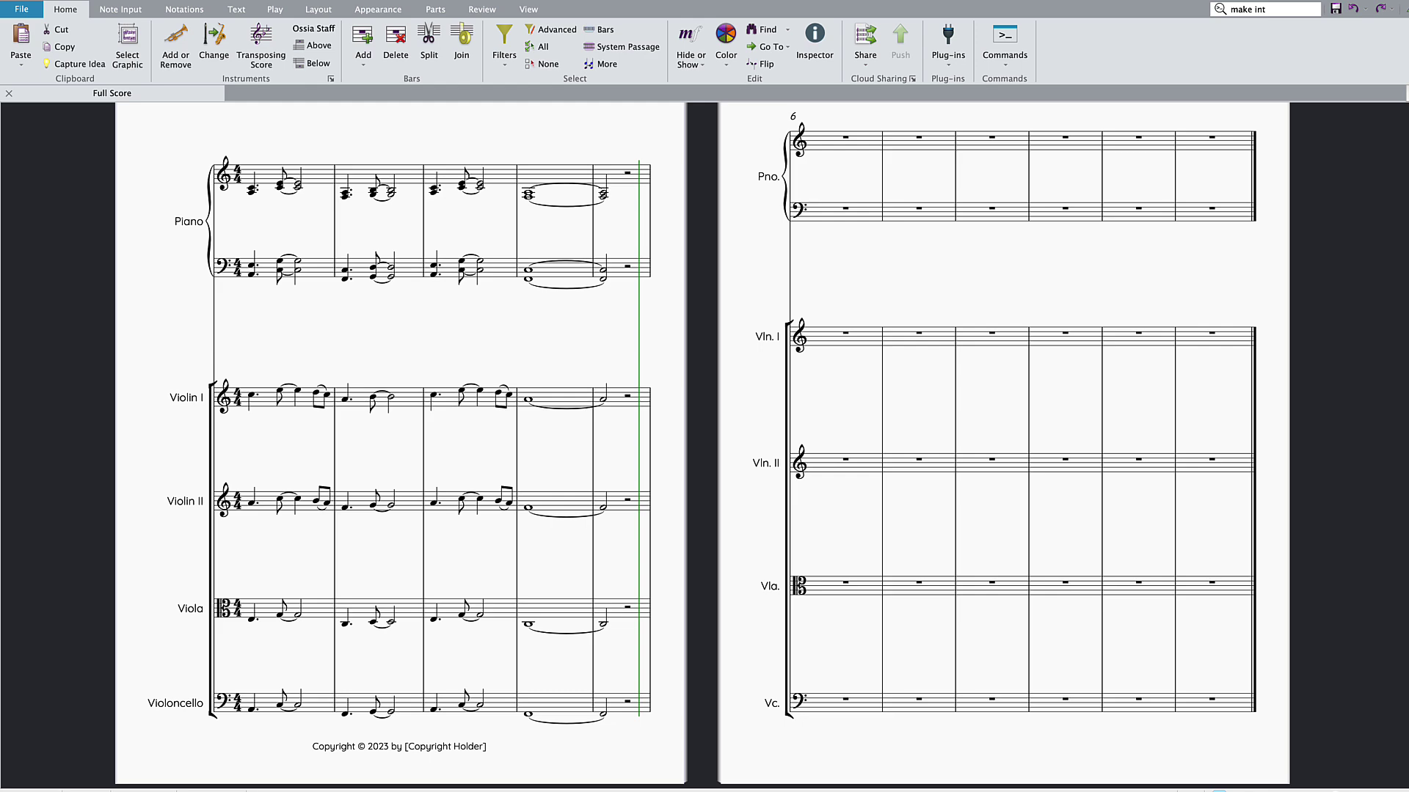
pyautogui.click(176, 52)
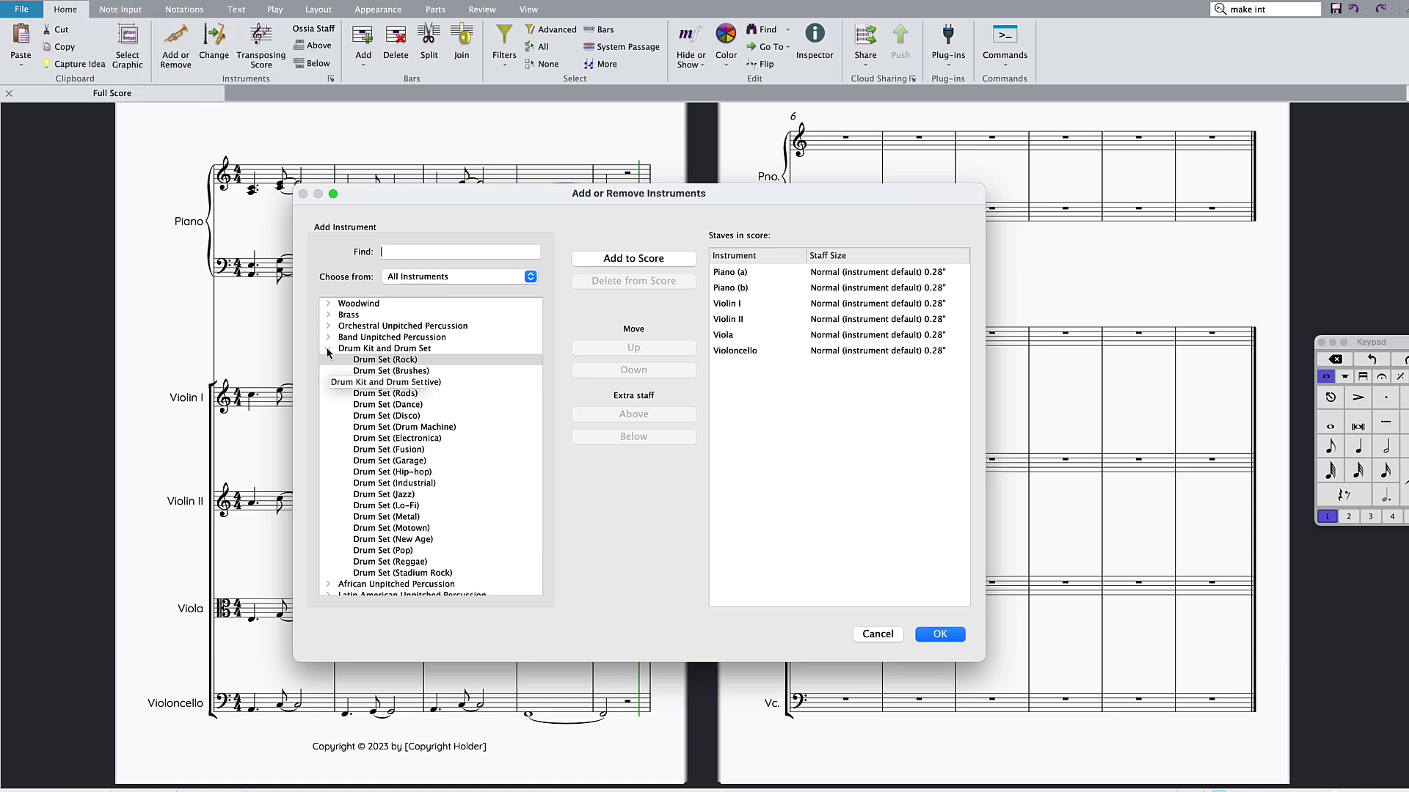
pyautogui.click(377, 361)
pyautogui.click(666, 261)
pyautogui.click(726, 276)
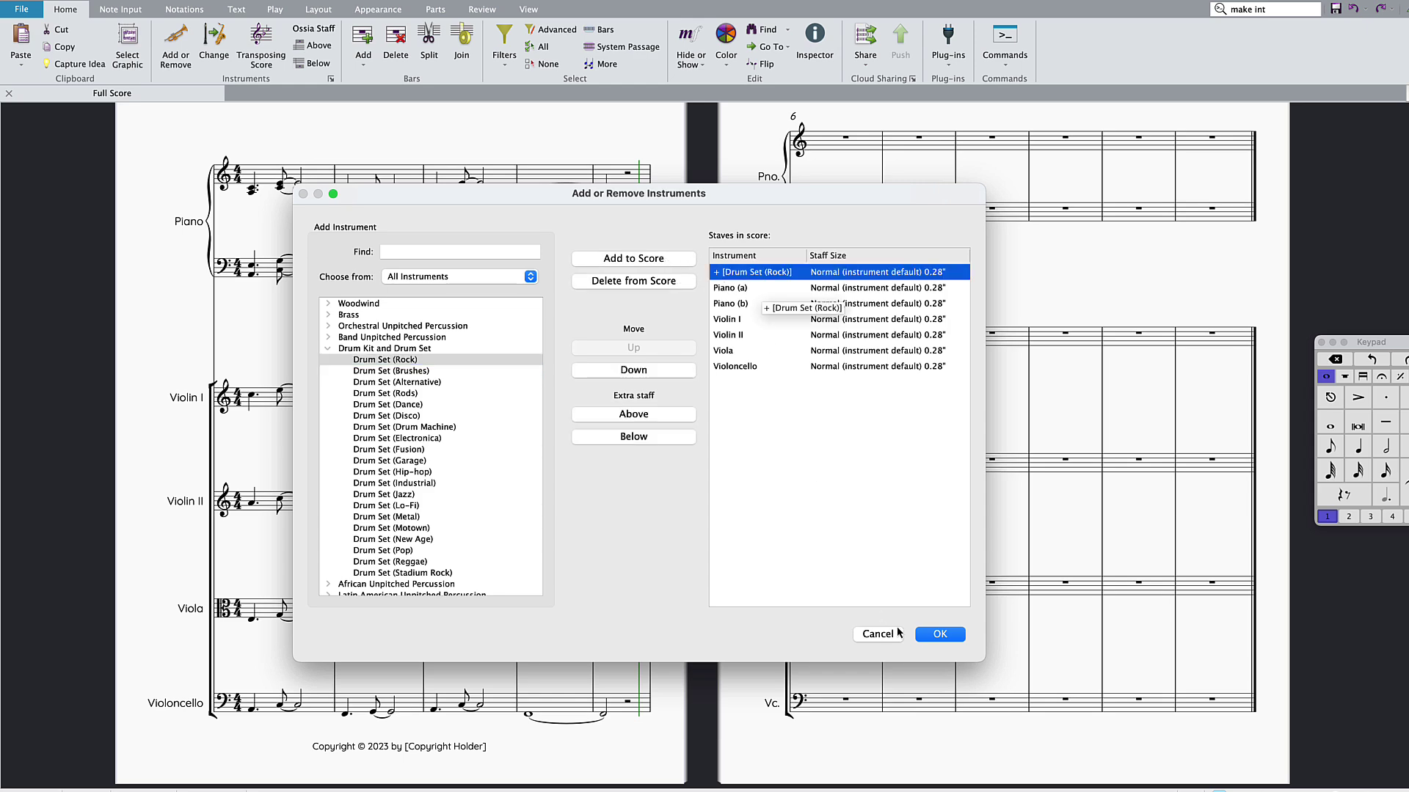
pyautogui.click(930, 637)
pyautogui.hotkey('ctrl', 'Left')
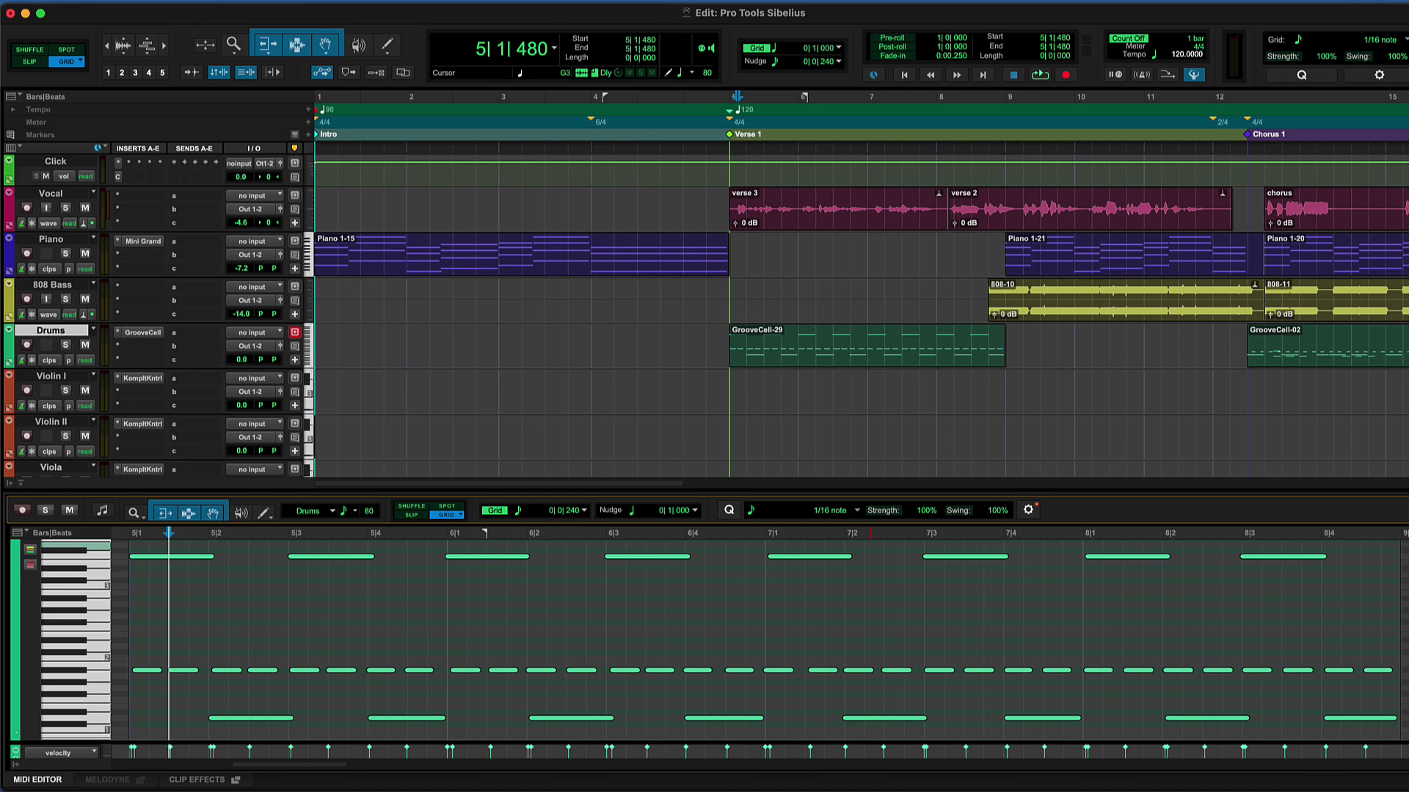
# Step: Quantize the GrooveCell-29 drum clip's notes to a 1/16-note grid in the MIDI Editor
pyautogui.click(859, 361)
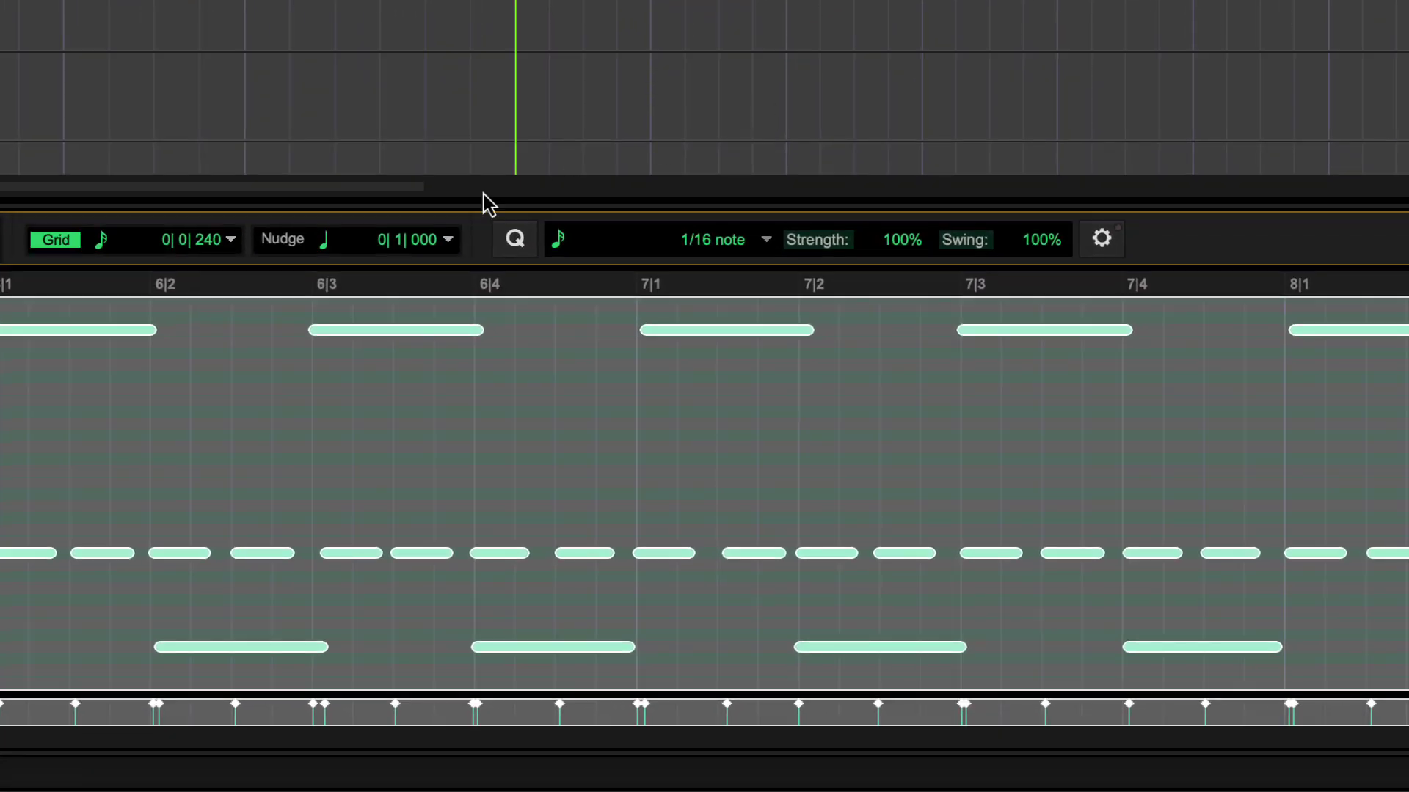
pyautogui.click(711, 247)
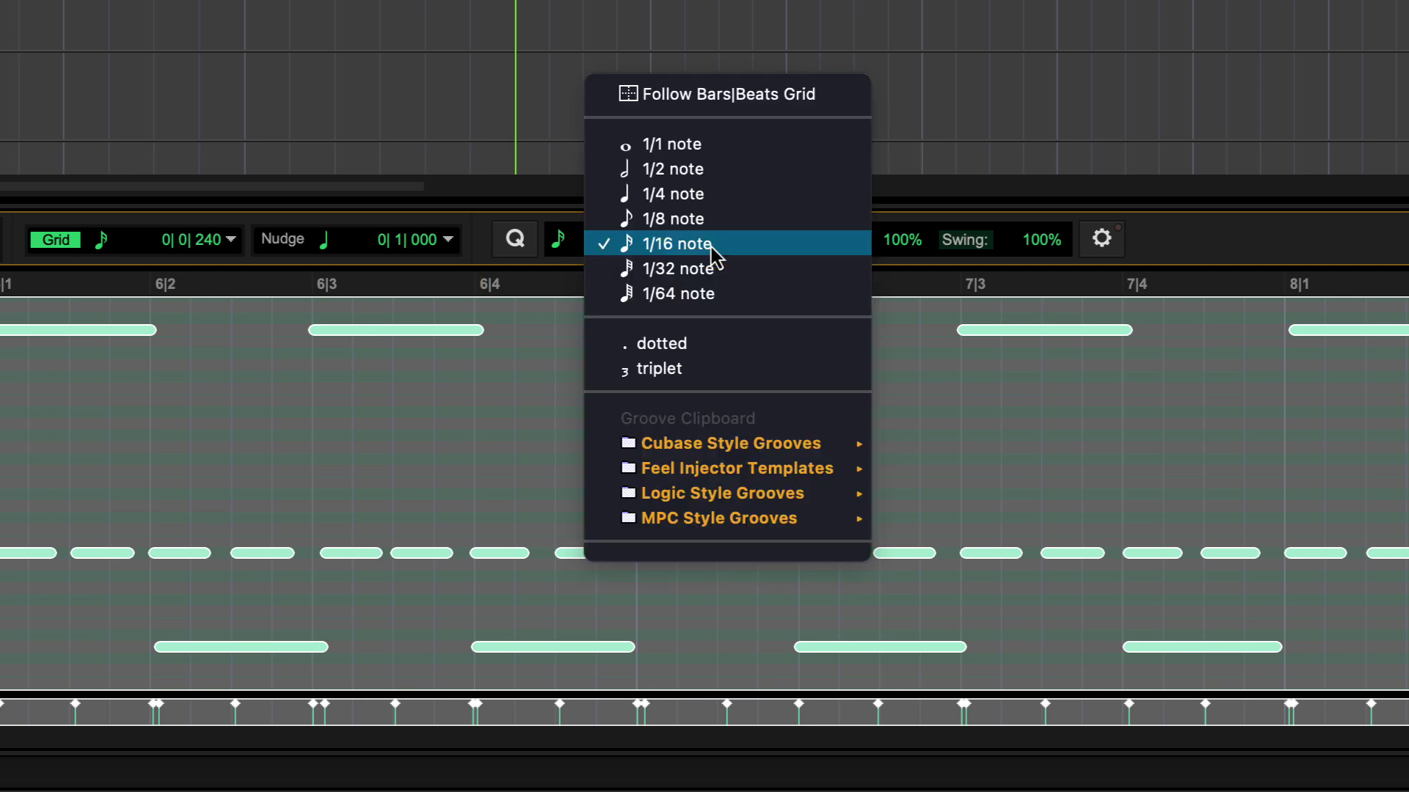
pyautogui.click(1044, 265)
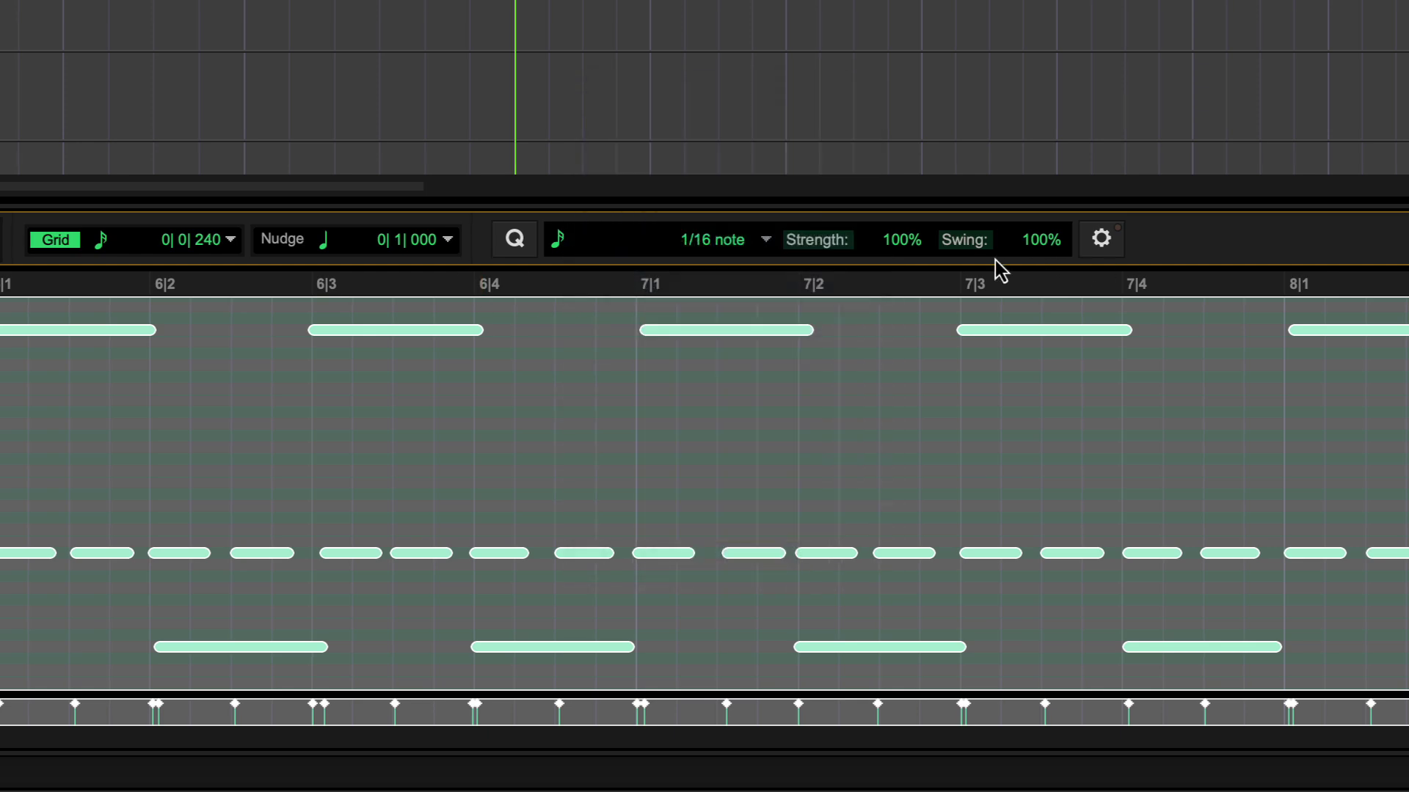
pyautogui.click(514, 241)
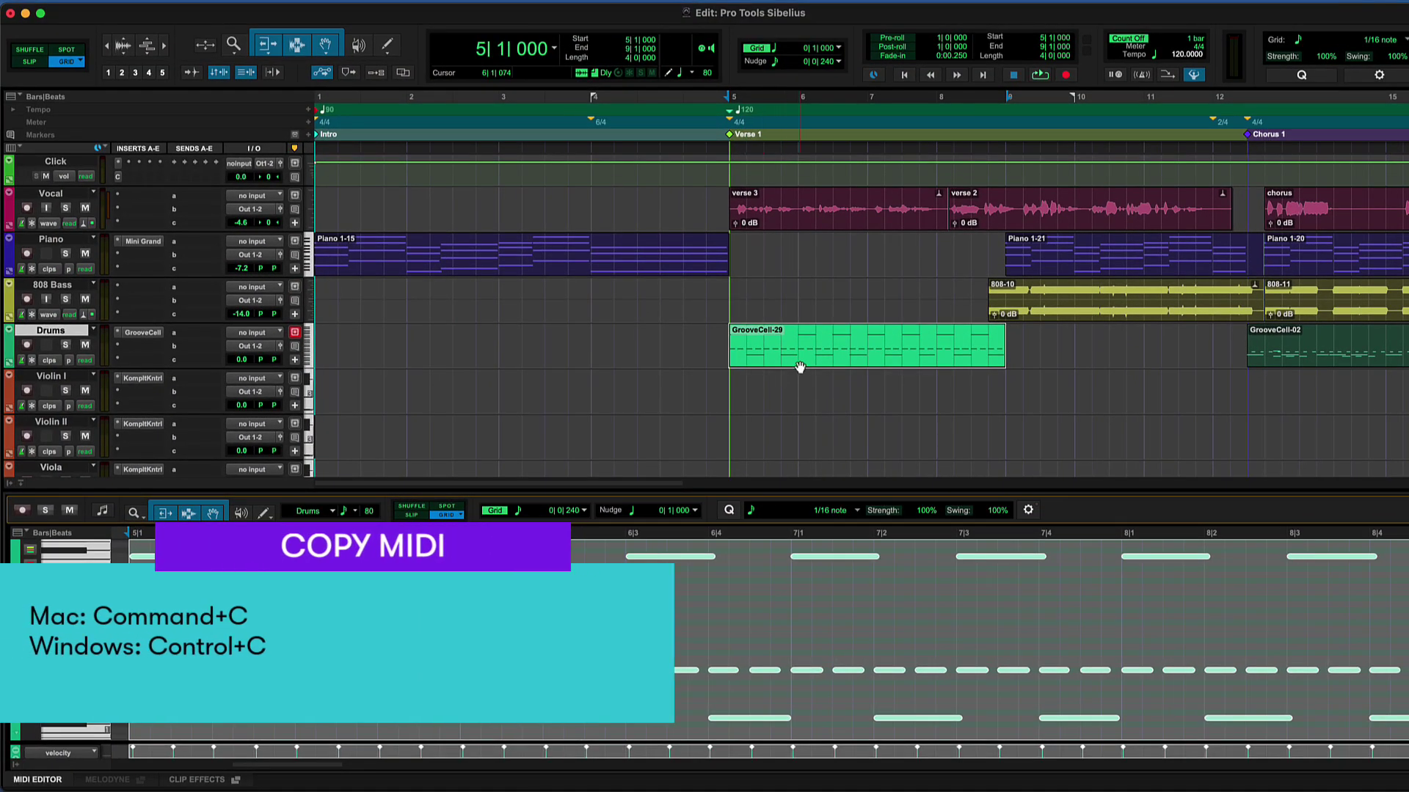
# Step: Paste the GrooveCell-29 groove onto the Drum Set staff from bar 5 and flip its stems
pyautogui.click(796, 351)
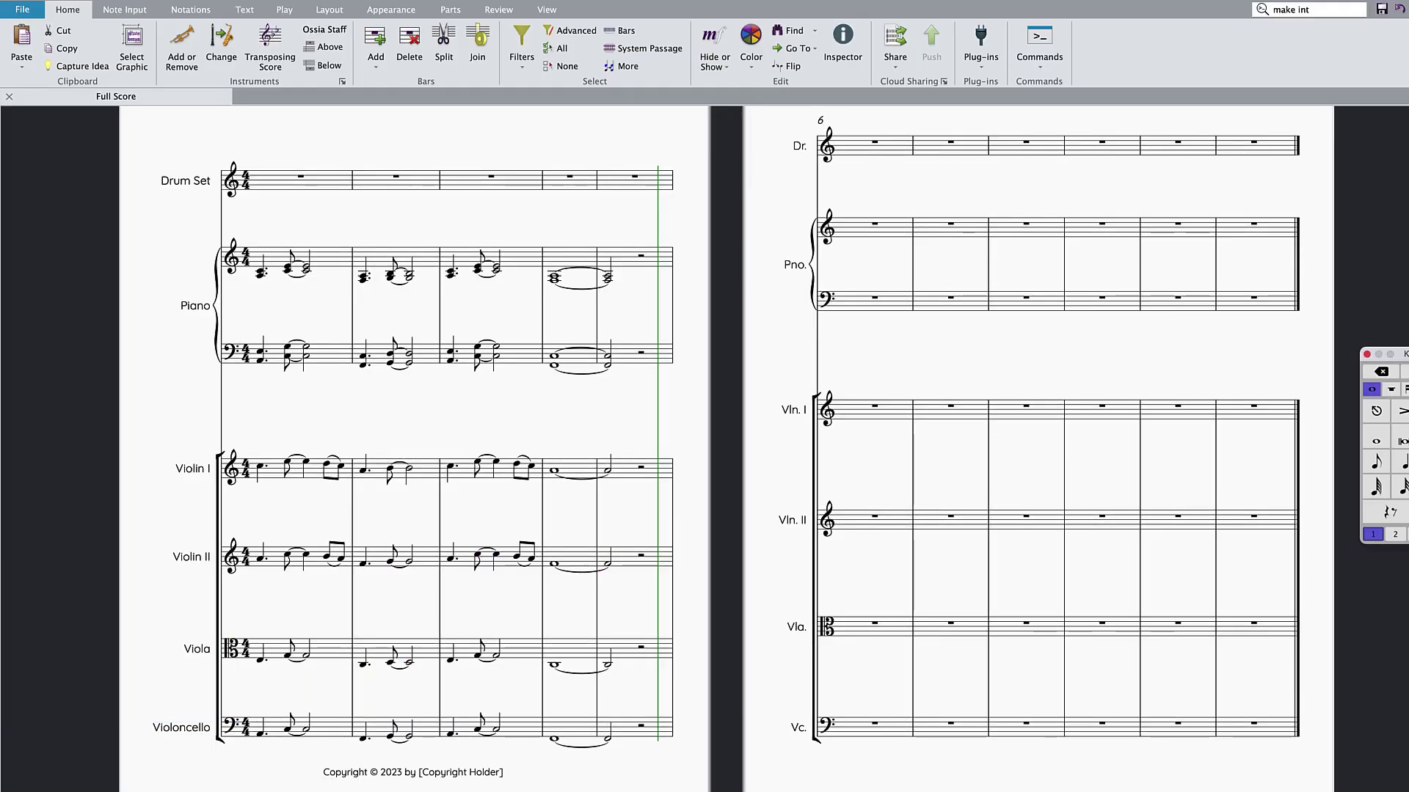
pyautogui.click(617, 182)
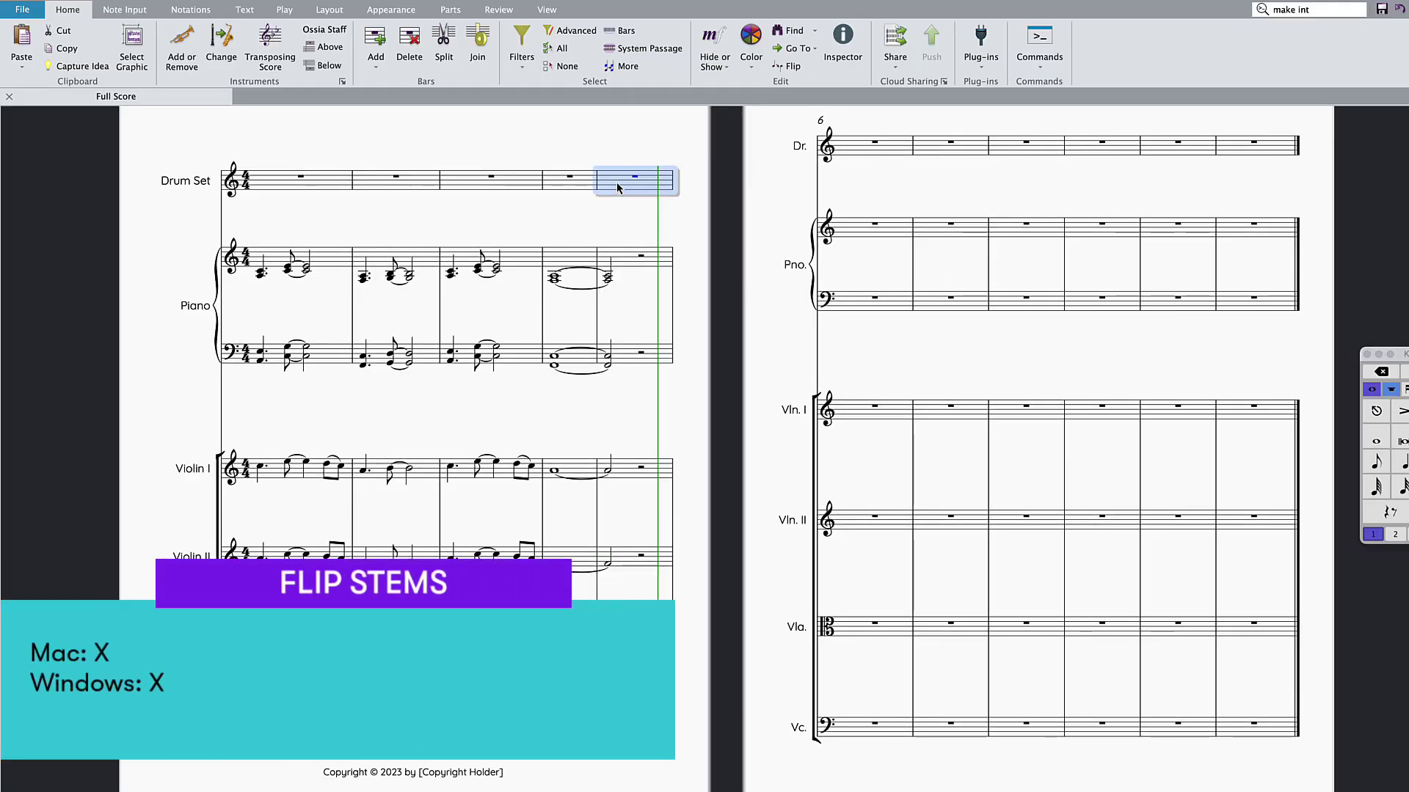
pyautogui.press('super+v')
pyautogui.press('x')
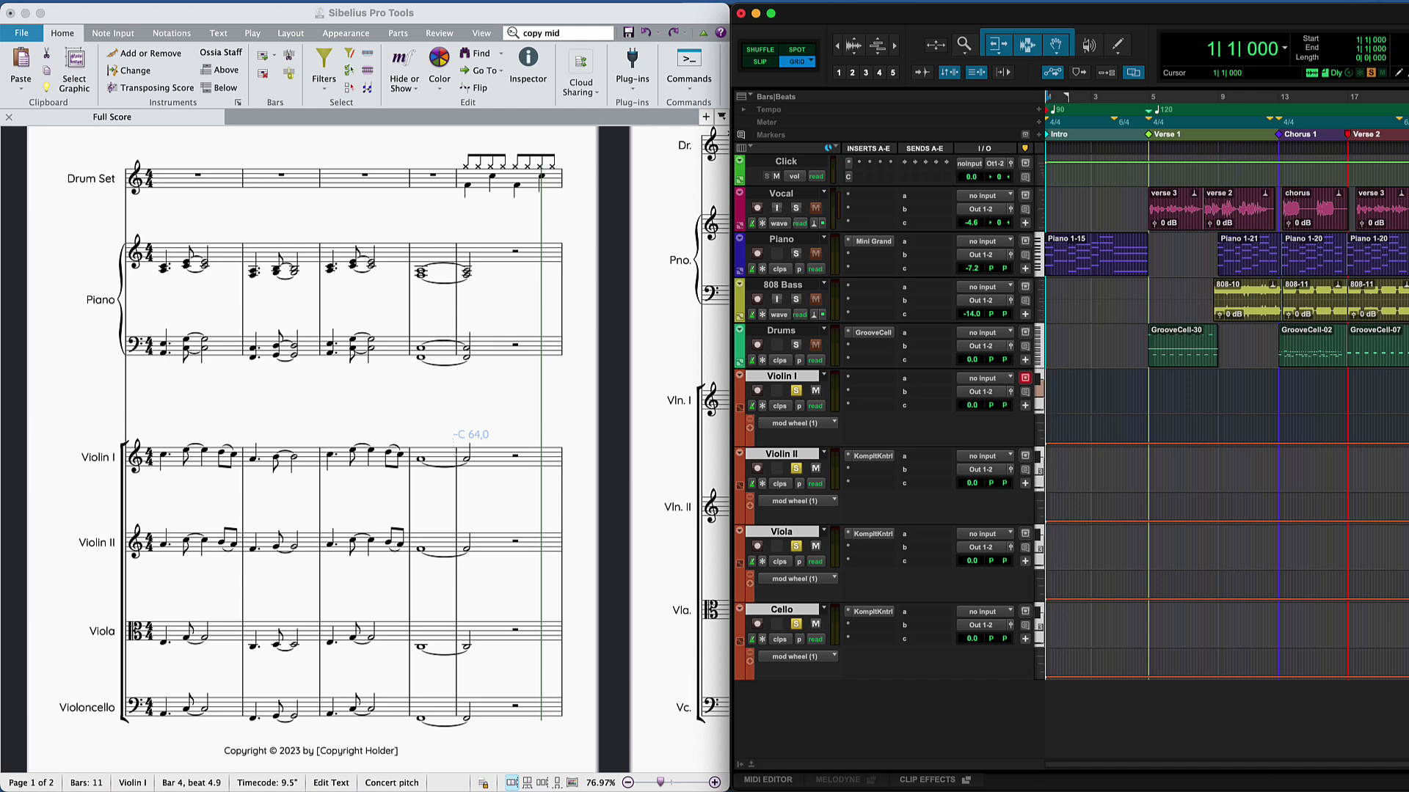
# Step: Select bars 1–5 across the four string staves and copy them as MIDI
pyautogui.click(491, 697)
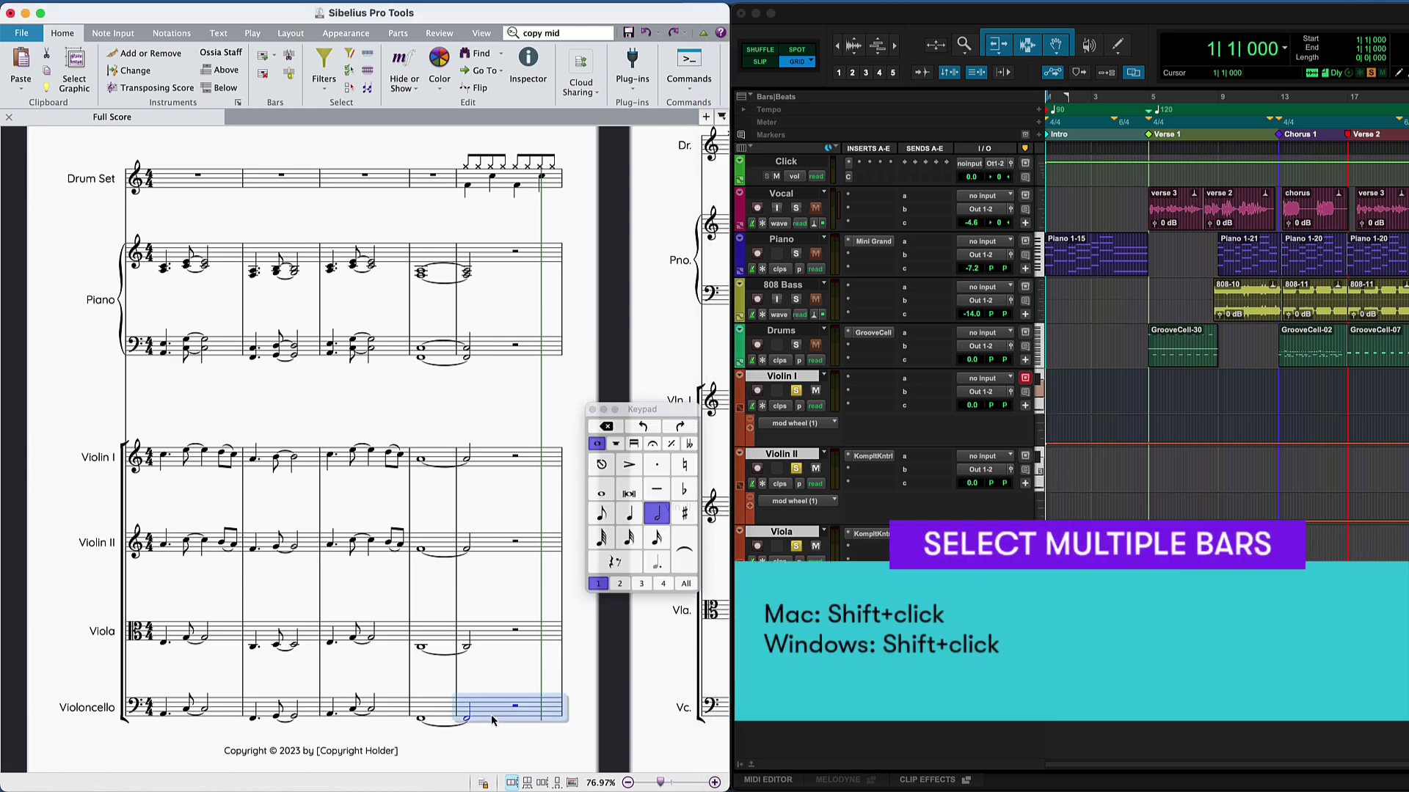
pyautogui.keyDown('shift'); pyautogui.click(224, 475); pyautogui.keyUp('shift')
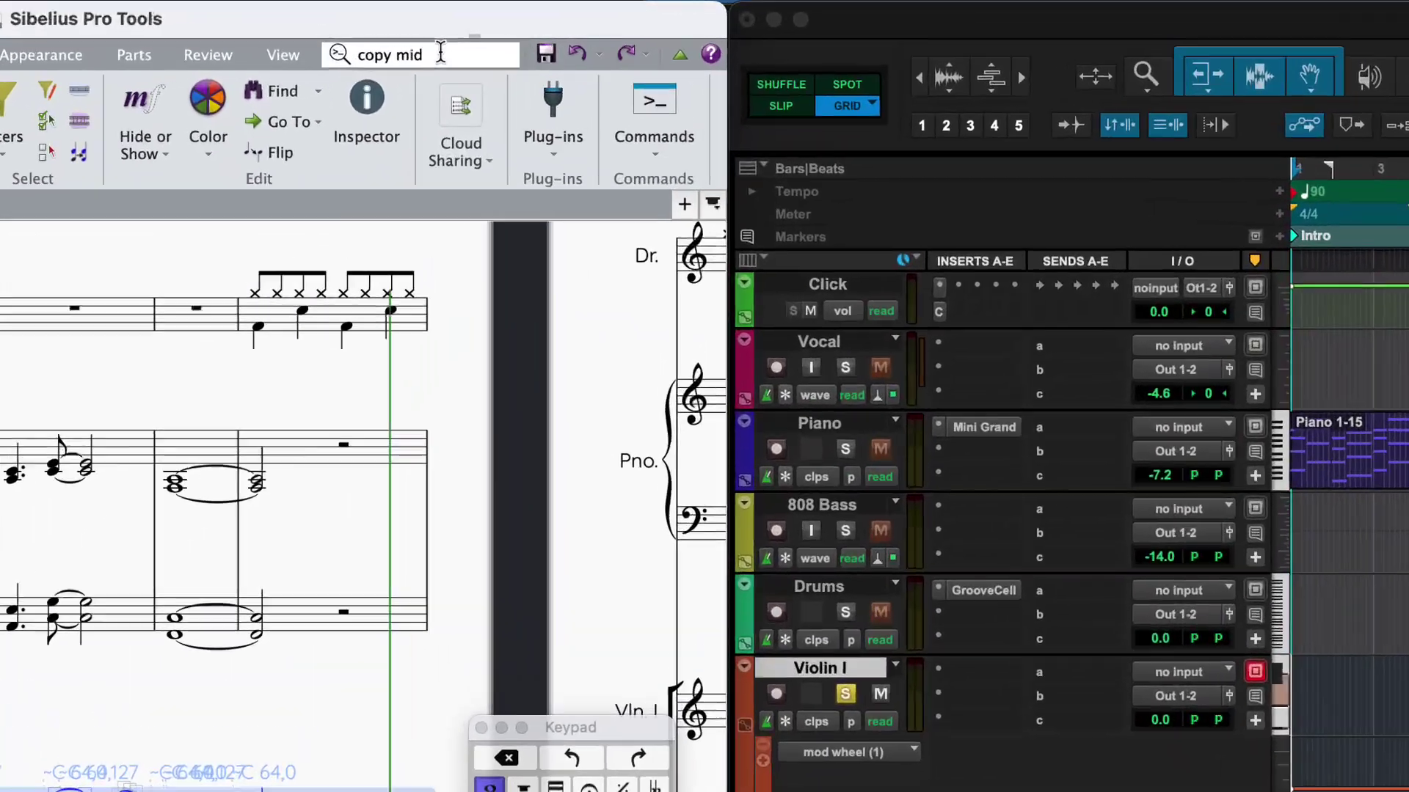
pyautogui.click(569, 32)
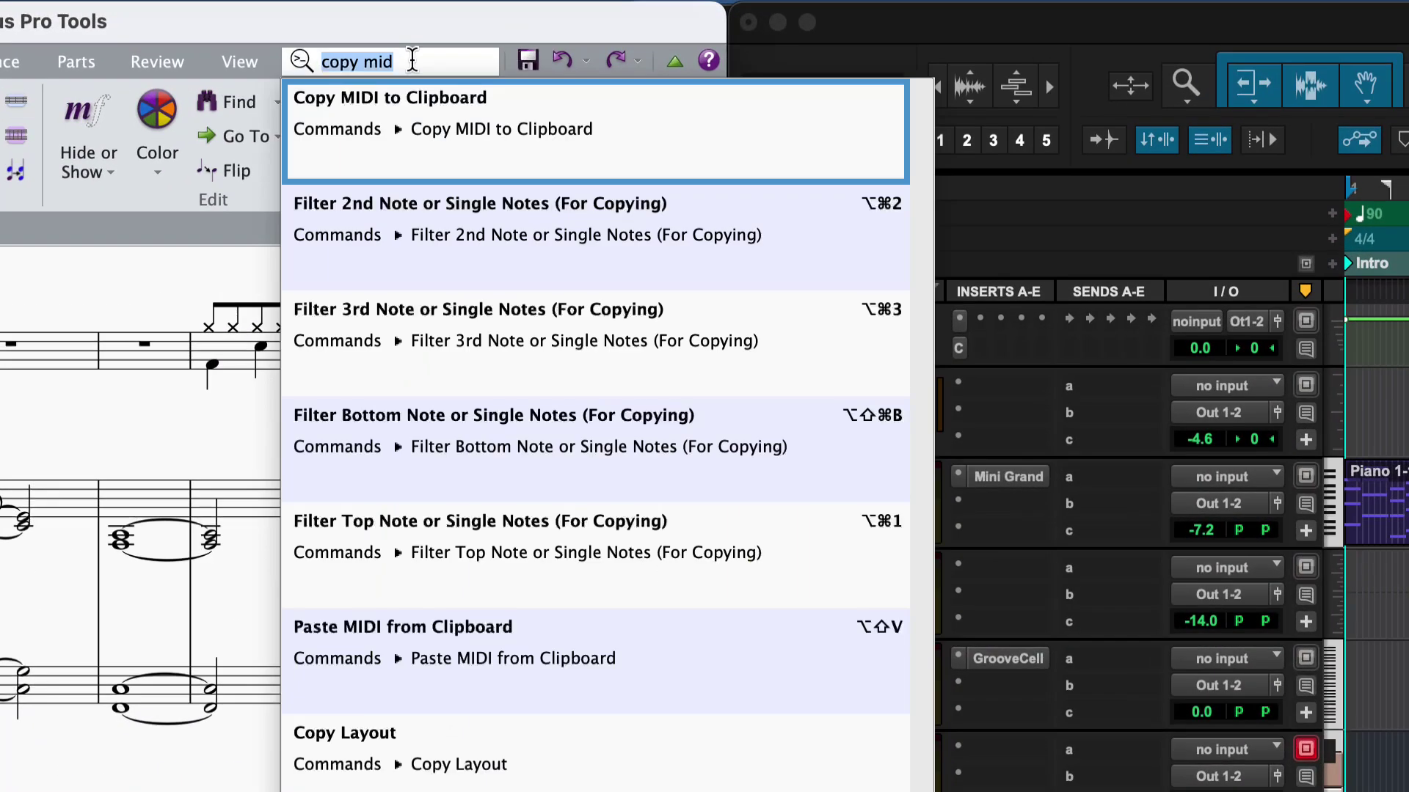
pyautogui.click(451, 140)
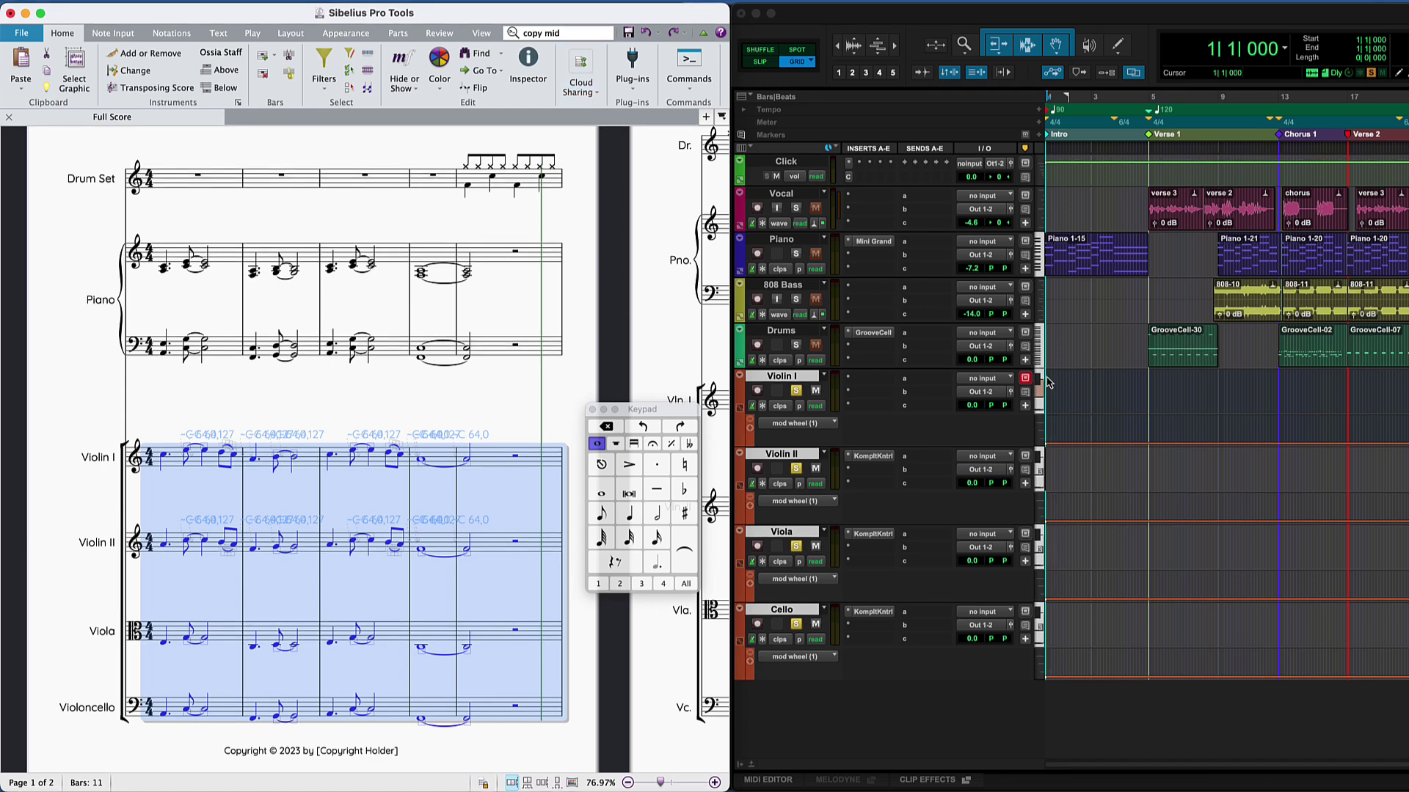
# Step: Paste the string MIDI onto the string tracks and insert Komplete Kontrol on Violin I
pyautogui.click(1048, 382)
pyautogui.press('super+v')
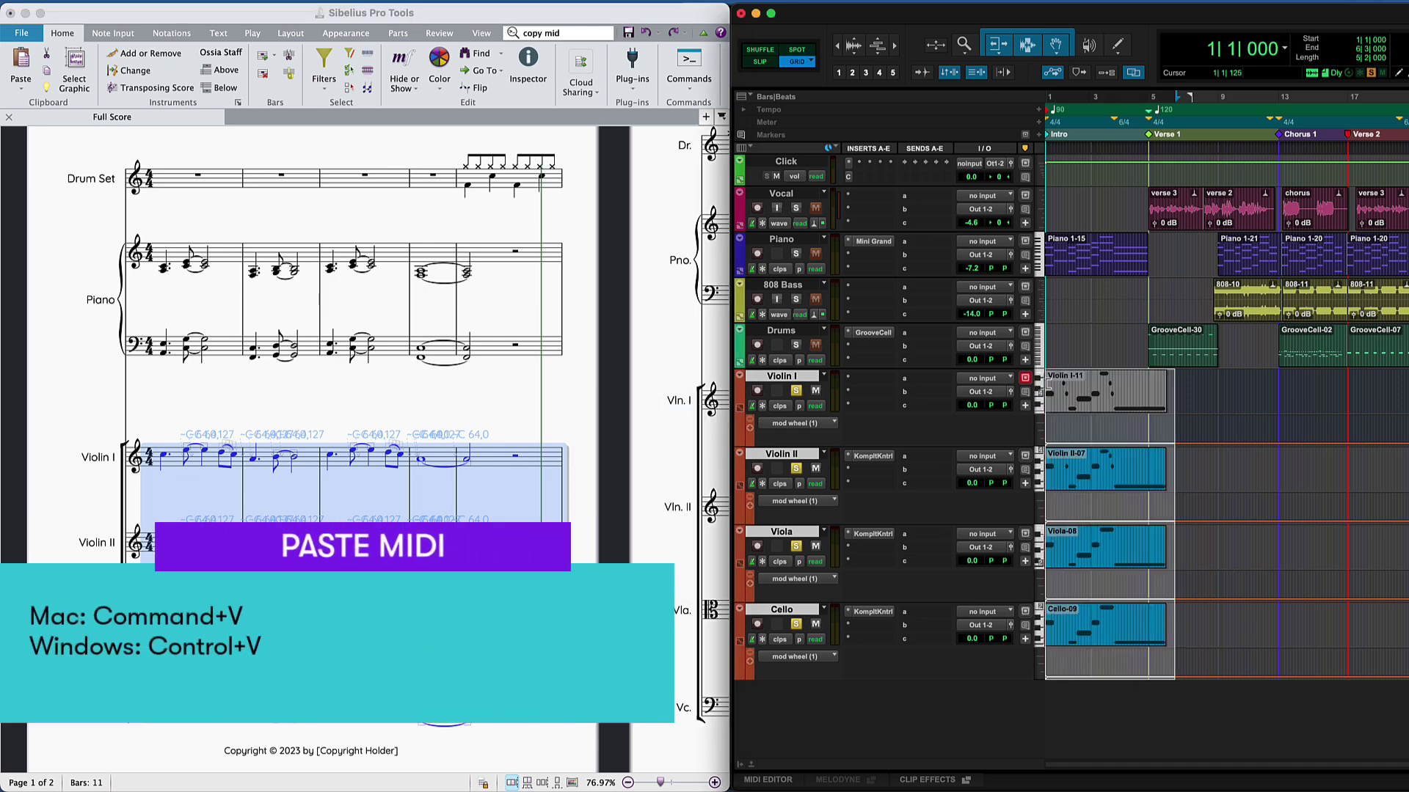
pyautogui.click(848, 382)
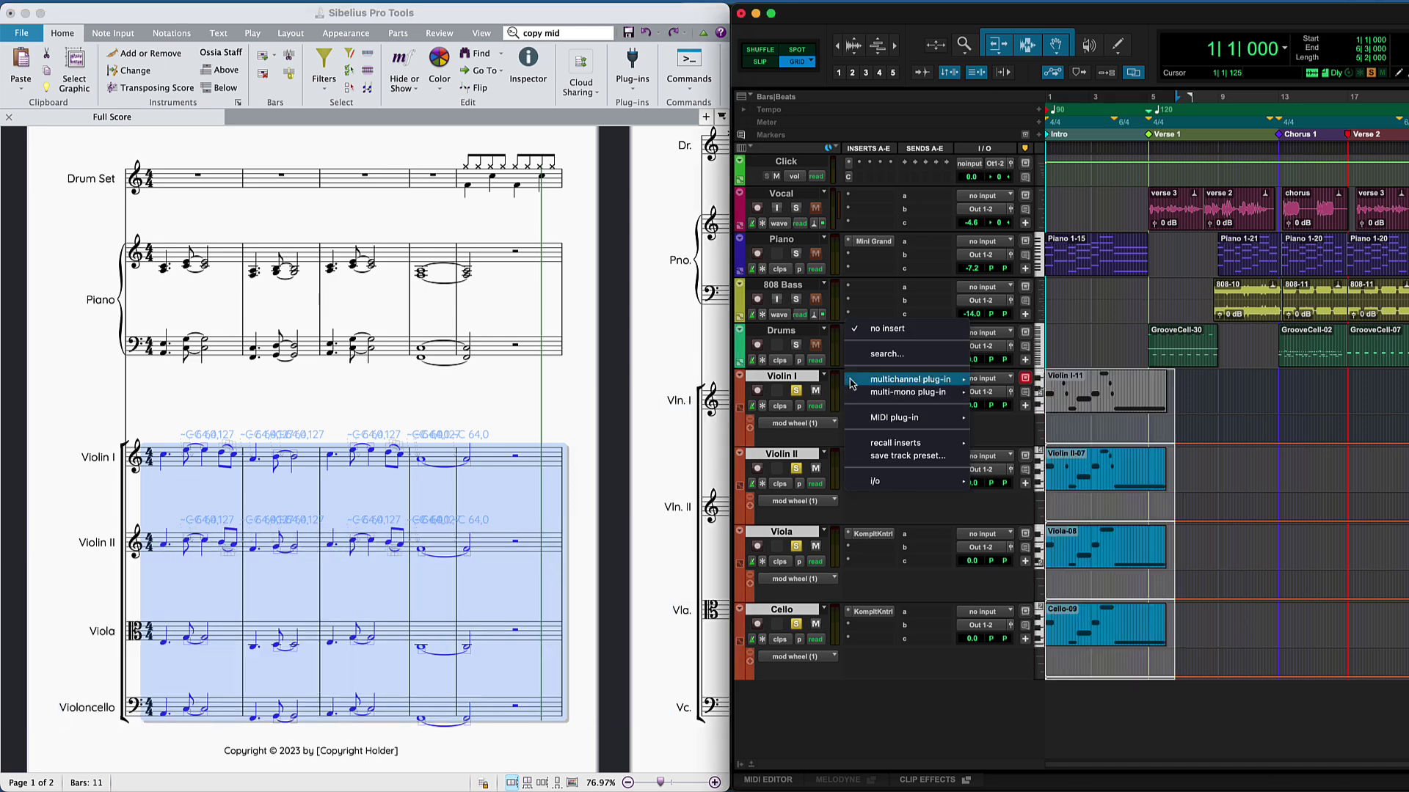
pyautogui.moveTo(909, 379)
pyautogui.moveTo(1028, 510)
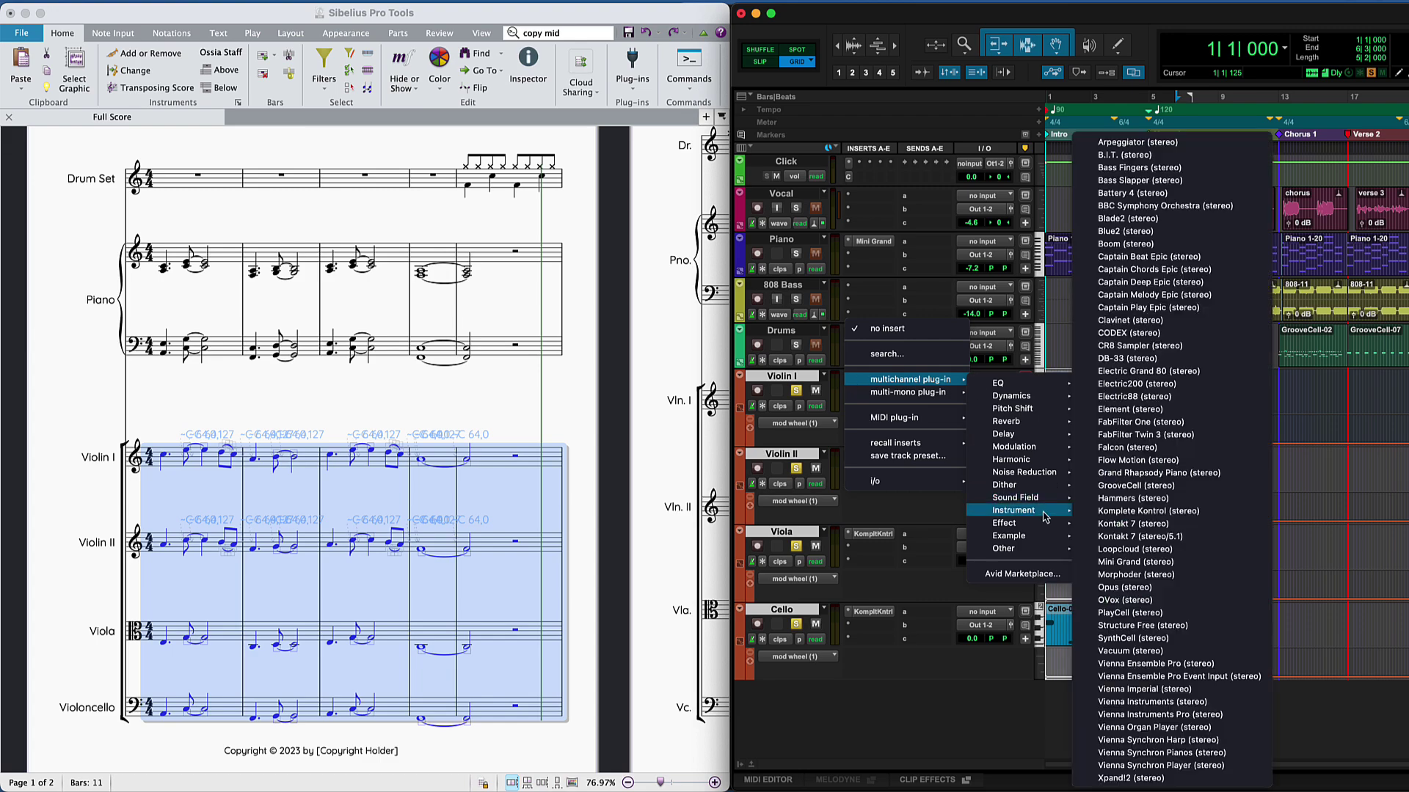
pyautogui.click(1139, 514)
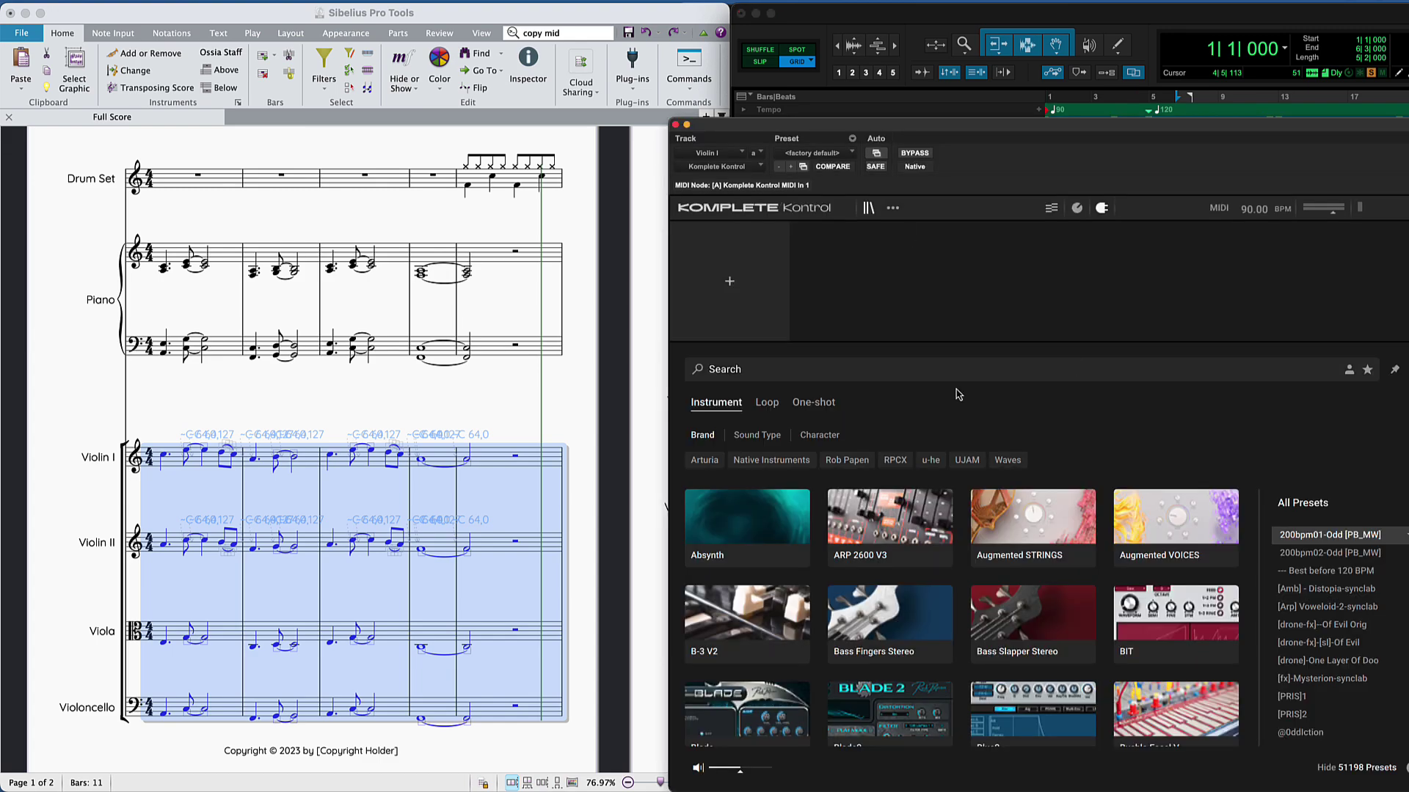
# Step: Load the Symphony Series String Ensemble Violins patch from the Native Instruments sounds
pyautogui.click(780, 460)
pyautogui.scroll(-5, 1174, 672)
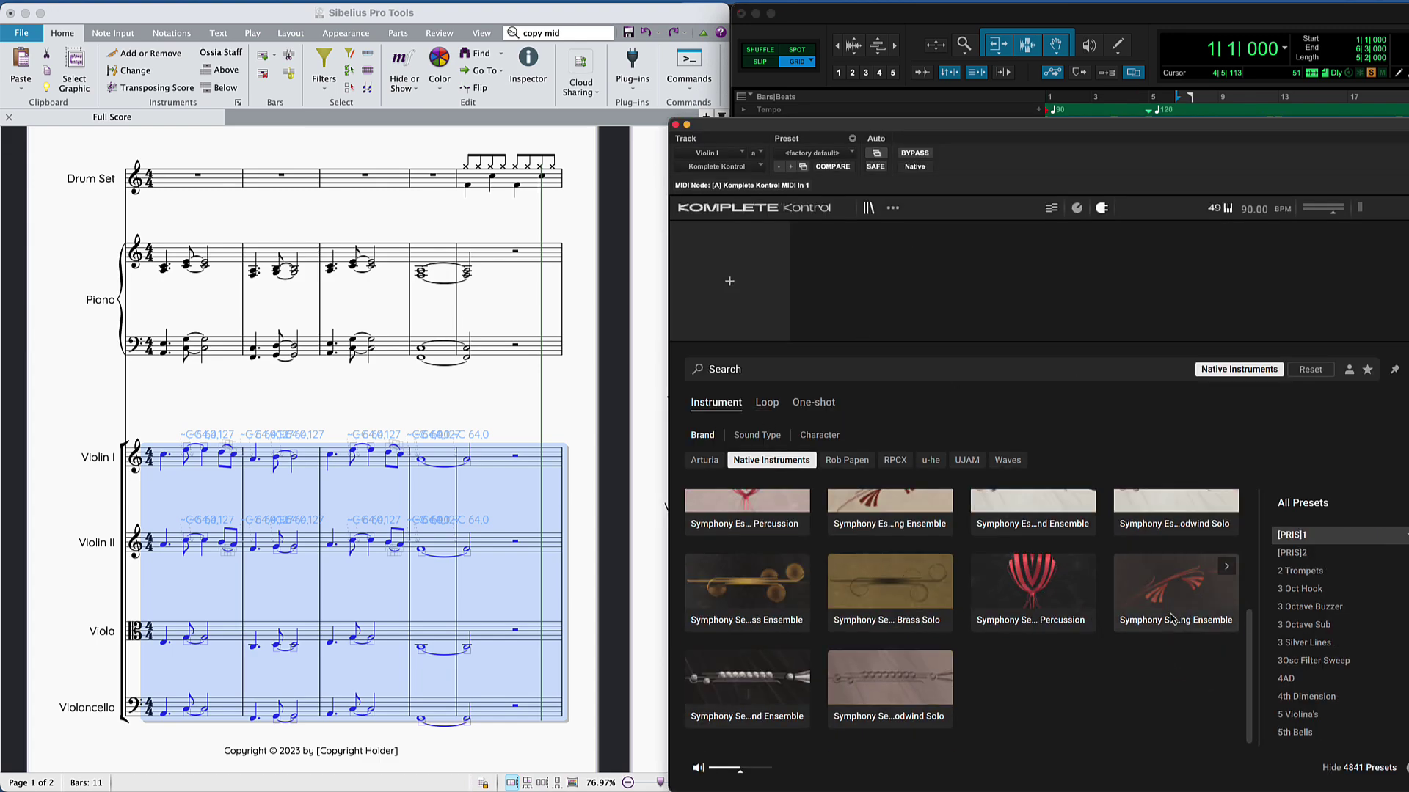
pyautogui.click(1176, 593)
pyautogui.click(1306, 609)
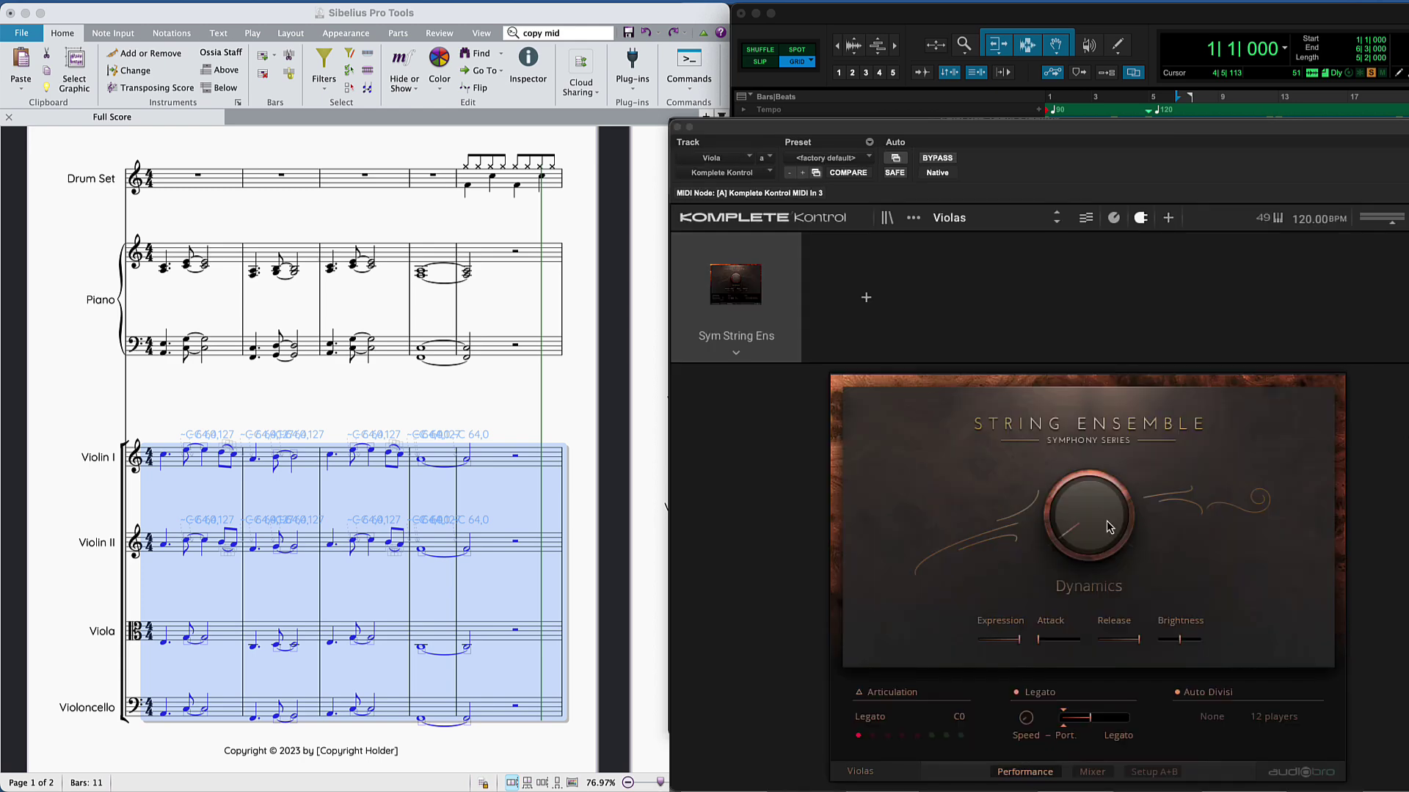
# Step: Confirm the ensemble's Dynamics knob is mapped to CC 1, then close Komplete Kontrol
pyautogui.rightClick(1108, 527)
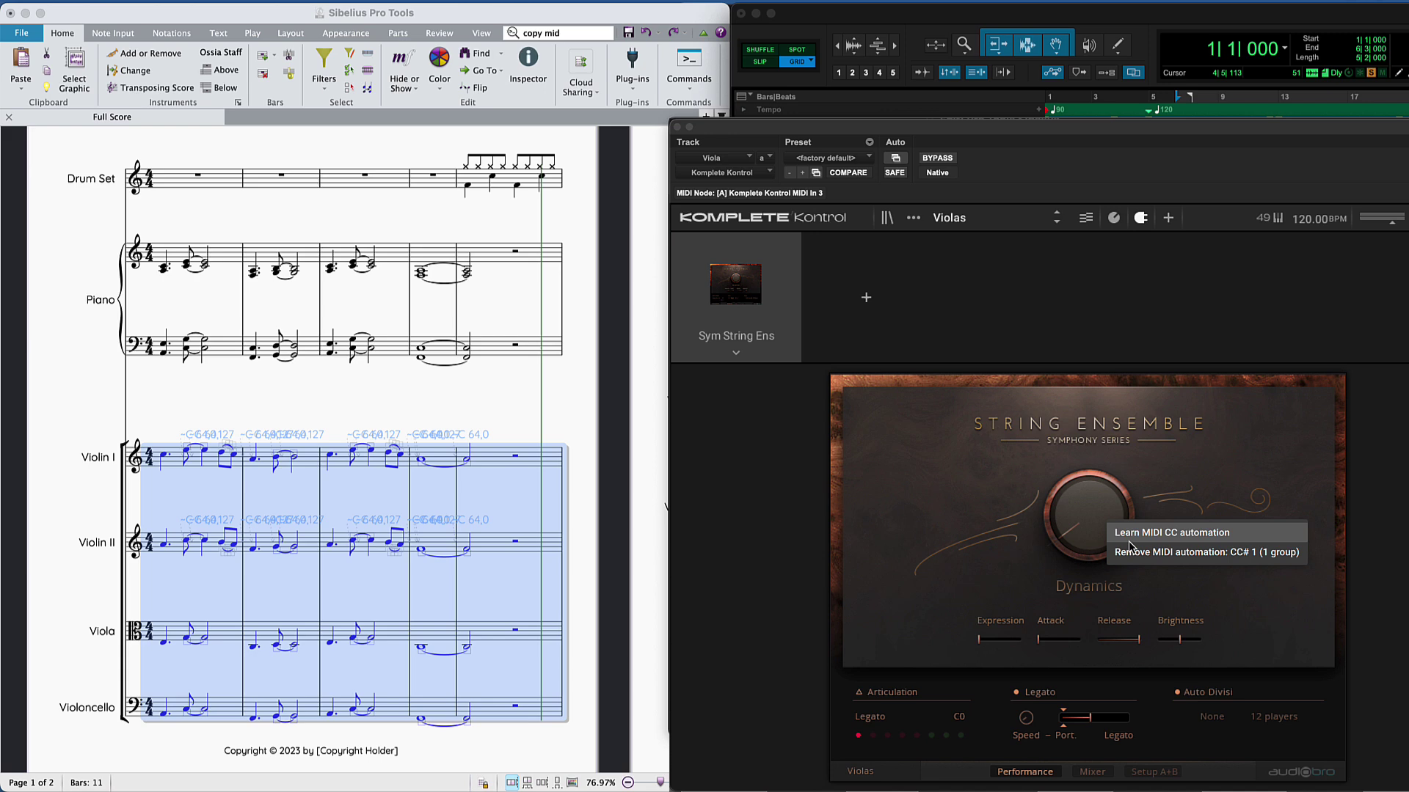
pyautogui.click(1083, 543)
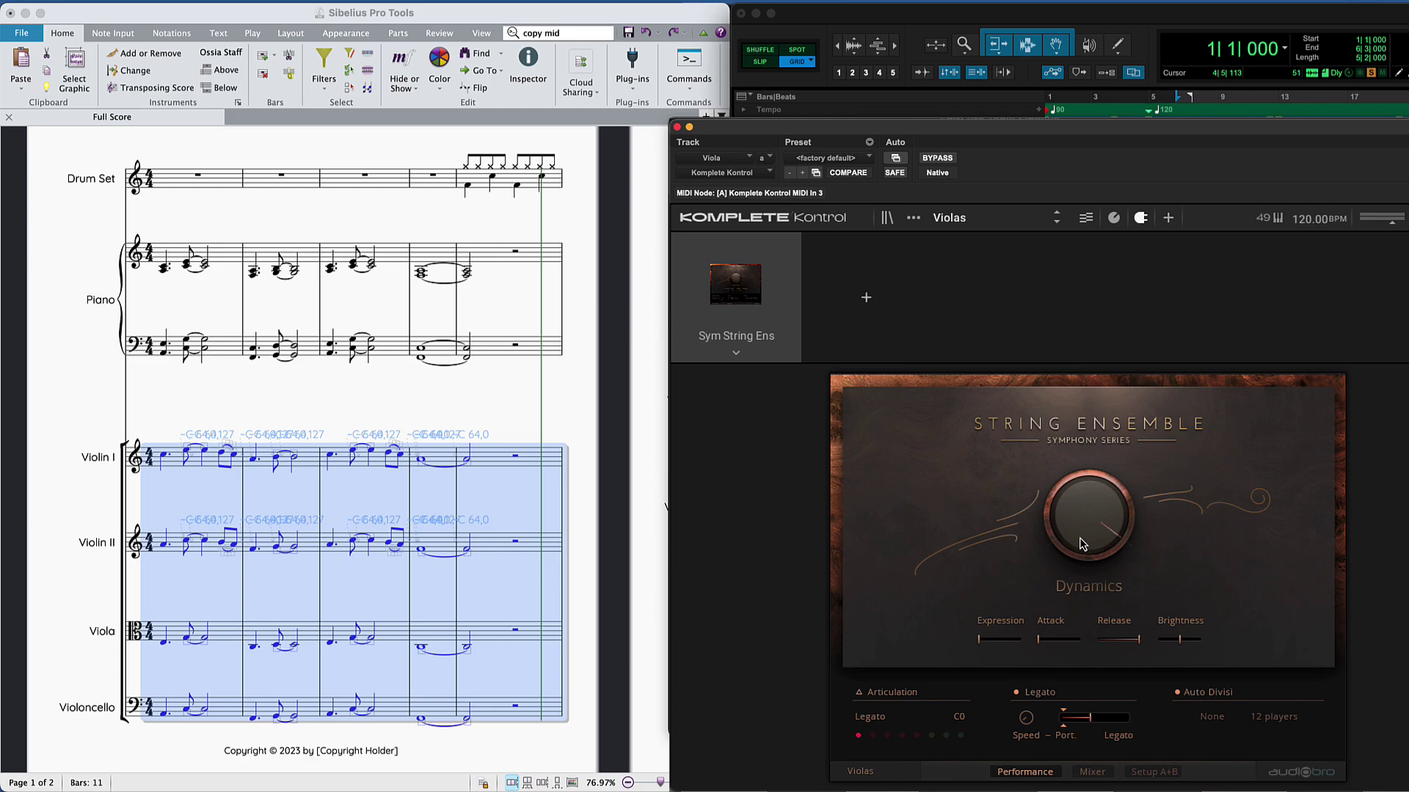
pyautogui.click(676, 127)
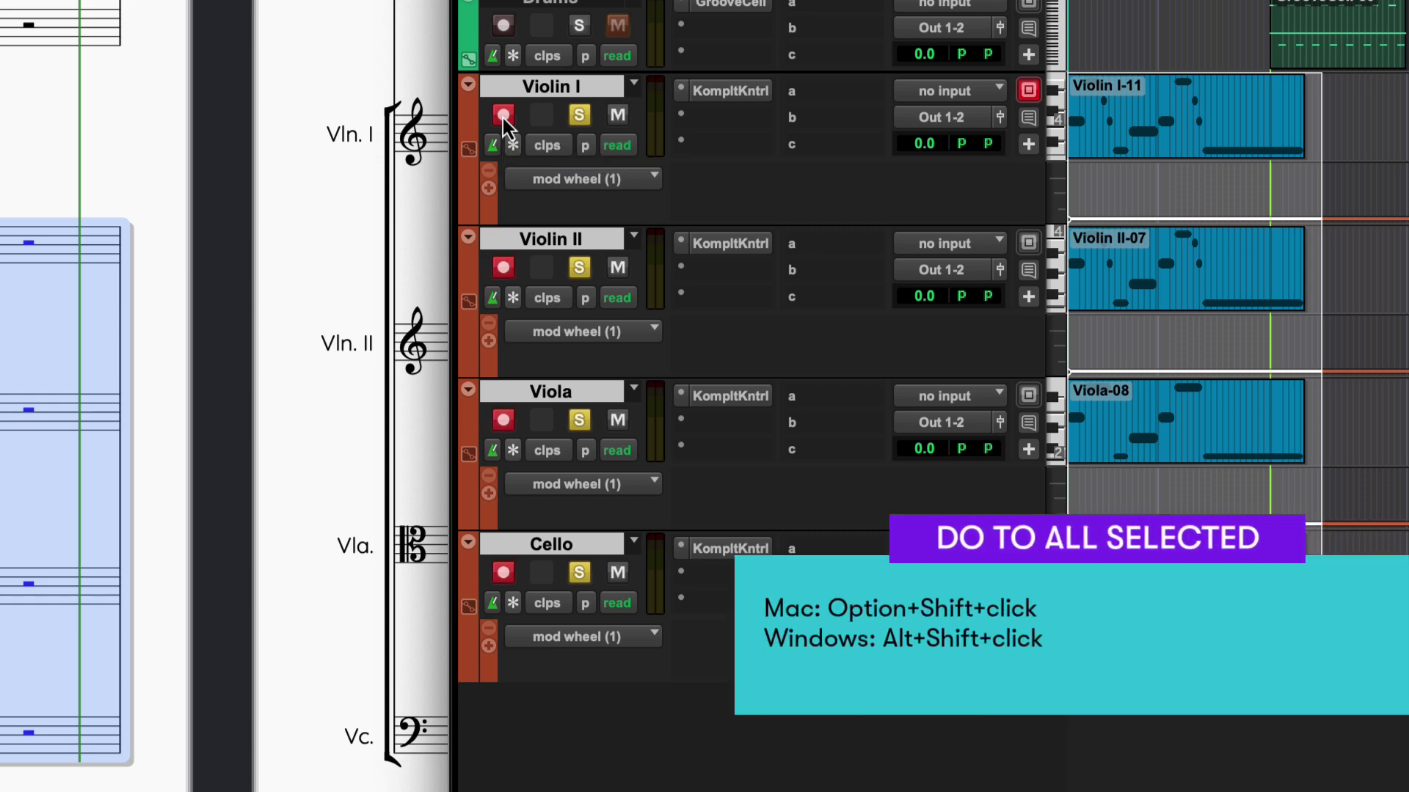
# Step: Arm all four string tracks and the transport, then start recording the mod wheel dynamics
pyautogui.keyDown('alt'); pyautogui.keyDown('shift'); pyautogui.click(503, 115); pyautogui.keyUp('shift'); pyautogui.keyUp('alt')
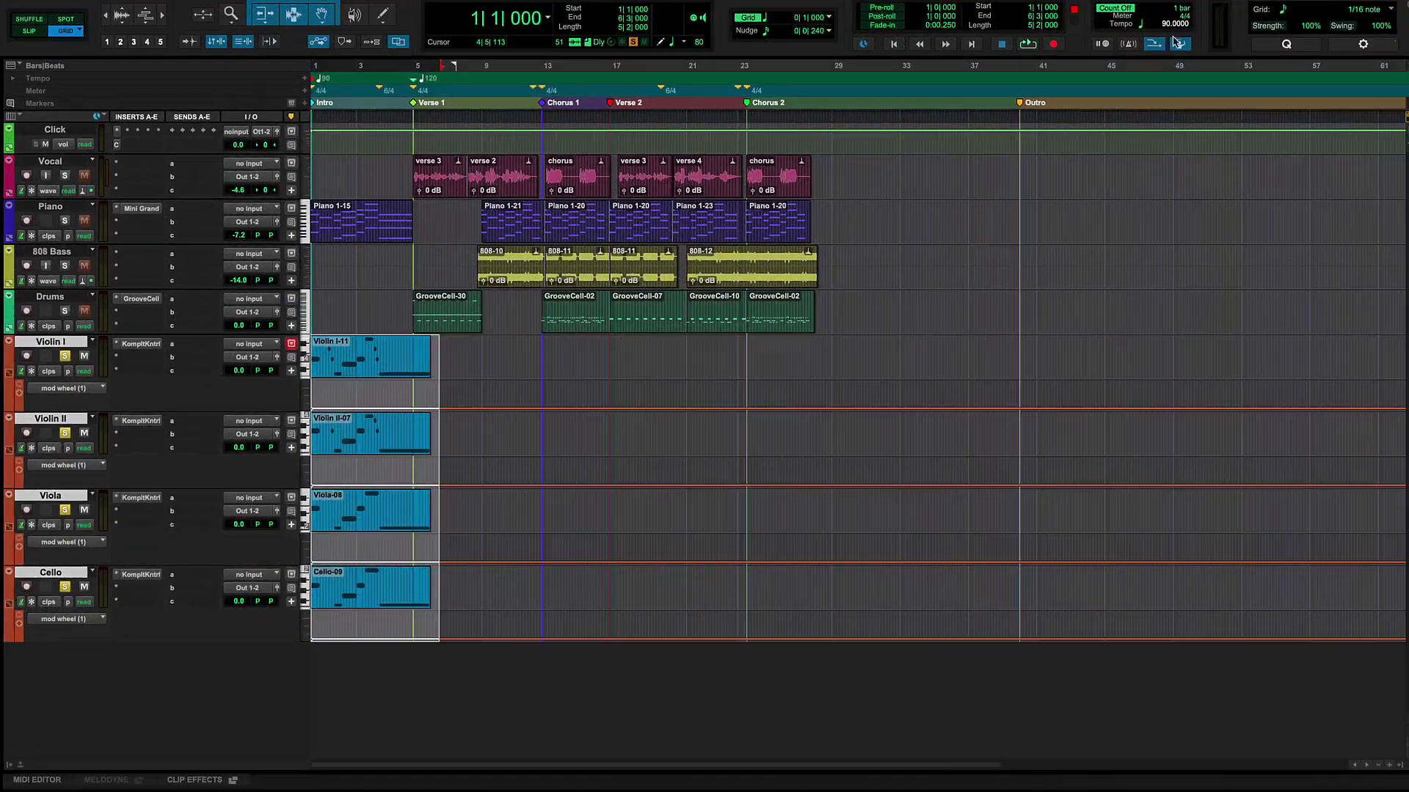
pyautogui.click(1053, 44)
pyautogui.press('space')
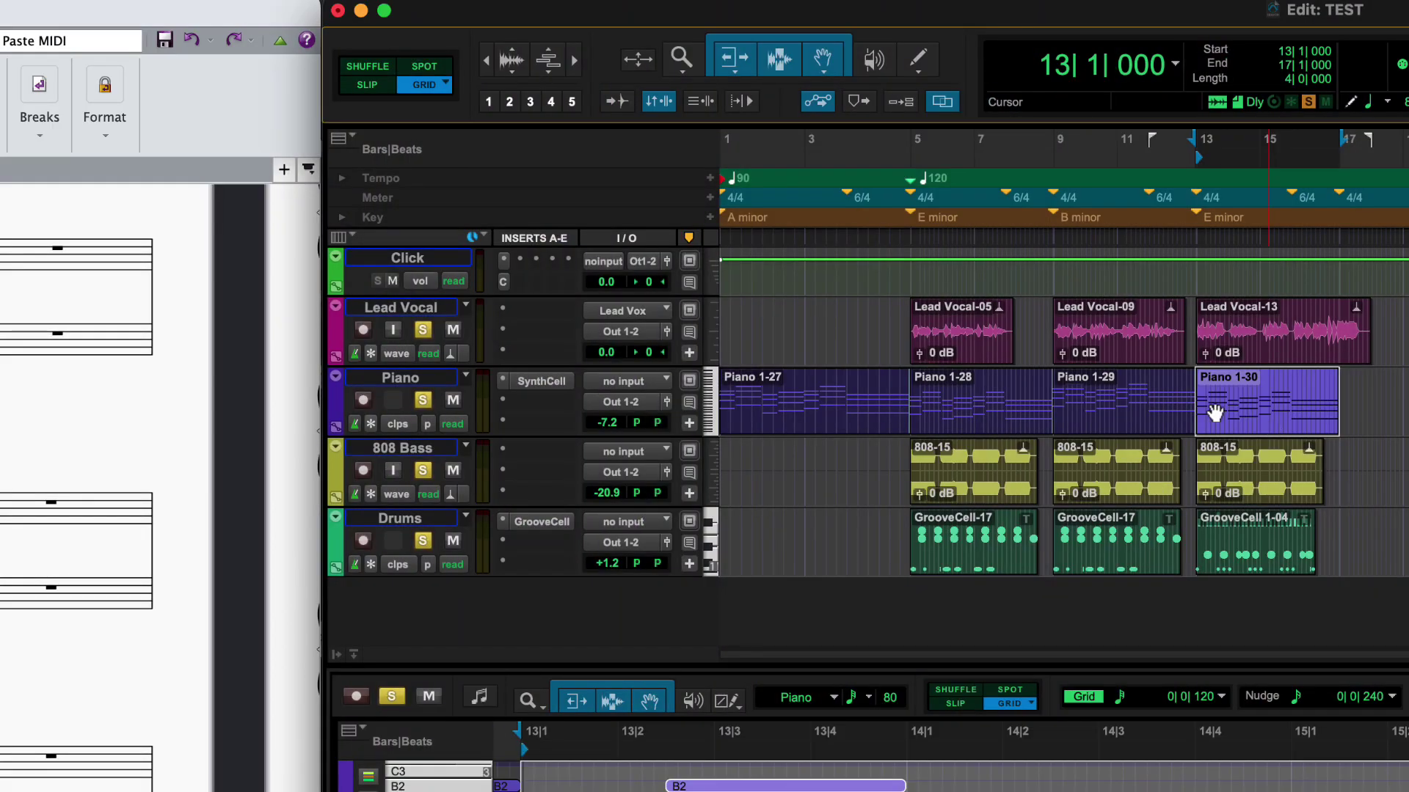
# Step: Select the four piano clips, Piano 1-27 through Piano 1-30
pyautogui.keyDown('shift'); pyautogui.click(818, 428); pyautogui.keyUp('shift')
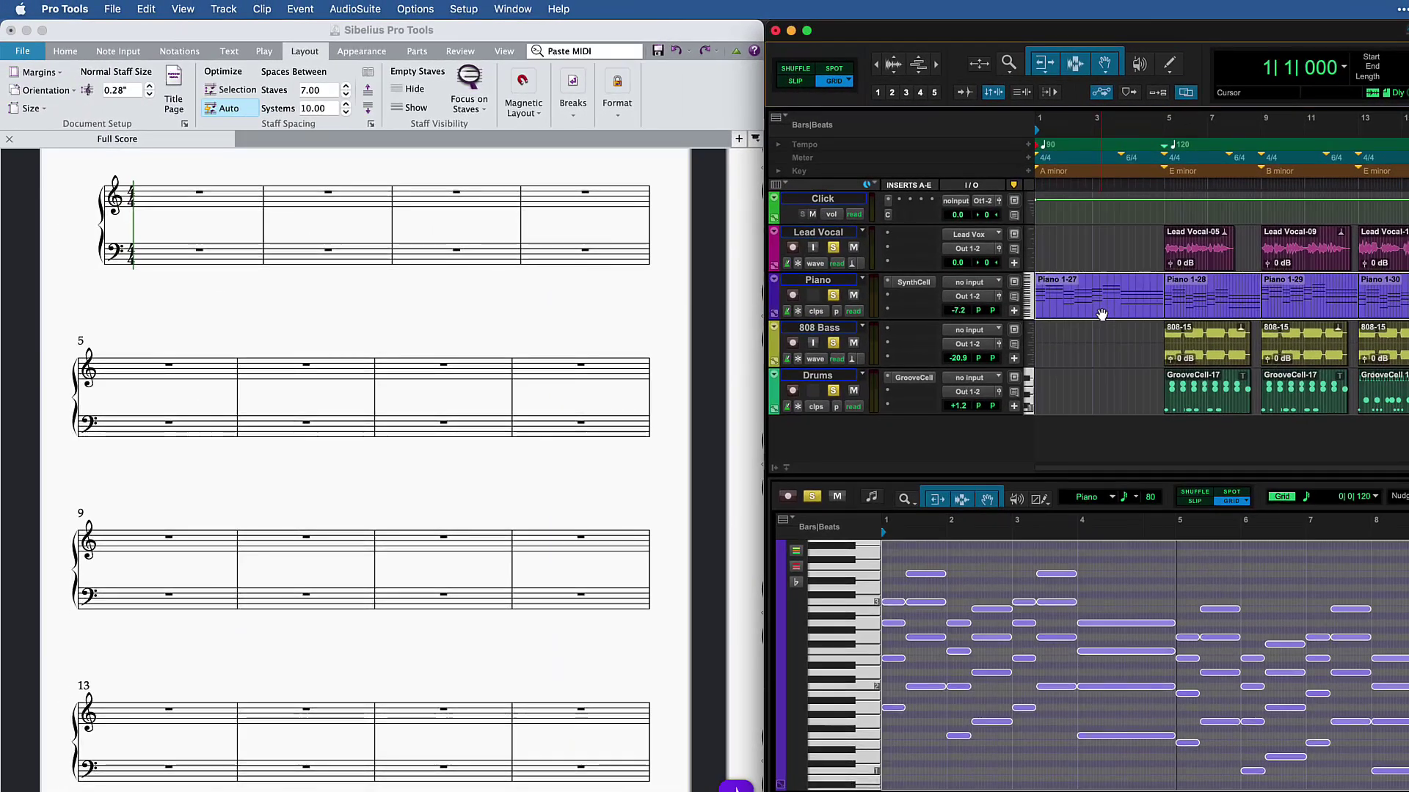
# Step: Paste the Pro Tools MIDI at bar 1, removing the notes but keeping tempo, meter and key changes
pyautogui.keyDown('super'); pyautogui.click(235, 200); pyautogui.keyUp('super')
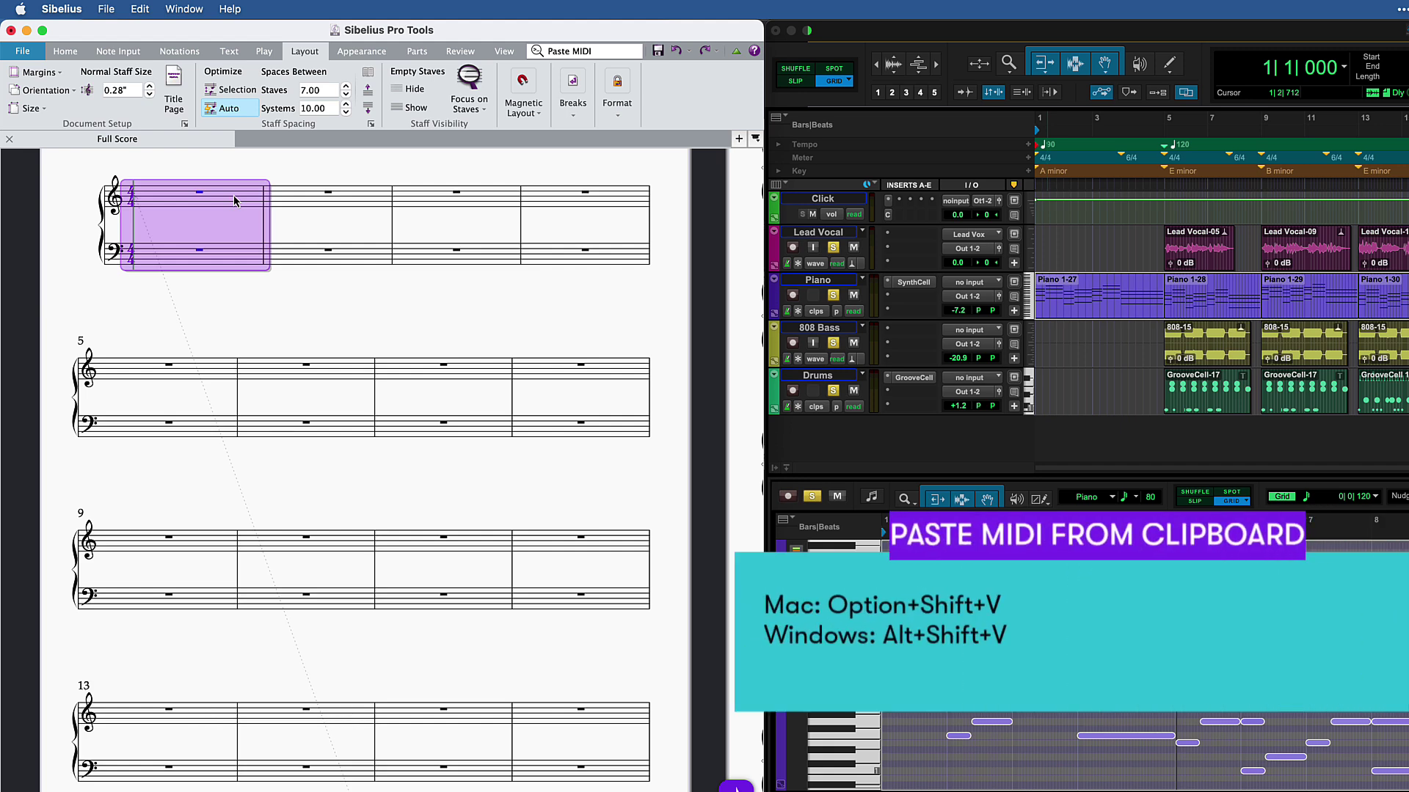
pyautogui.hotkey('alt', 'shift', 'v')
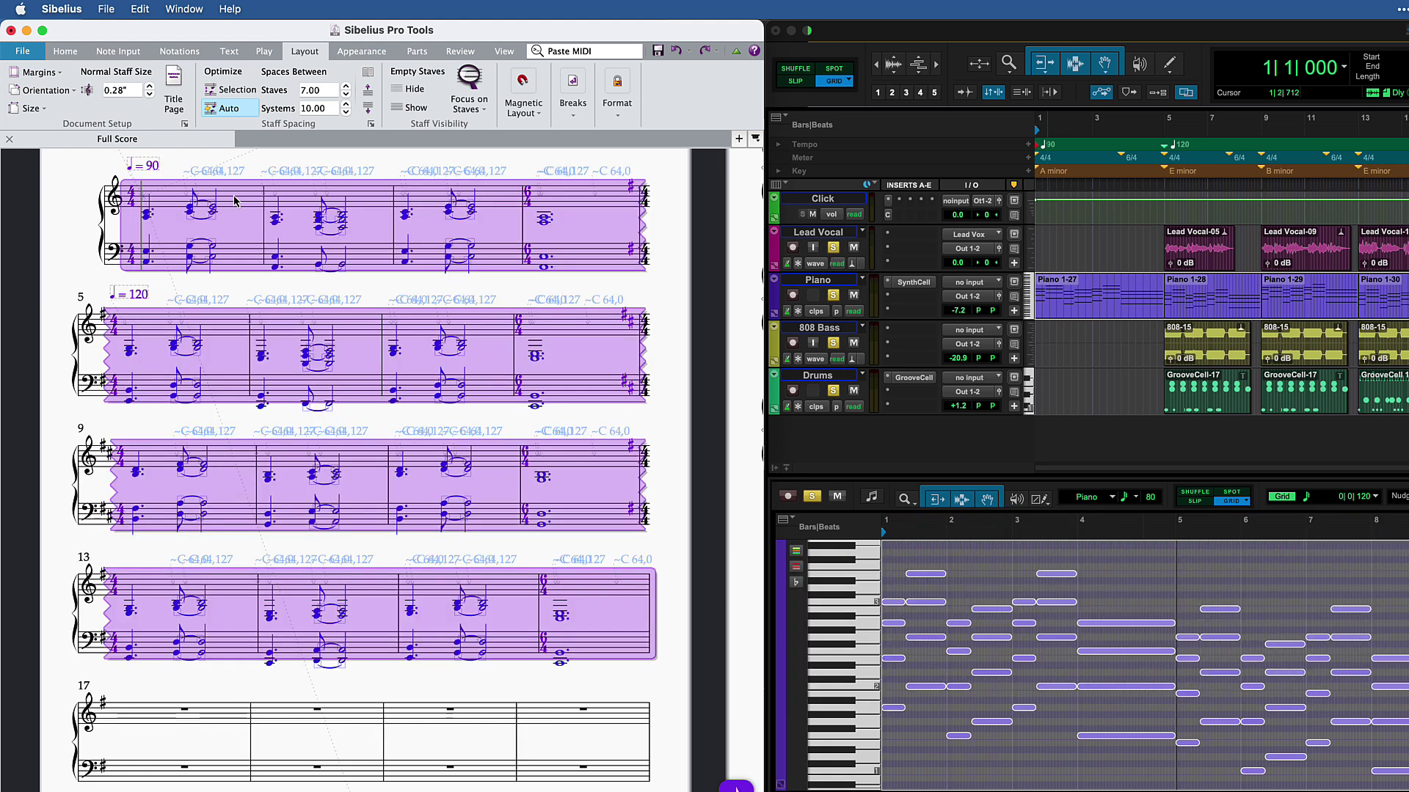
pyautogui.press('super+z')
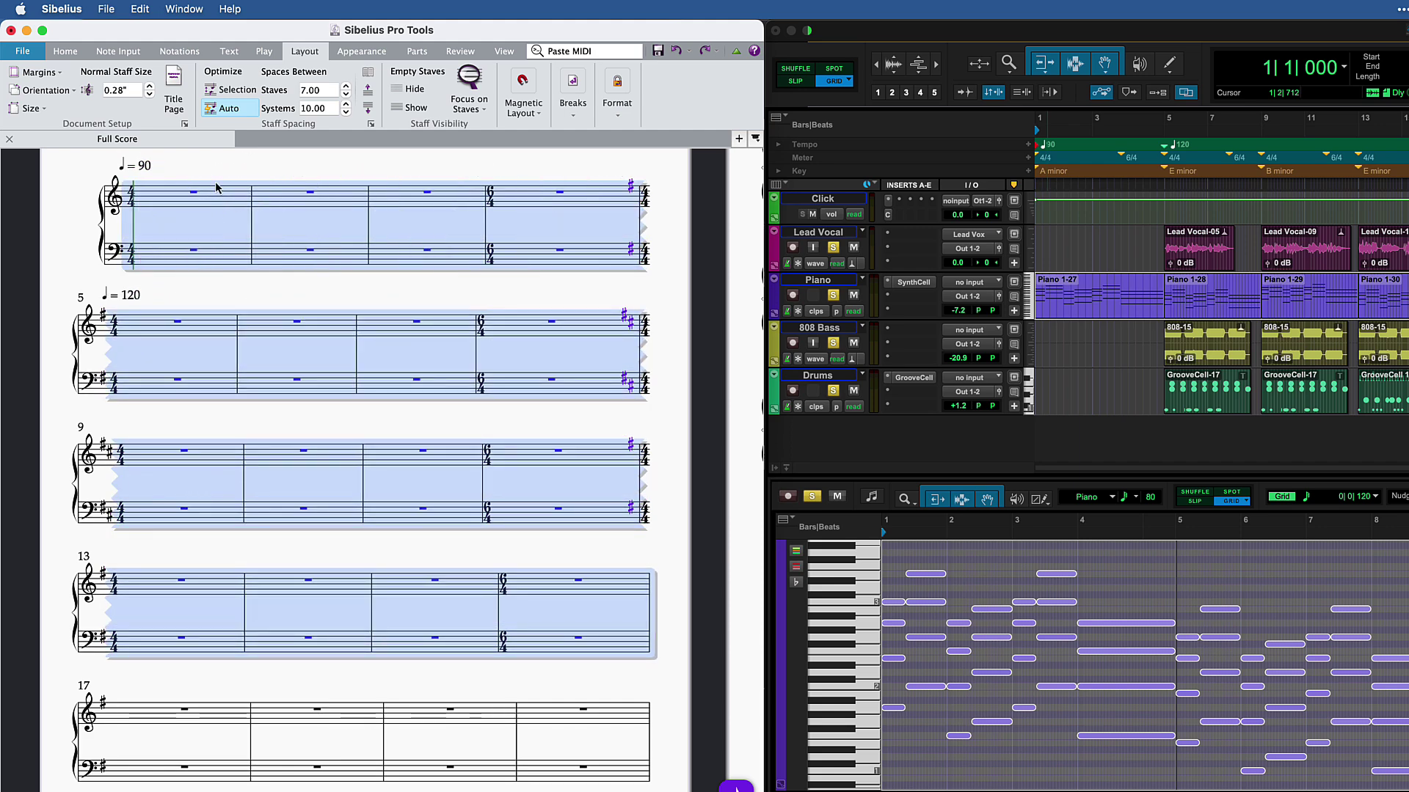
pyautogui.press('Escape')
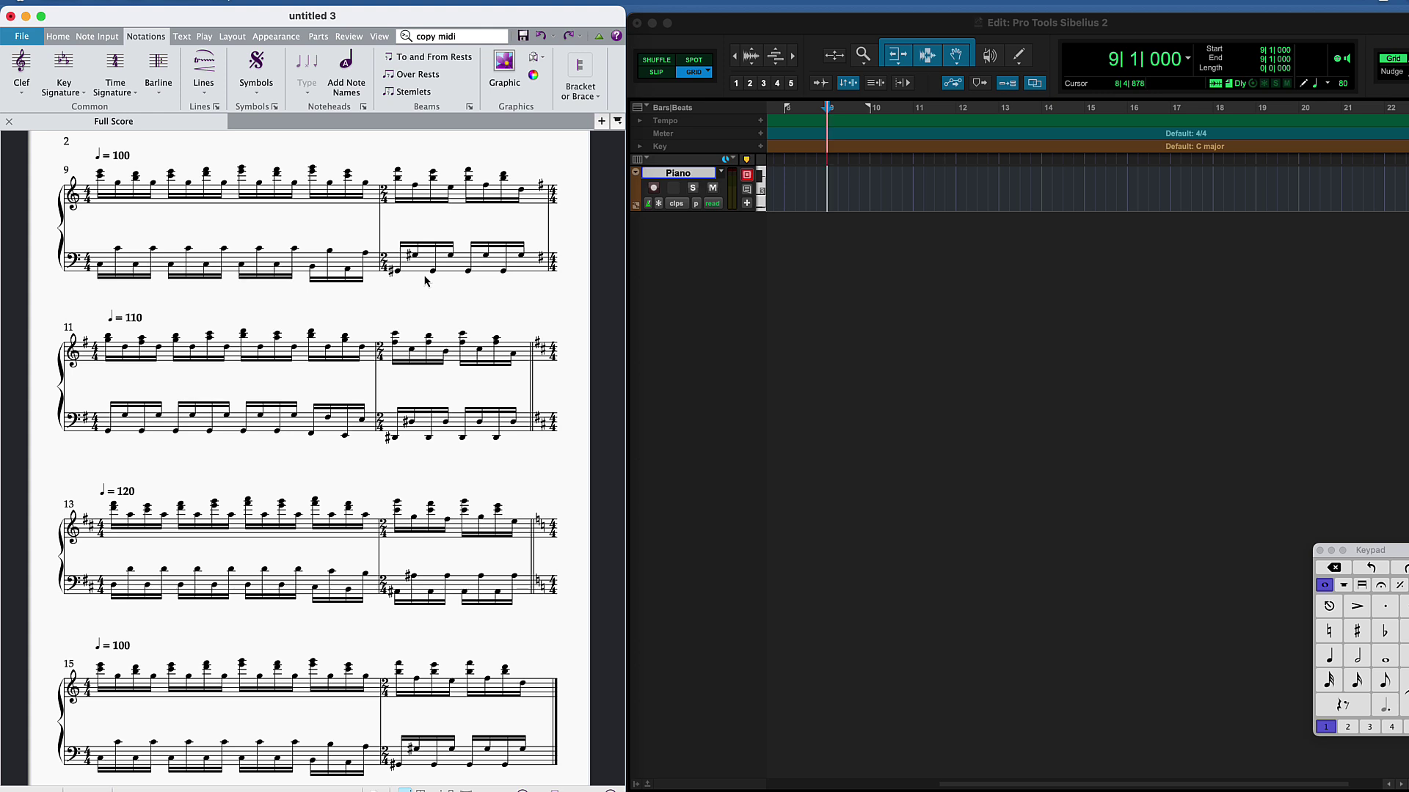
# Step: Select piano bars 9–16 and copy them to the clipboard as MIDI
pyautogui.click(304, 202)
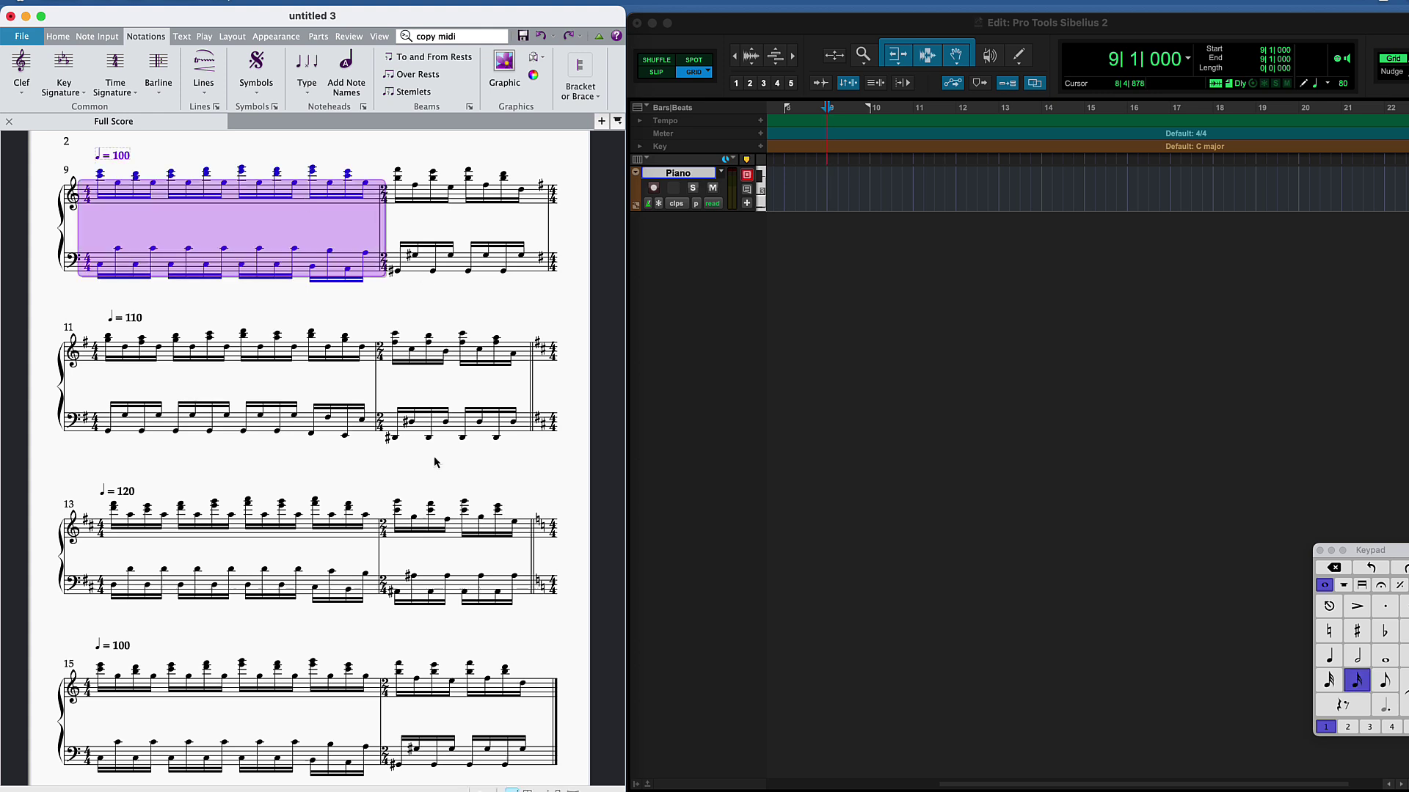
pyautogui.keyDown('shift'); pyautogui.click(540, 762); pyautogui.keyUp('shift')
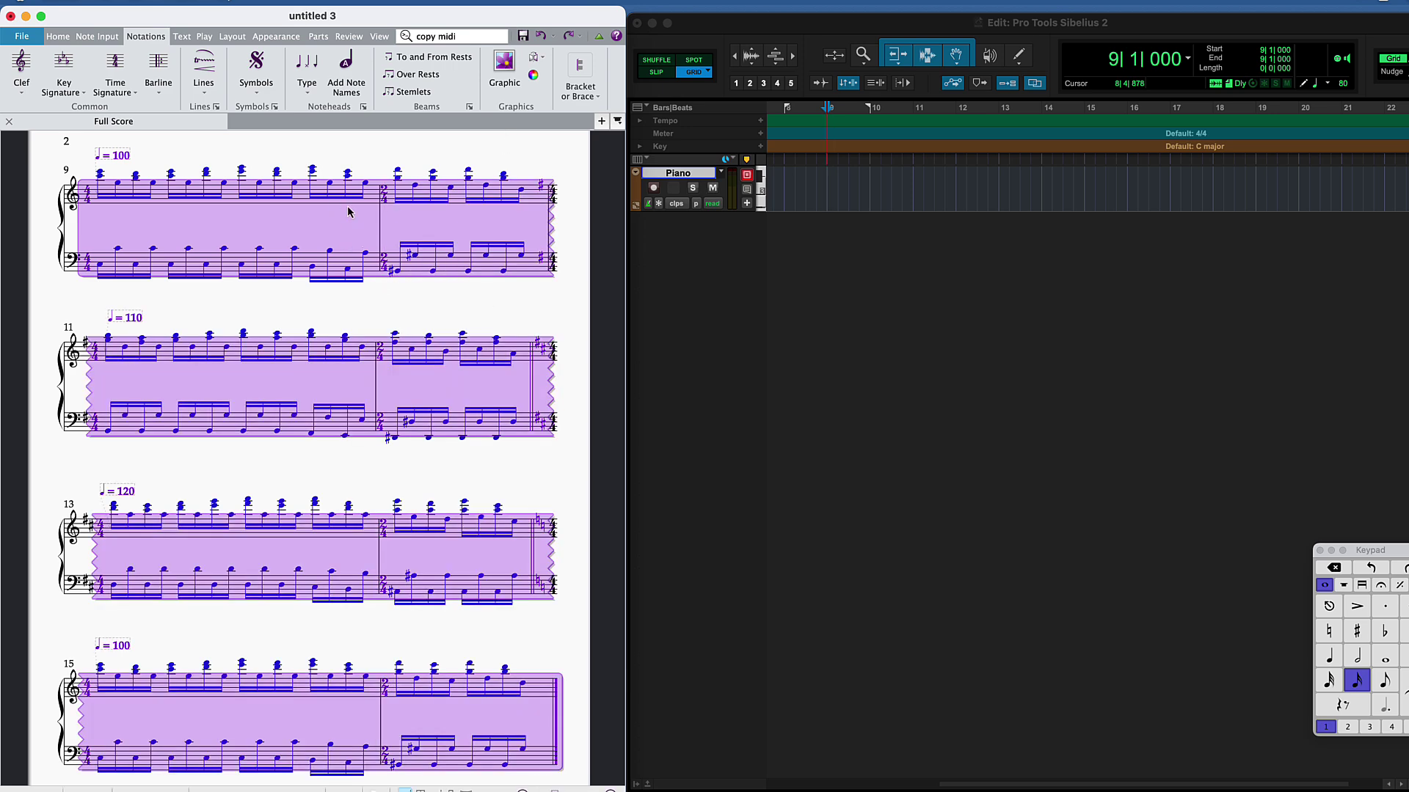
pyautogui.click(438, 36)
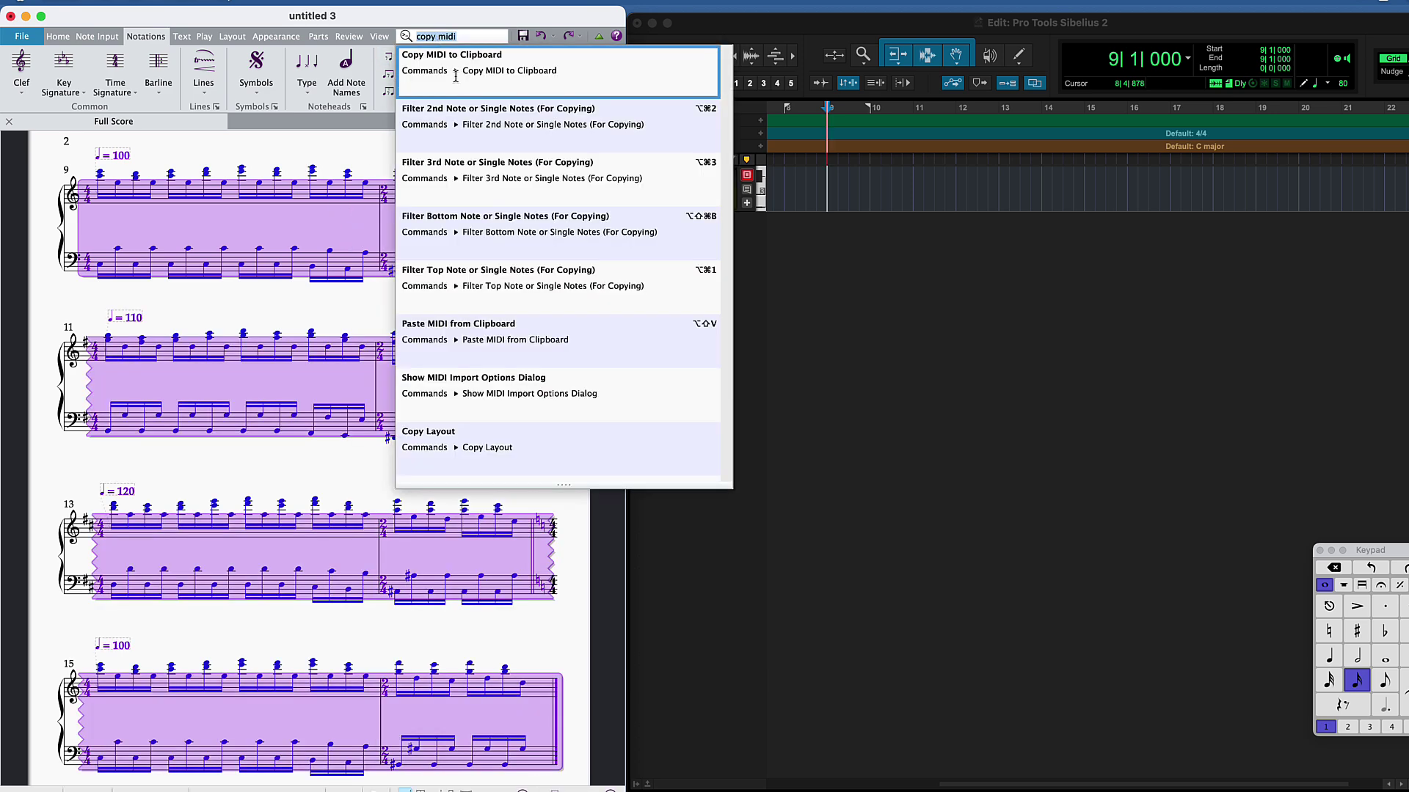
pyautogui.click(456, 74)
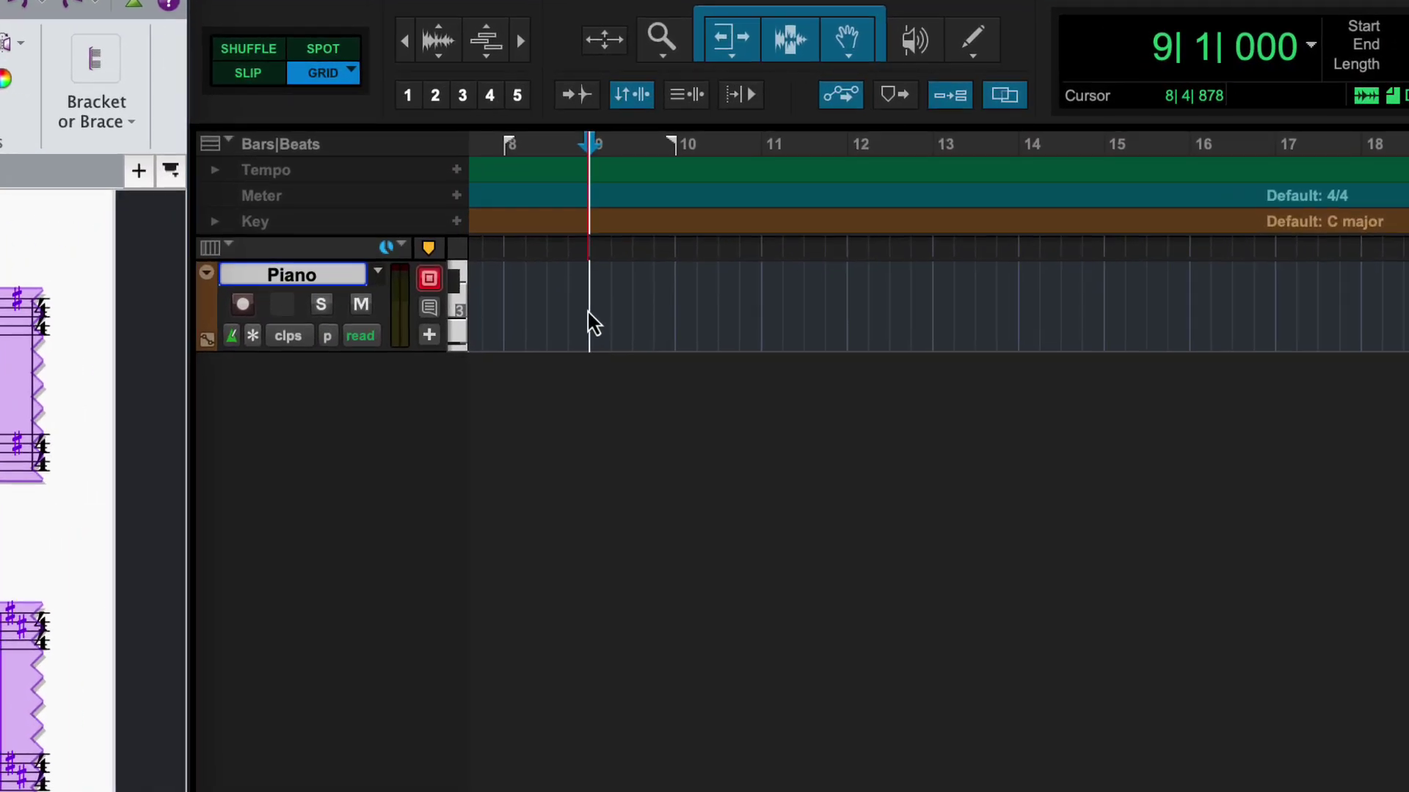
pyautogui.click(593, 322)
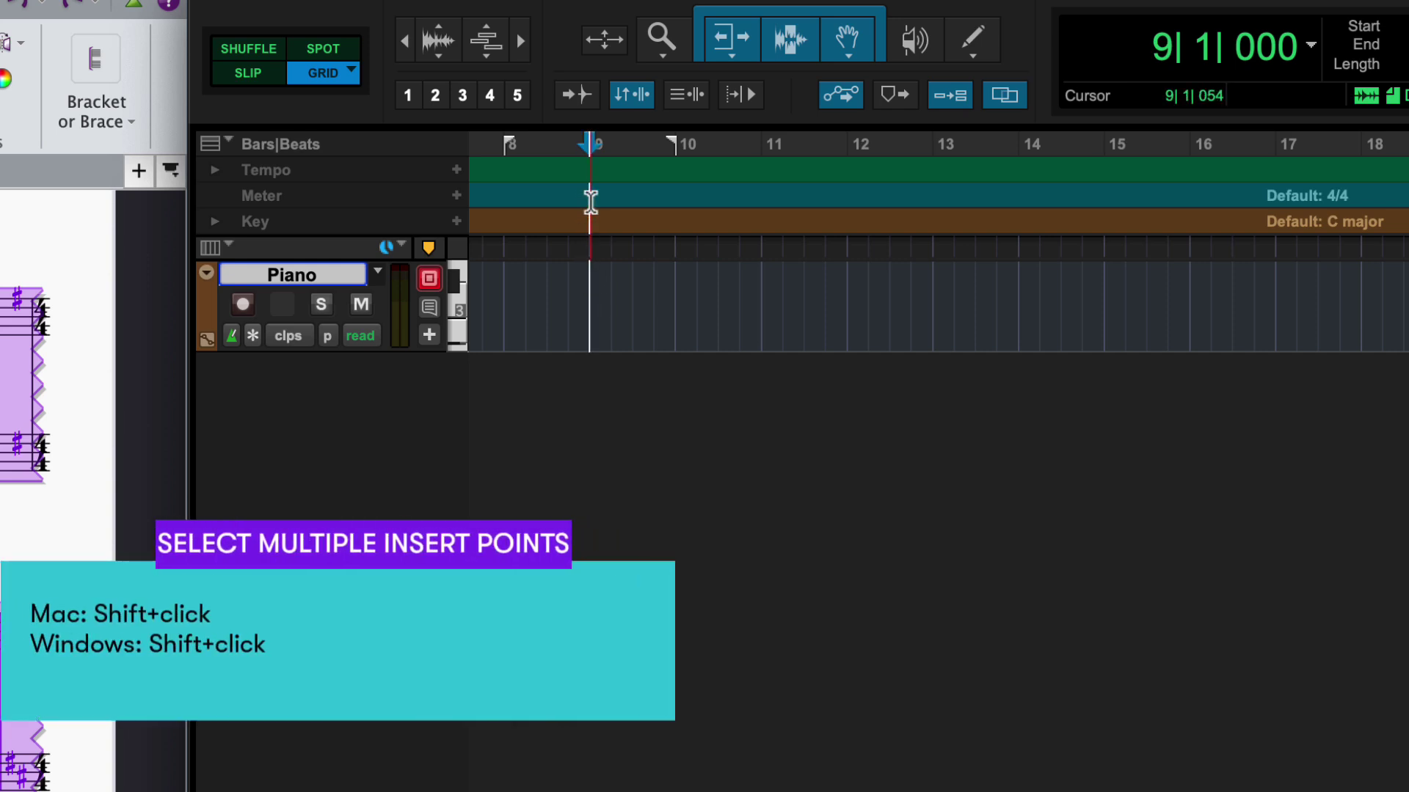
pyautogui.keyDown('shift'); pyautogui.click(579, 165); pyautogui.keyUp('shift')
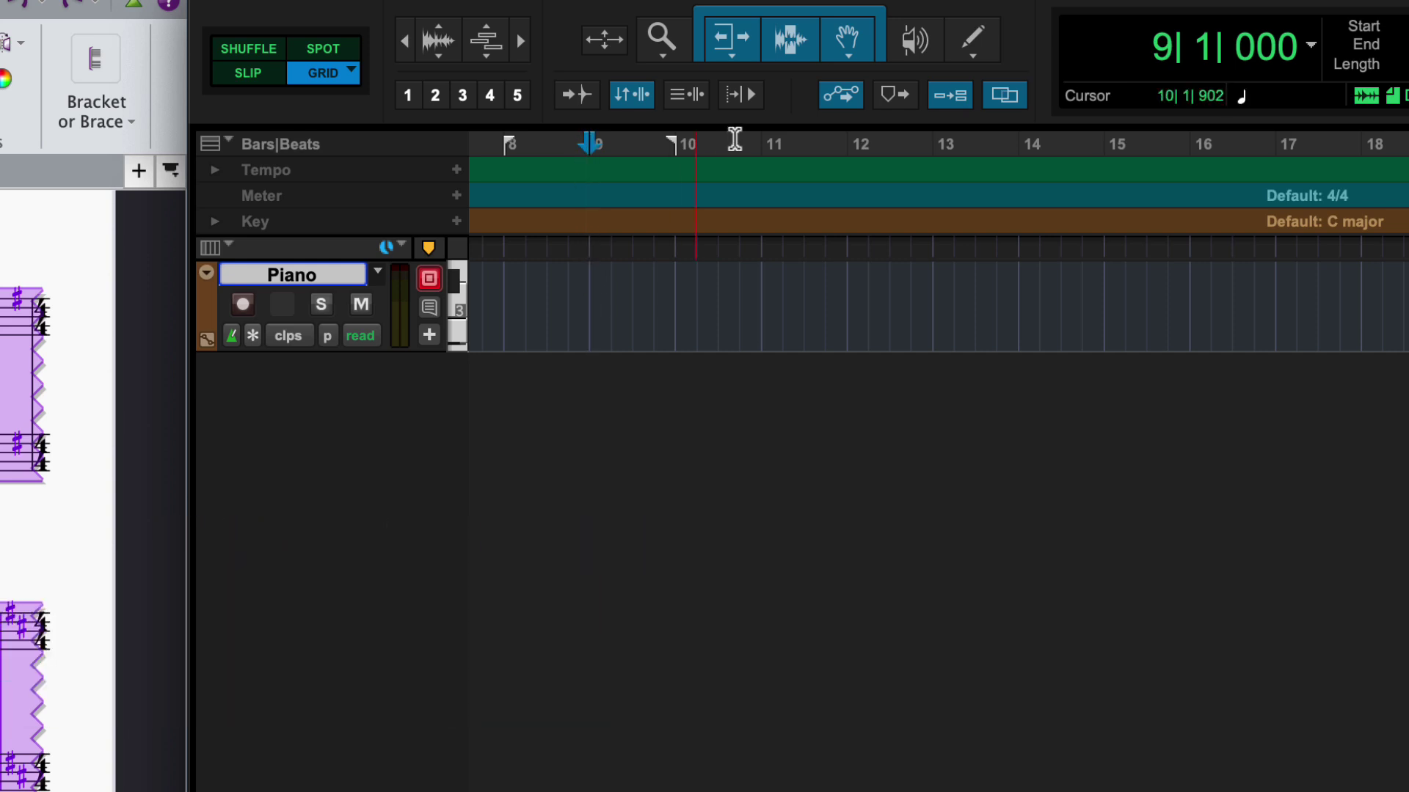
pyautogui.press('super+v')
pyautogui.click(635, 607)
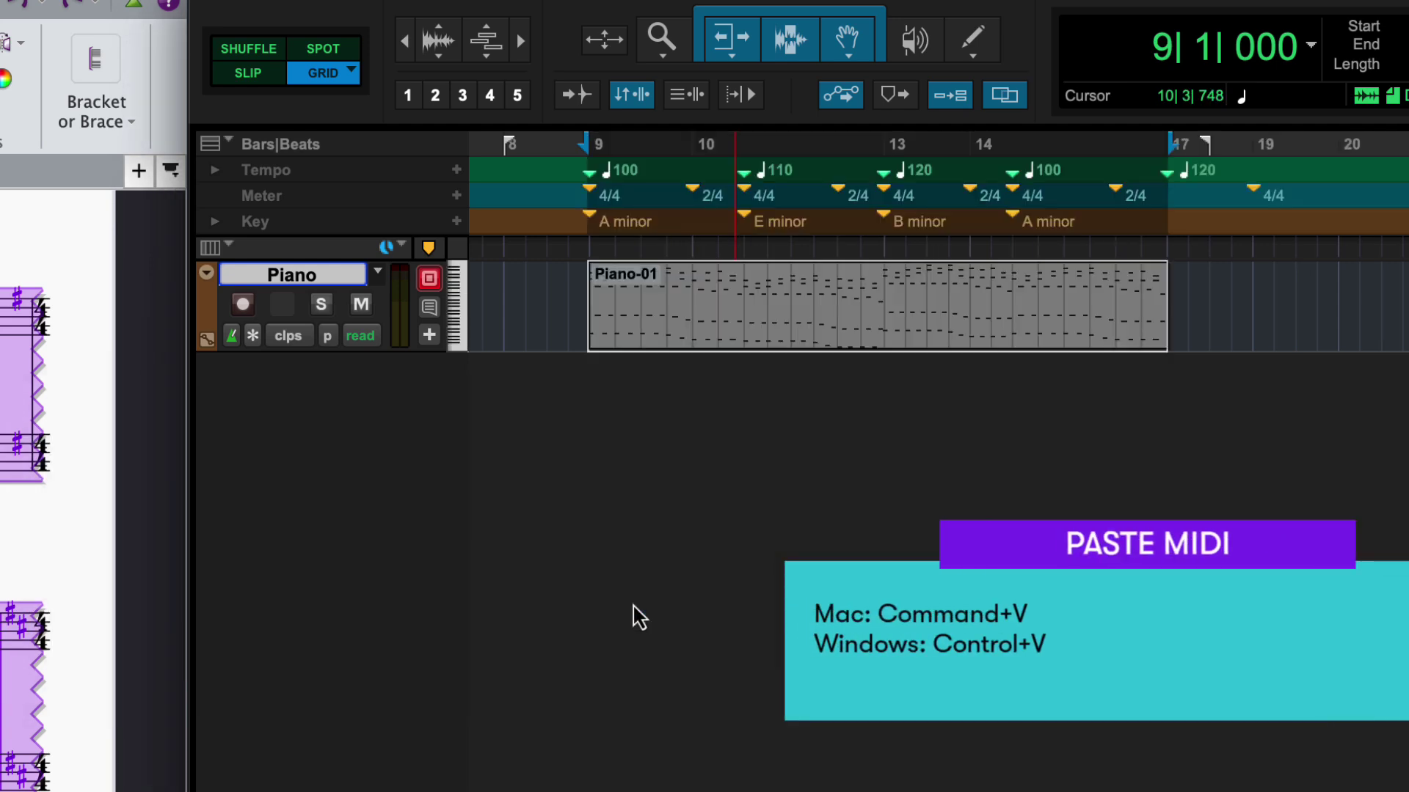
pyautogui.hscroll(10, 638, 616)
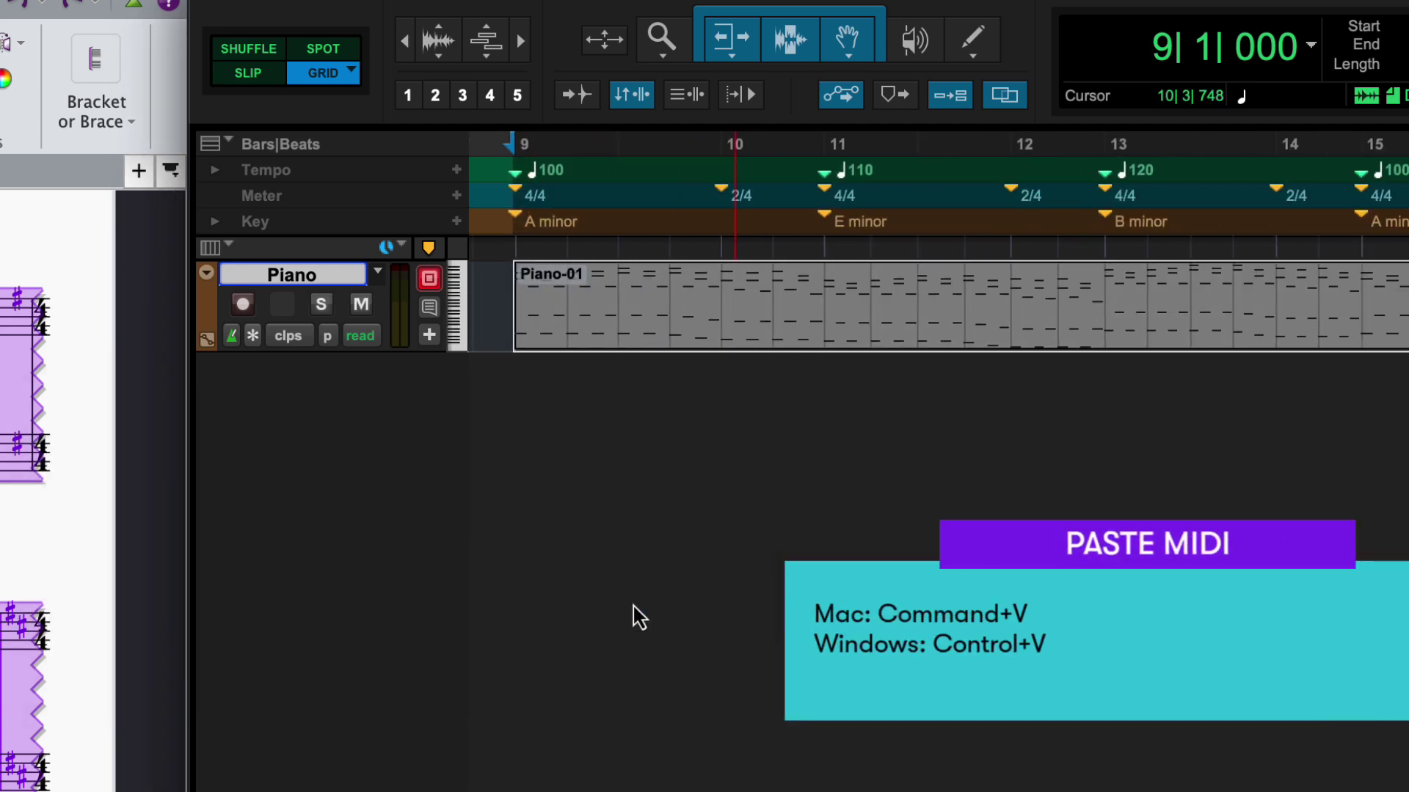
pyautogui.press('super+z')
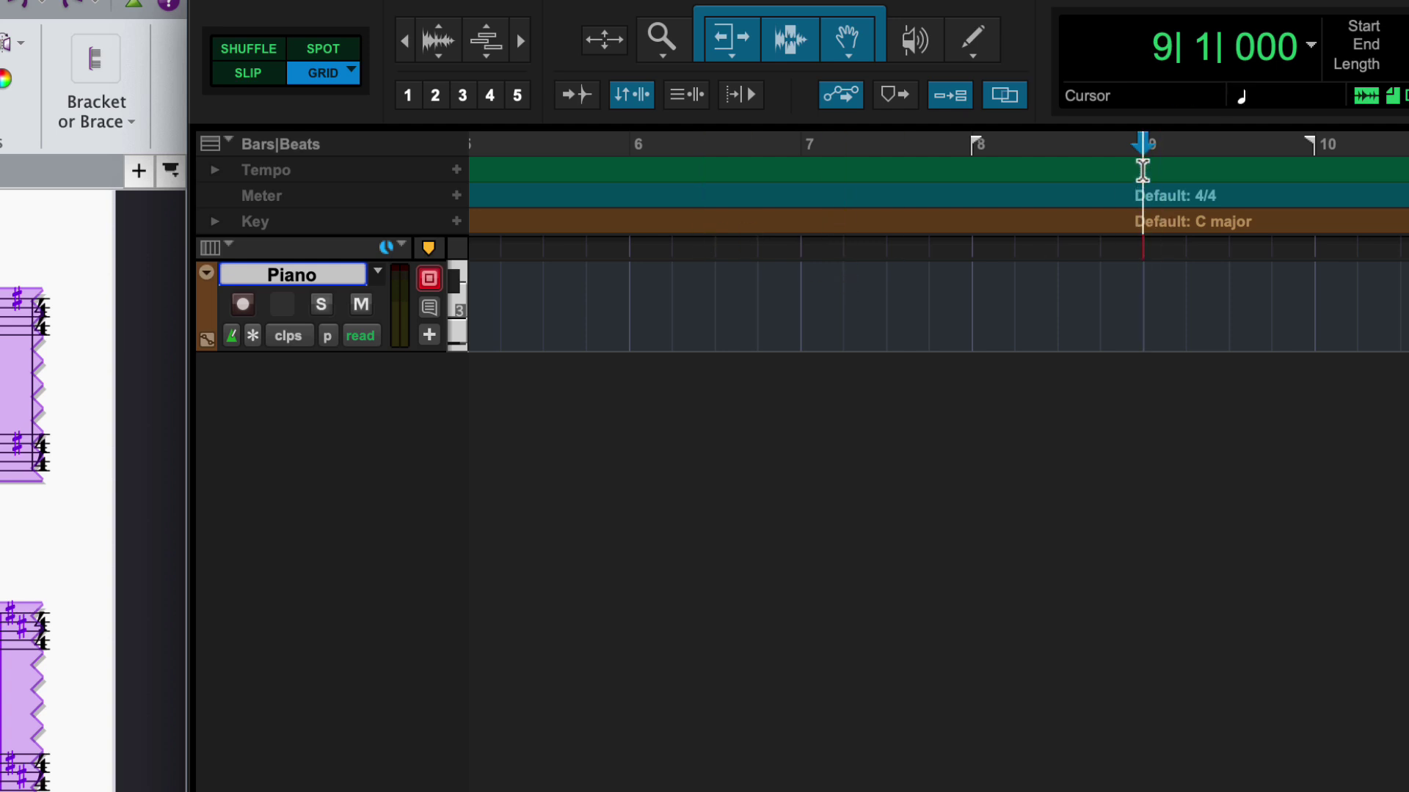
# Step: Paste the tempo, meter and key markers at bar 9, keeping other tracks in sync
pyautogui.press('super+v')
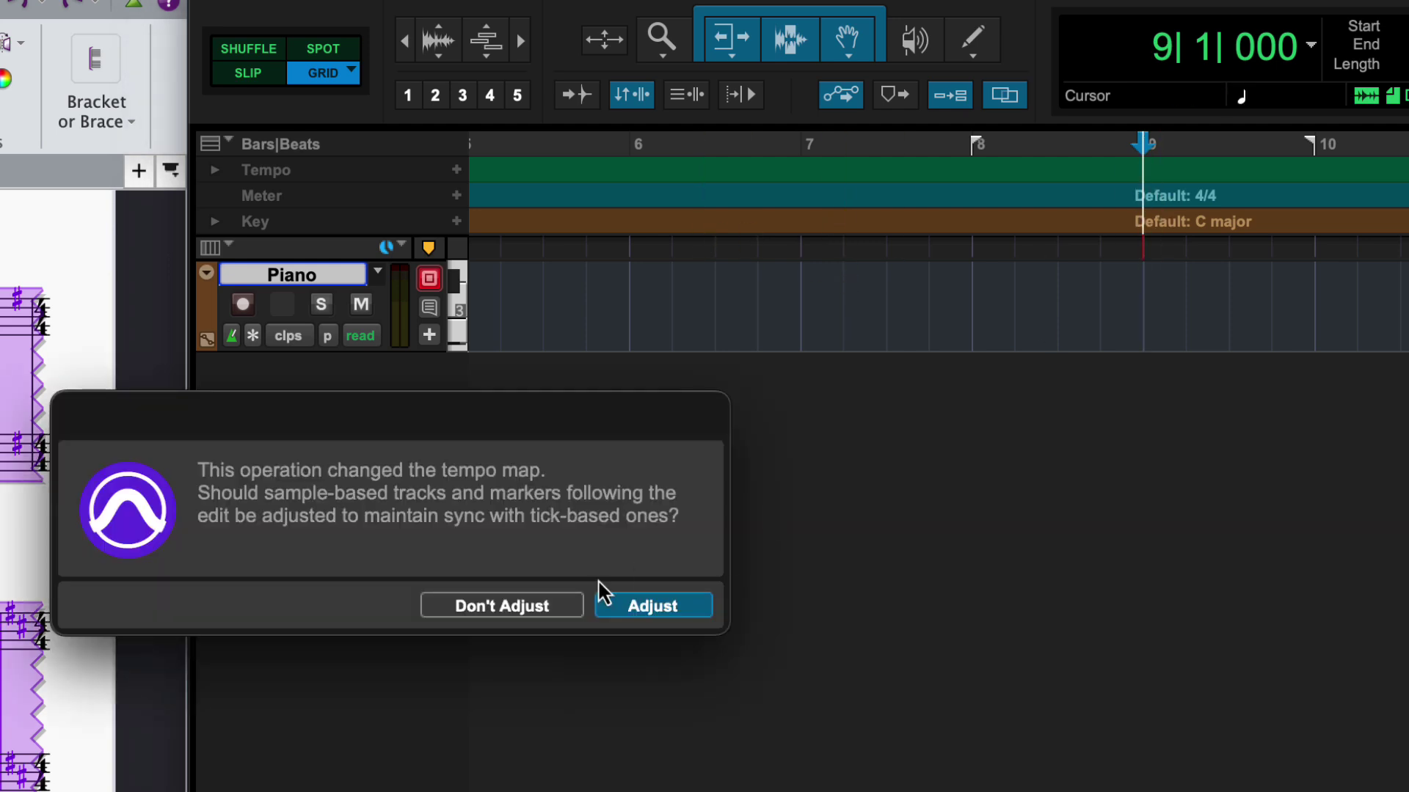
pyautogui.click(624, 613)
pyautogui.hscroll(10, 864, 402)
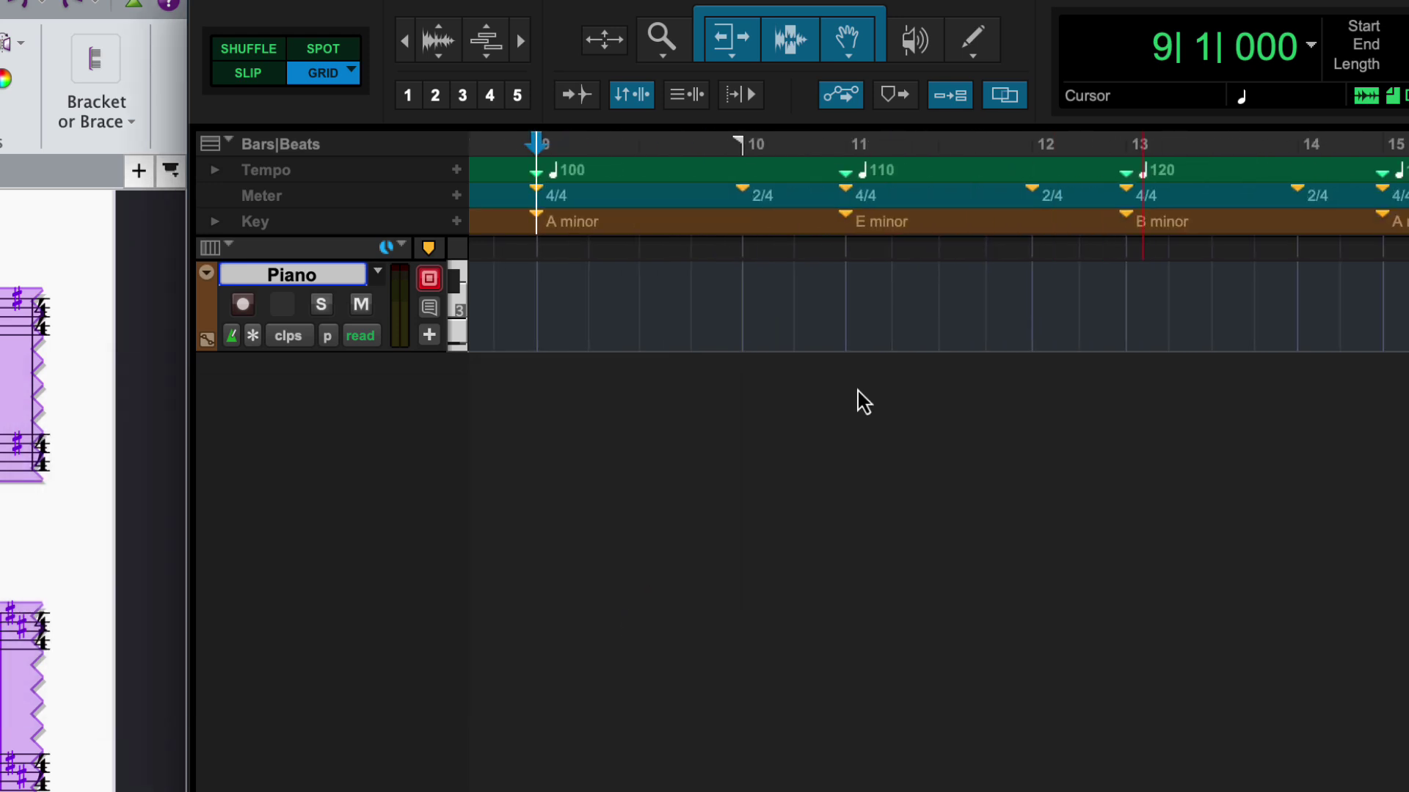
# Step: Undo that paste and paste the tempo, meter and key markers at bar 7 instead
pyautogui.press('super+z')
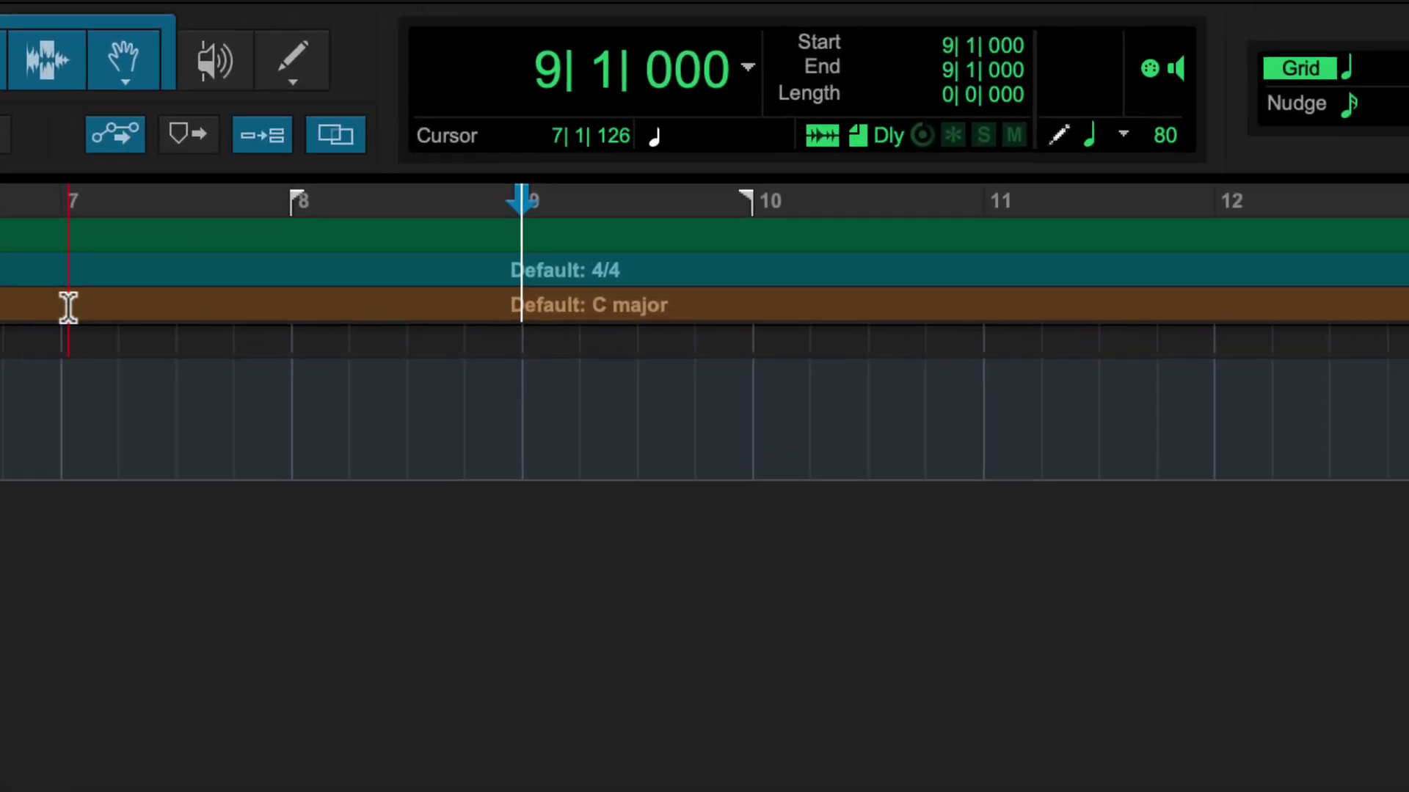
pyautogui.click(55, 307)
pyautogui.press('super+v')
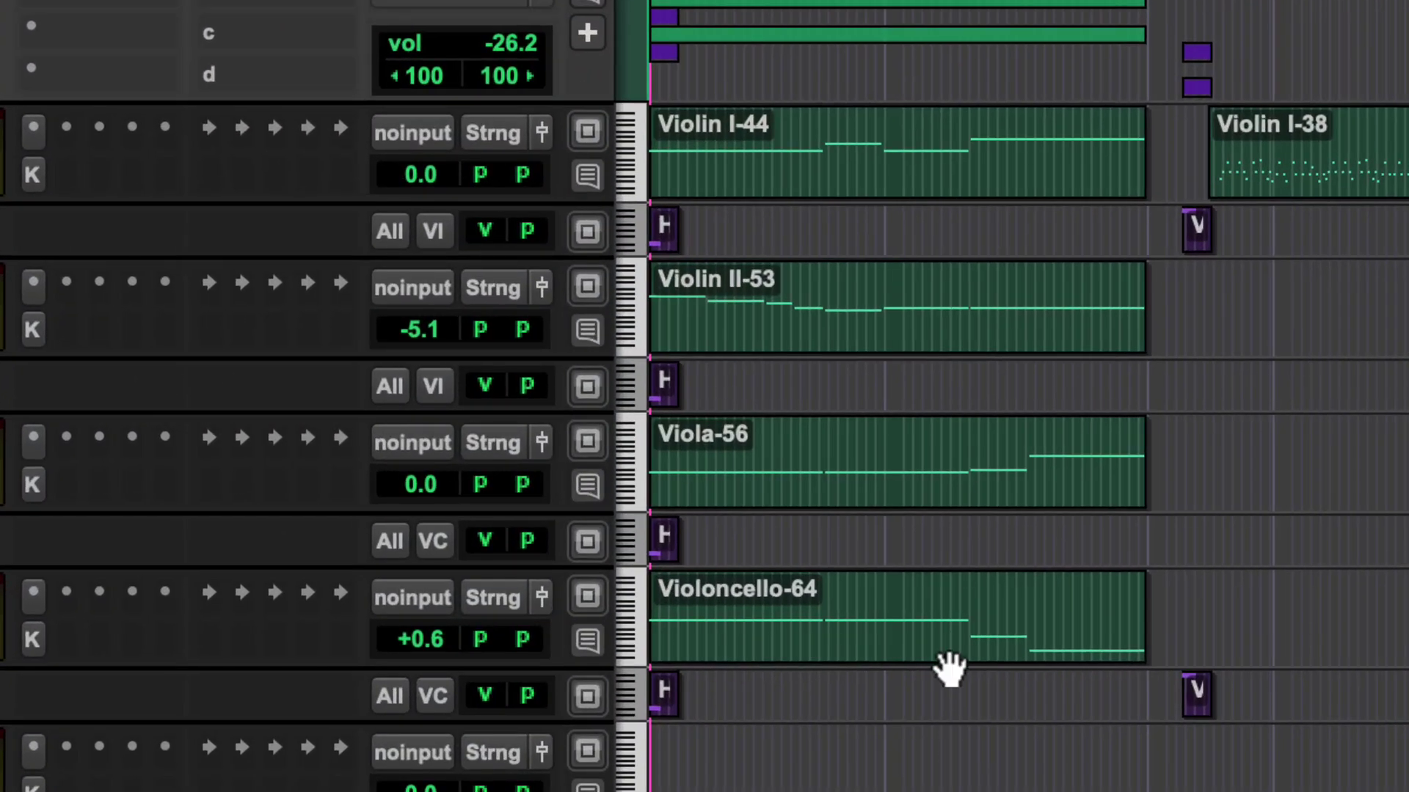
# Step: Select the Violoncello-64, Viola-56, Violin II-53 and Violin I-44 clips together
pyautogui.click(946, 646)
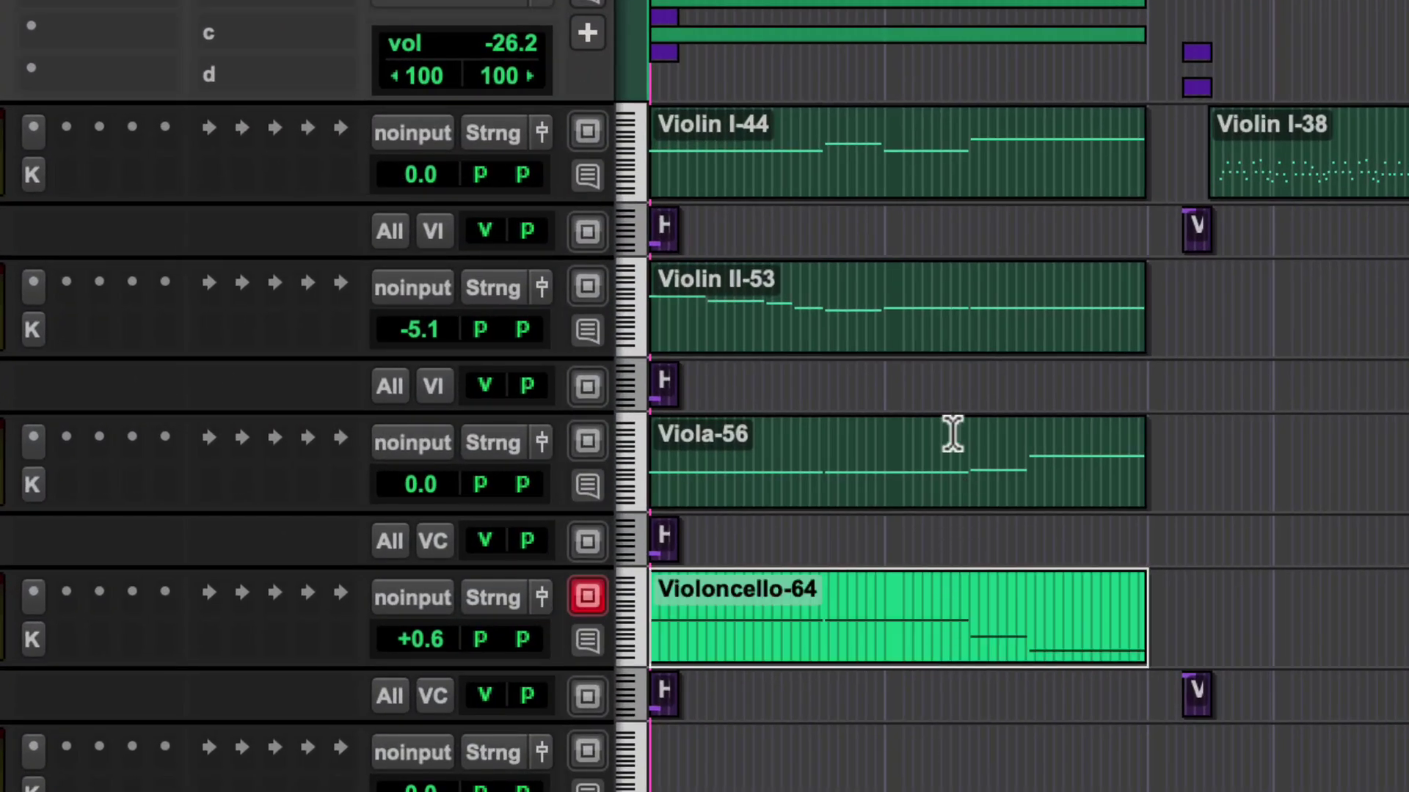
pyautogui.keyDown('shift'); pyautogui.click(937, 487); pyautogui.keyUp('shift')
pyautogui.keyDown('shift'); pyautogui.click(908, 334); pyautogui.keyUp('shift')
pyautogui.keyDown('shift'); pyautogui.click(890, 188); pyautogui.keyUp('shift')
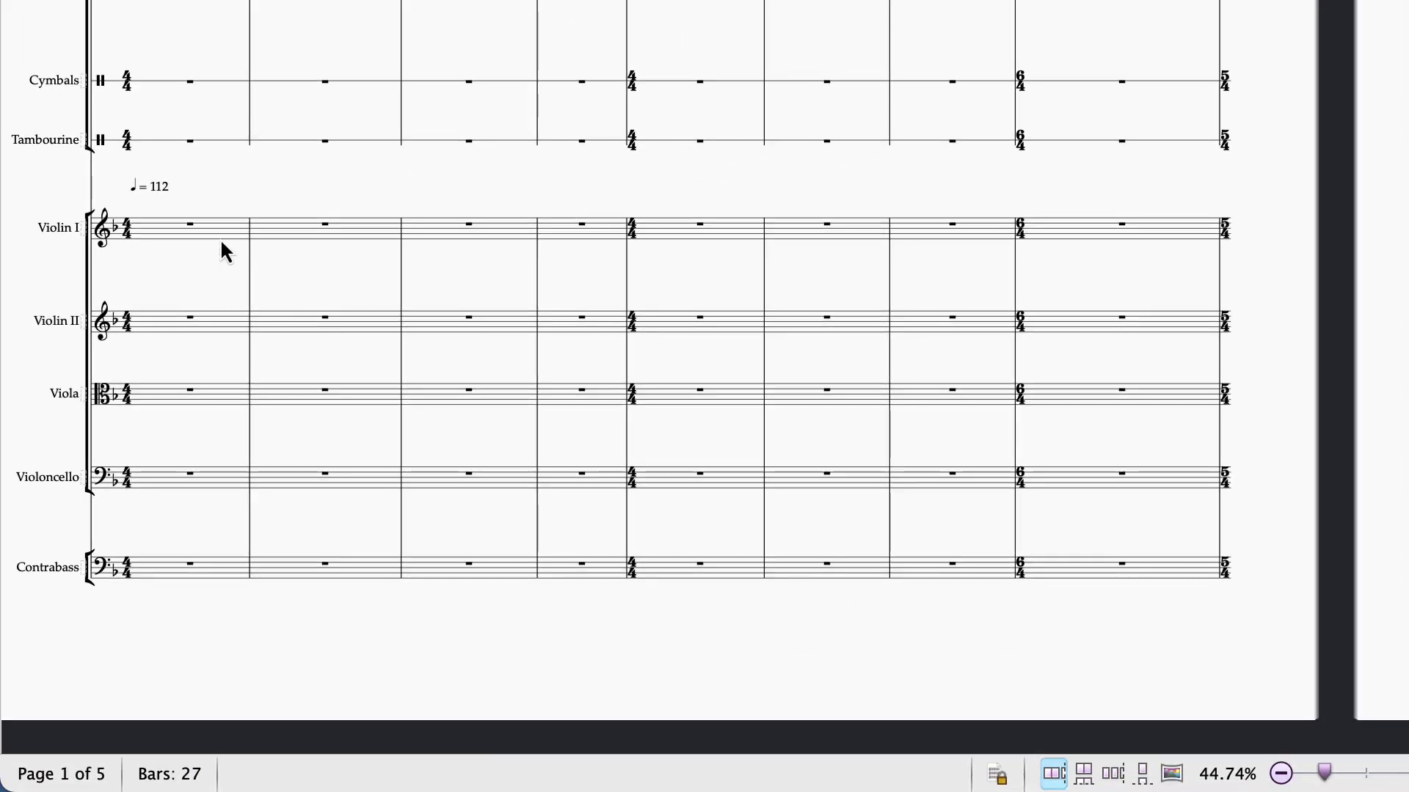
# Step: Paste the string clips into the Sibelius score starting at Violin I bar 1
pyautogui.click(221, 230)
pyautogui.press('super+v')
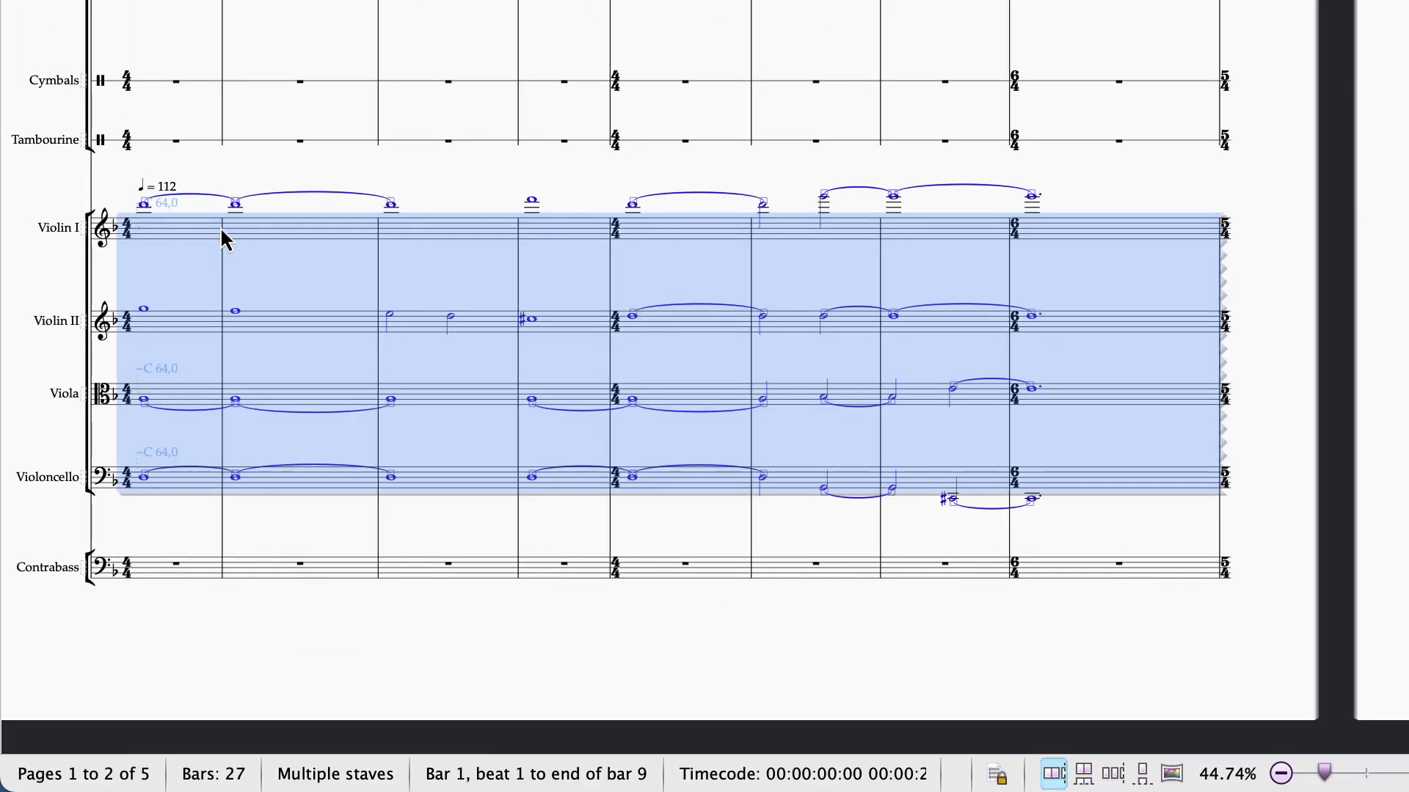
pyautogui.click(221, 227)
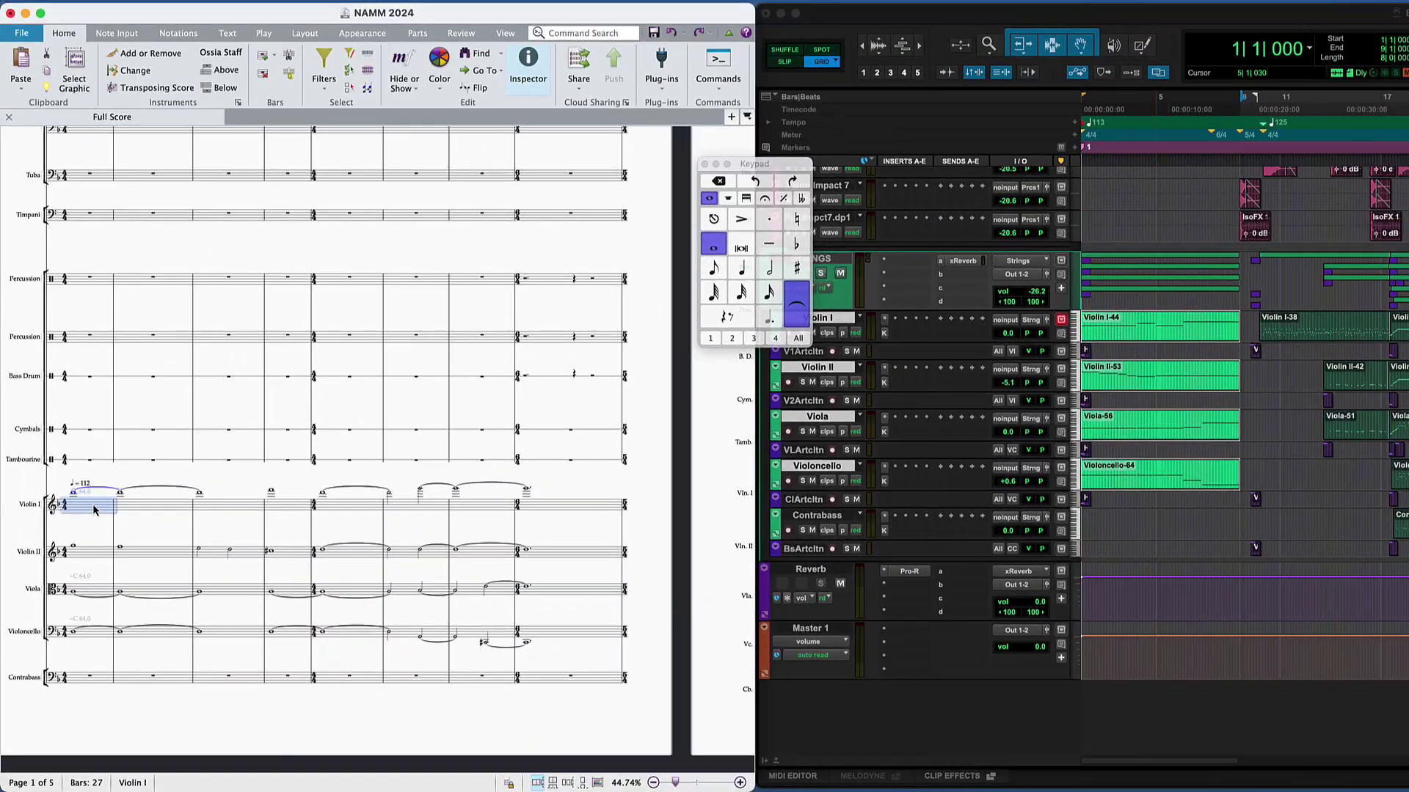